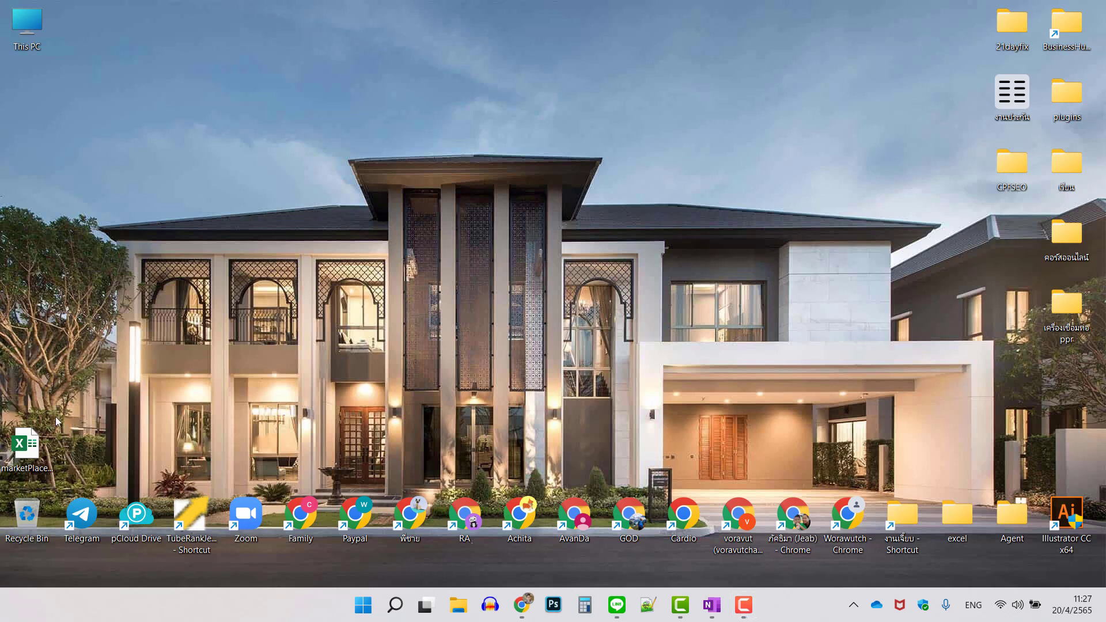
- Open the marketPlace workbook from the desktop and examine its type, currency, total, fee and country columns
{"action": "left_click", "coordinate": [18, 455]}
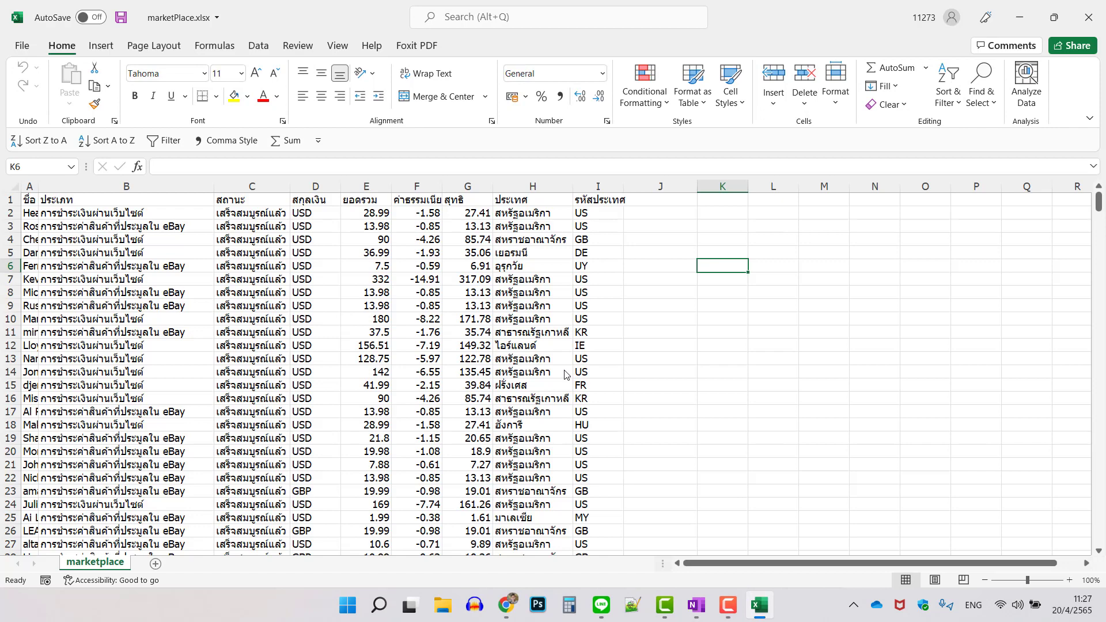
{"action": "left_click", "coordinate": [181, 227]}
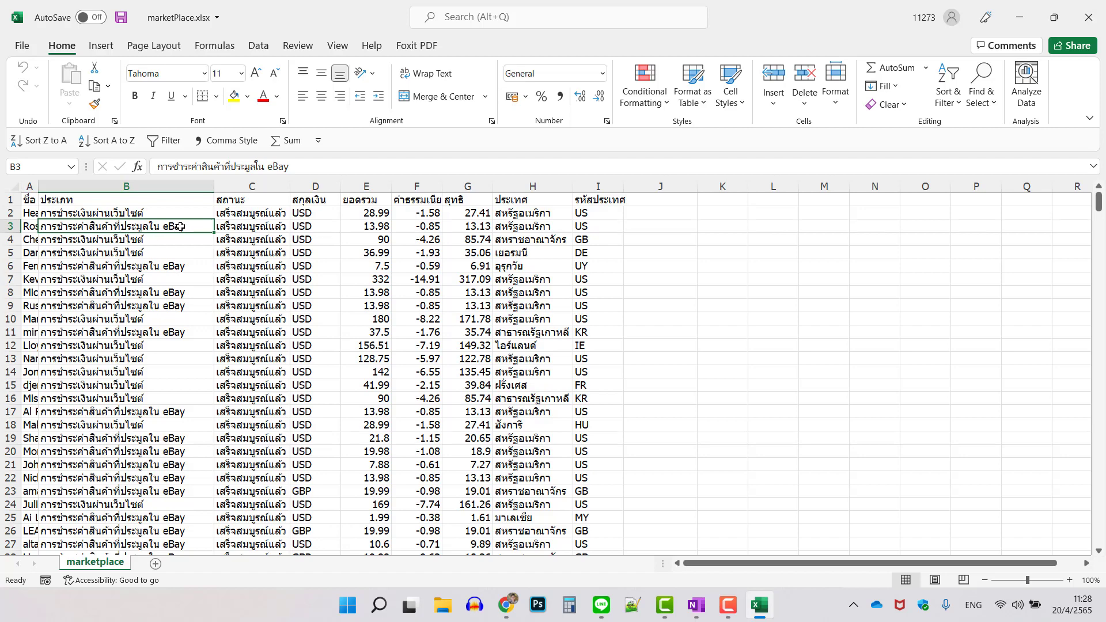
{"action": "left_click", "coordinate": [295, 228]}
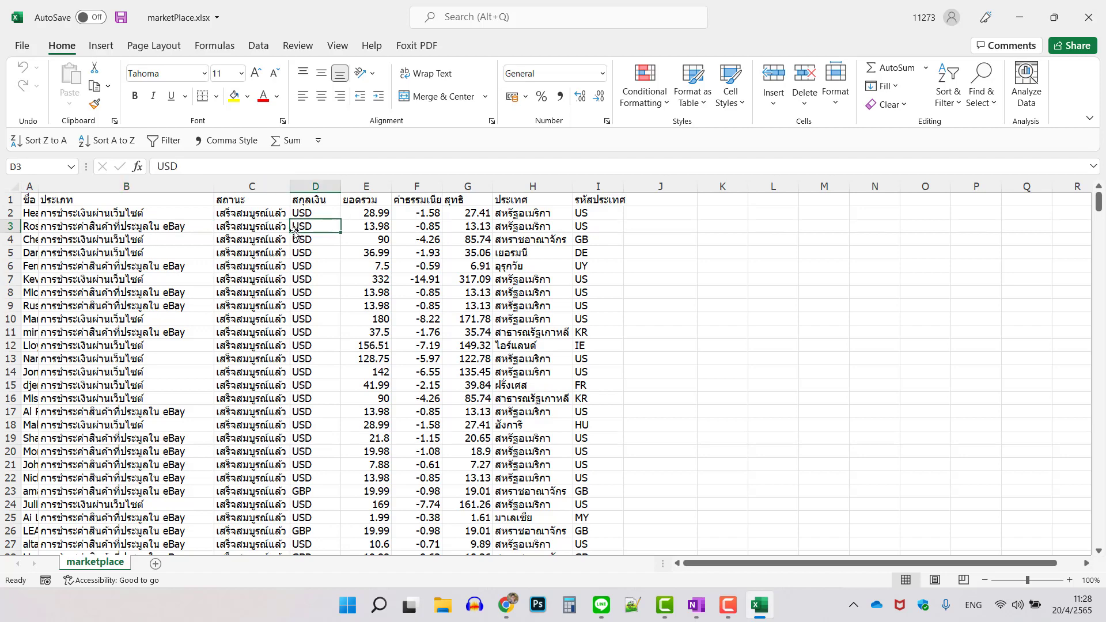
{"action": "left_click", "coordinate": [375, 226]}
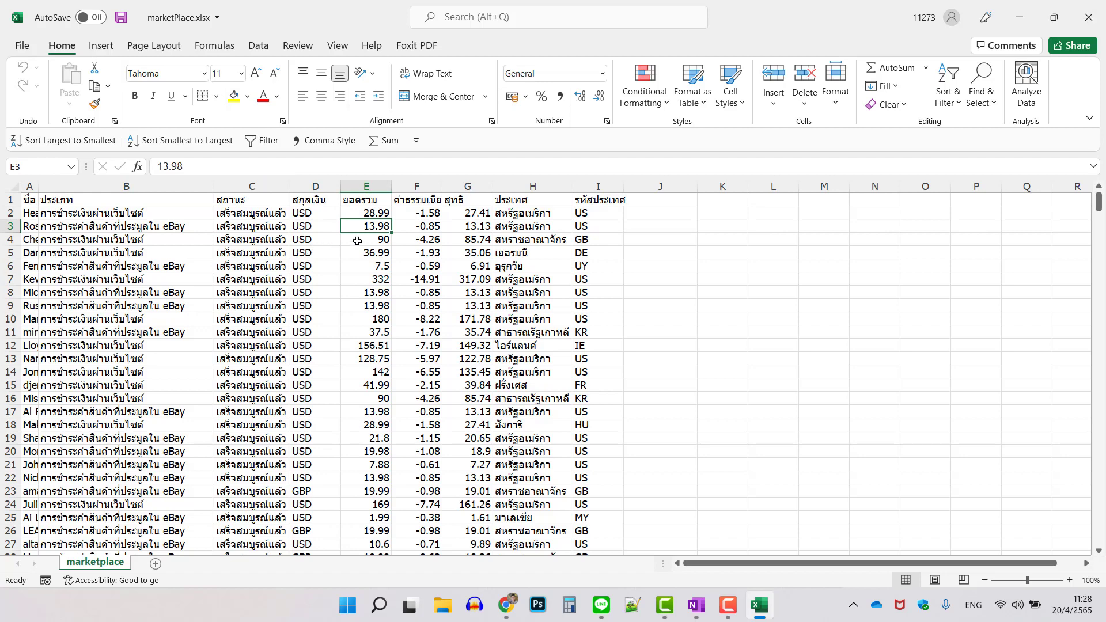
{"action": "left_click", "coordinate": [417, 228]}
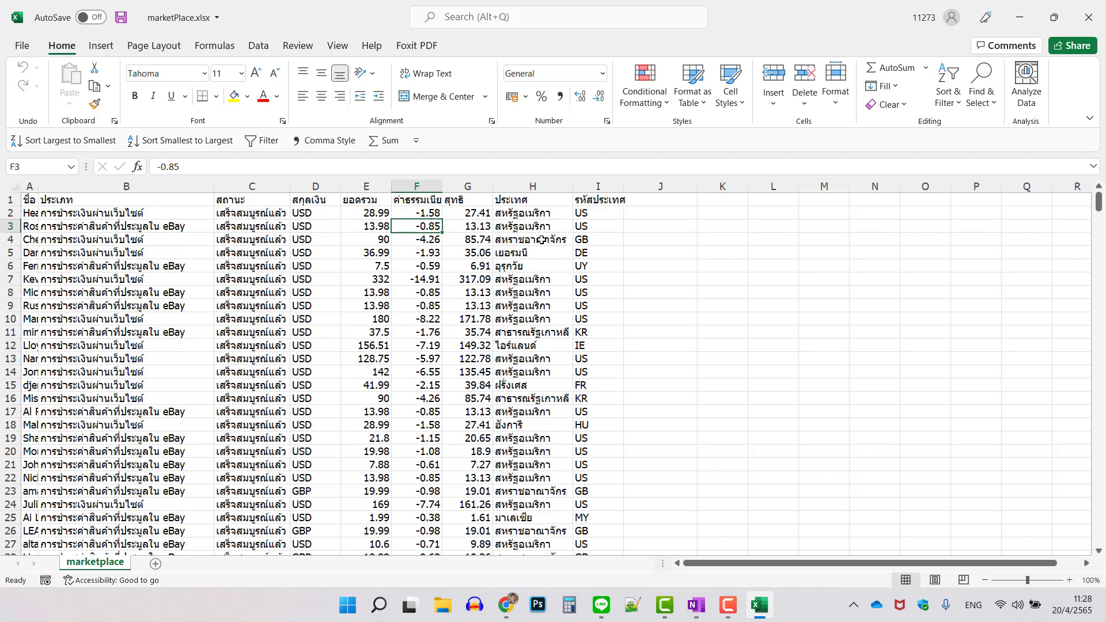
{"action": "scroll", "coordinate": [541, 240], "scroll_direction": "down", "scroll_amount": 3}
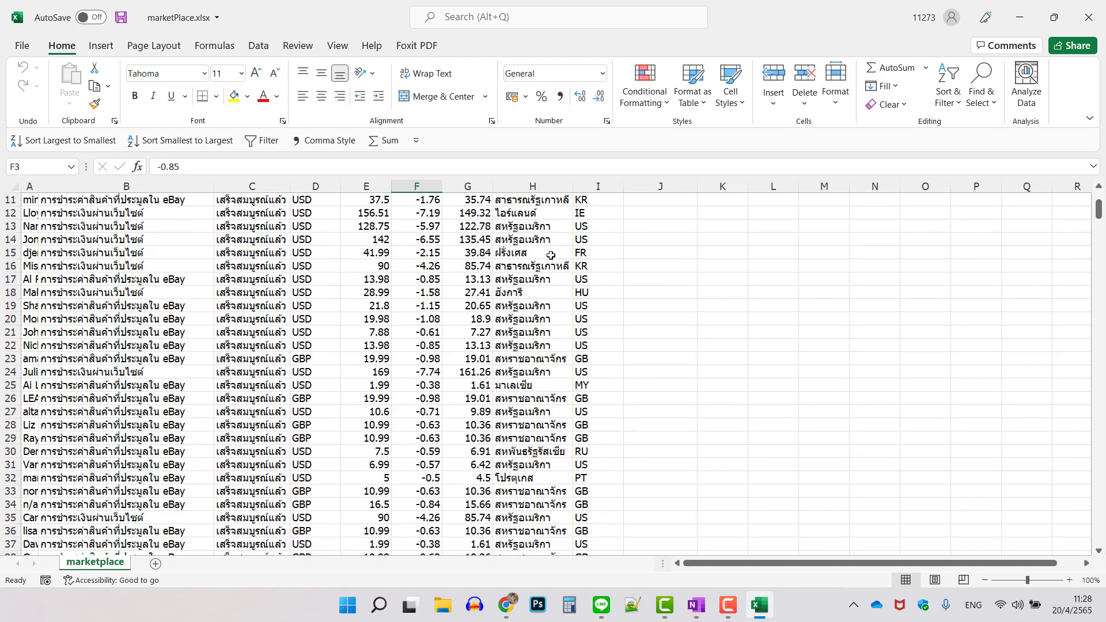
{"action": "left_click", "coordinate": [527, 251]}
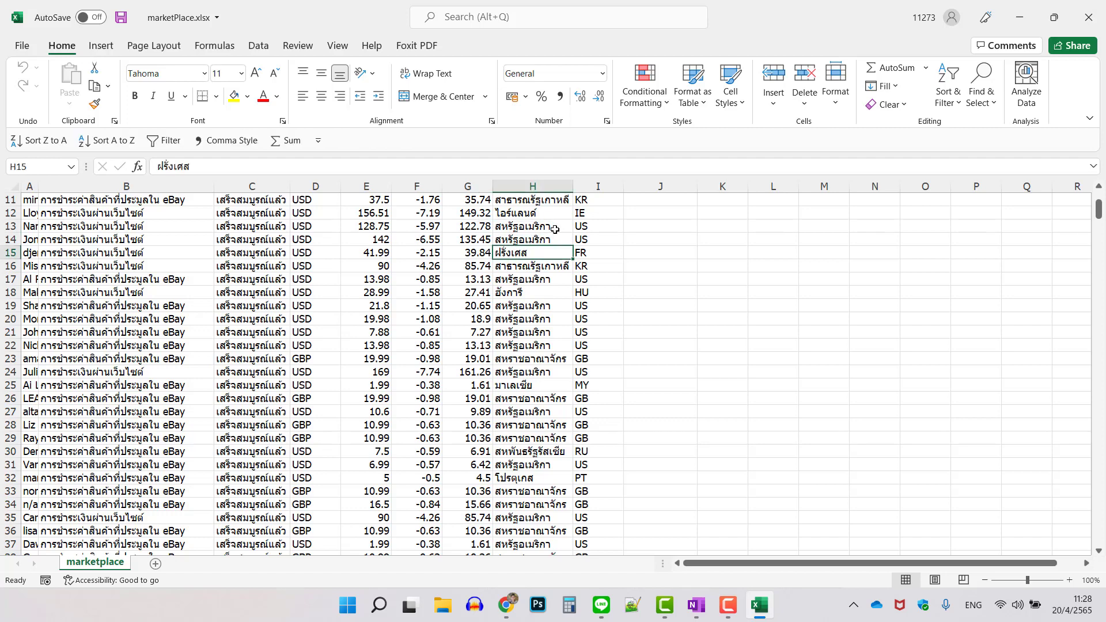
{"action": "scroll", "coordinate": [554, 236], "scroll_direction": "up", "scroll_amount": 2}
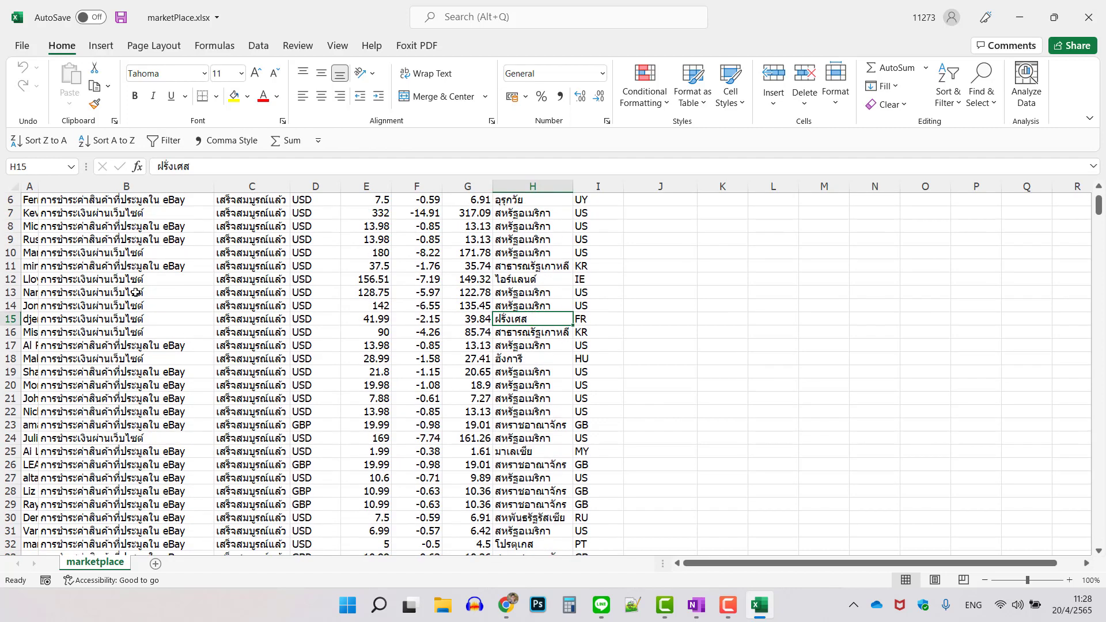
- Examine the transaction types, statuses and countries across the rows of the marketplace sheet
{"action": "left_click_drag", "start_coordinate": [159, 279], "coordinate": [156, 330]}
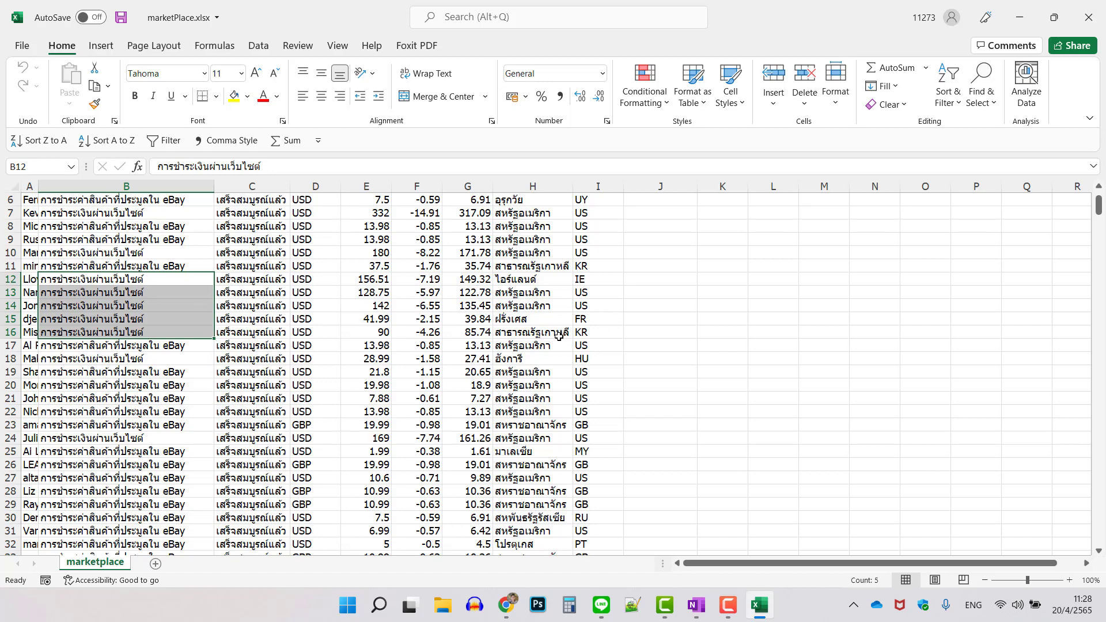
{"action": "scroll", "coordinate": [537, 292], "scroll_direction": "down", "scroll_amount": 5}
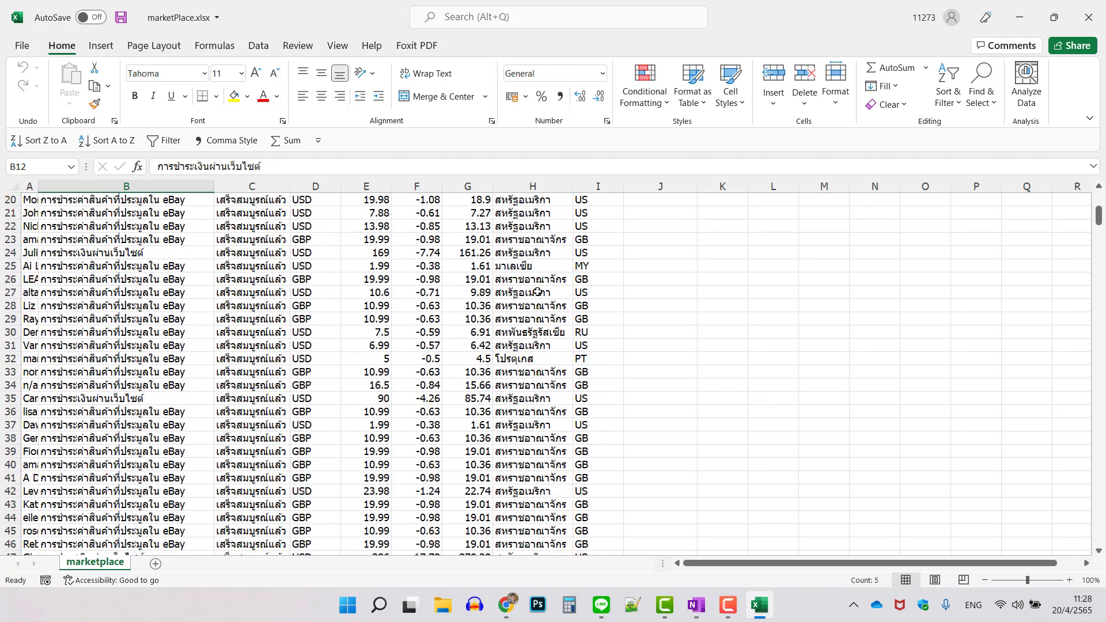
{"action": "scroll", "coordinate": [537, 292], "scroll_direction": "down", "scroll_amount": 10}
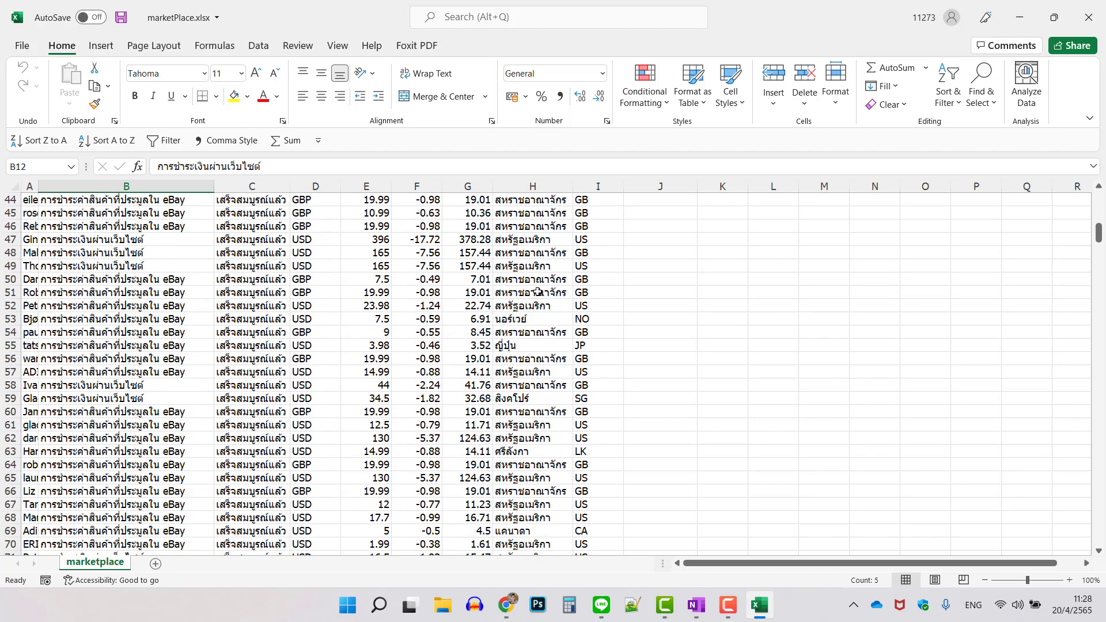
{"action": "scroll", "coordinate": [537, 292], "scroll_direction": "down", "scroll_amount": 10}
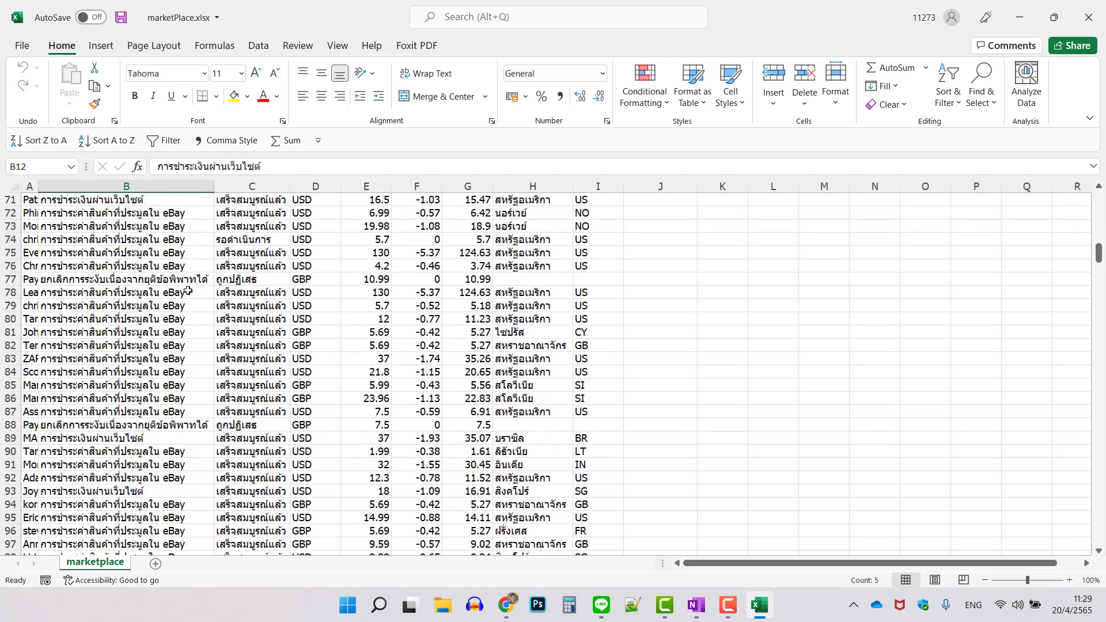
{"action": "scroll", "coordinate": [189, 291], "scroll_direction": "down", "scroll_amount": 12}
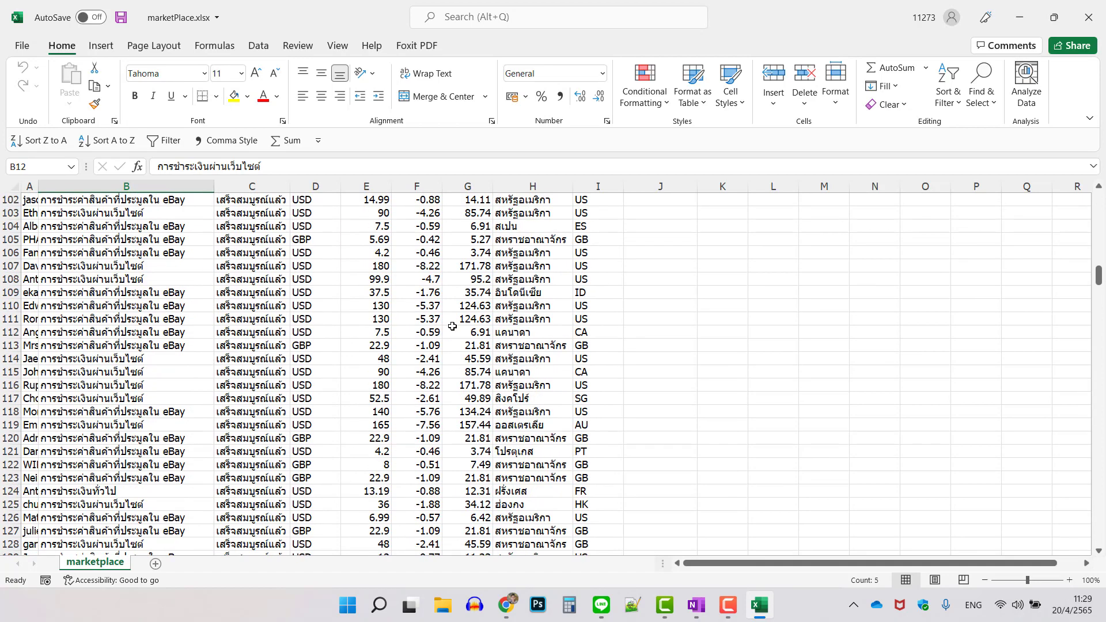
{"action": "scroll", "coordinate": [452, 326], "scroll_direction": "down", "scroll_amount": 2}
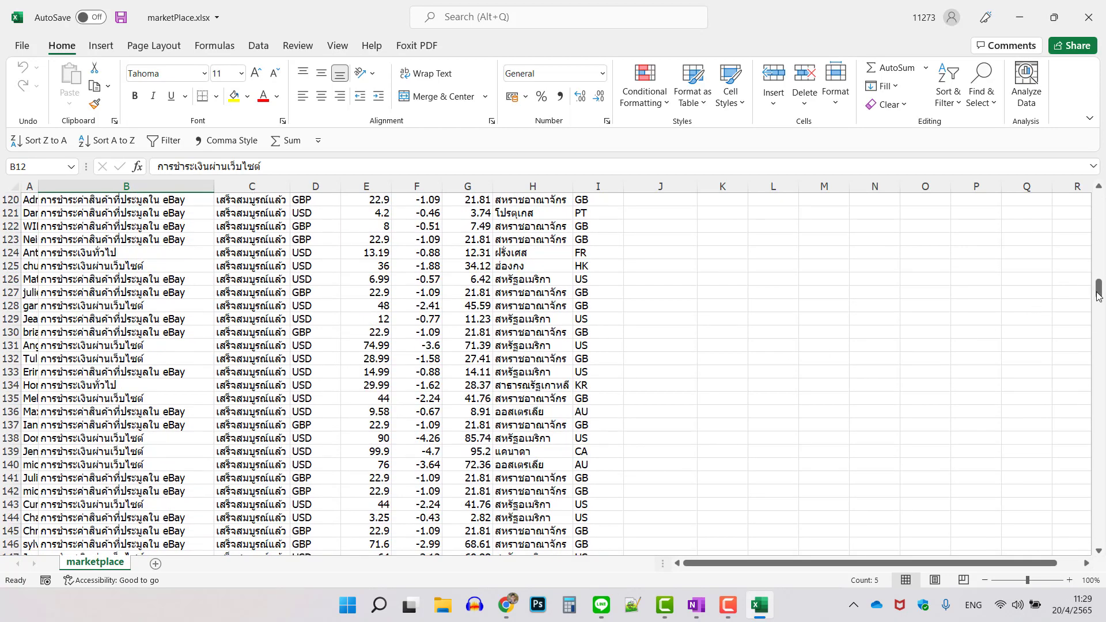
{"action": "left_click_drag", "start_coordinate": [1100, 287], "coordinate": [1098, 201]}
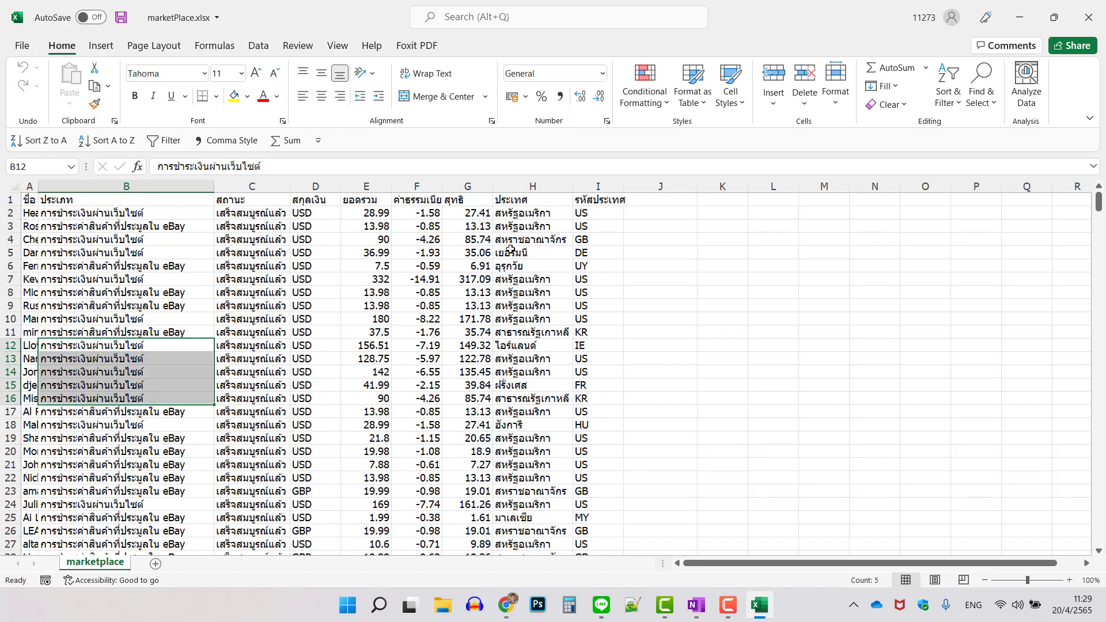
- Enter the formula =G2*32 in cell J2 to convert the first row's net amount
{"action": "left_click", "coordinate": [486, 250]}
{"action": "left_click", "coordinate": [663, 250]}
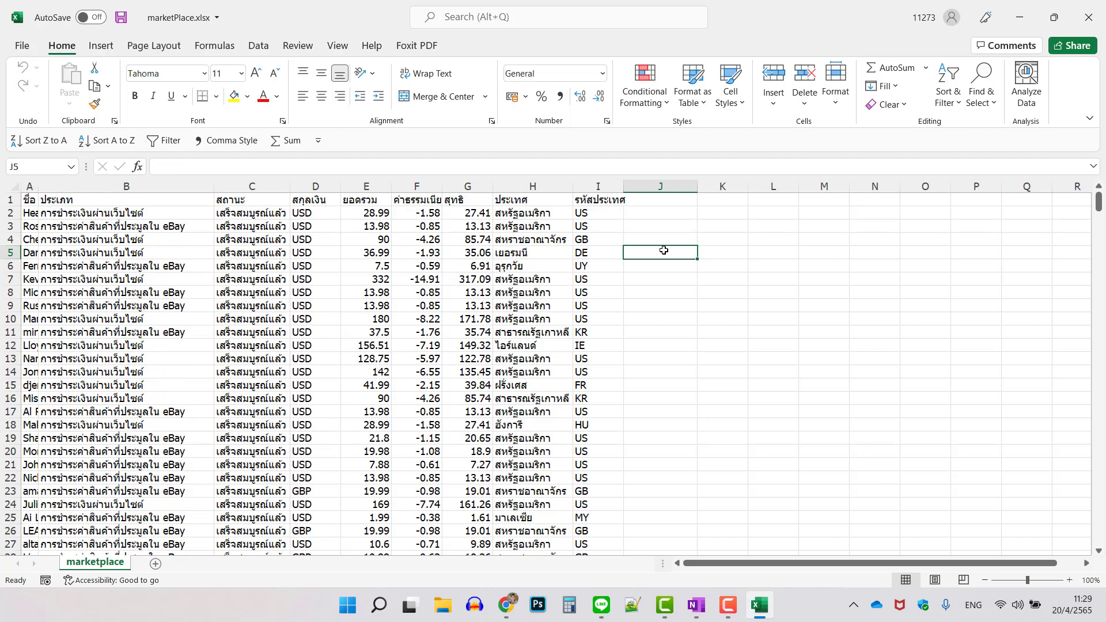
{"action": "left_click", "coordinate": [652, 212]}
{"action": "left_click", "coordinate": [477, 213]}
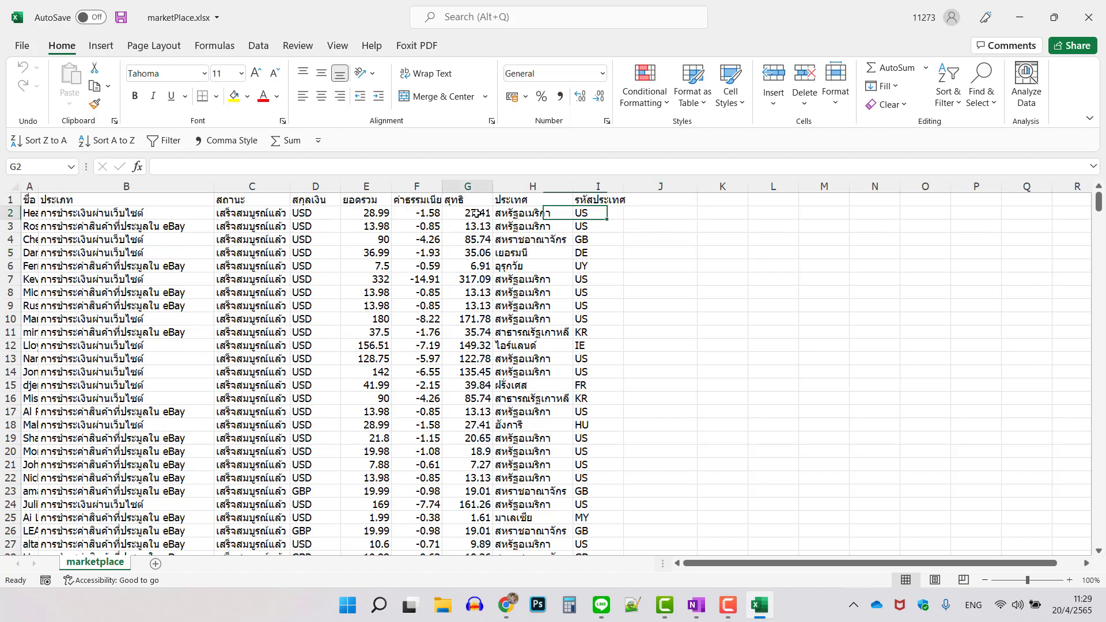
{"action": "left_click", "coordinate": [662, 210]}
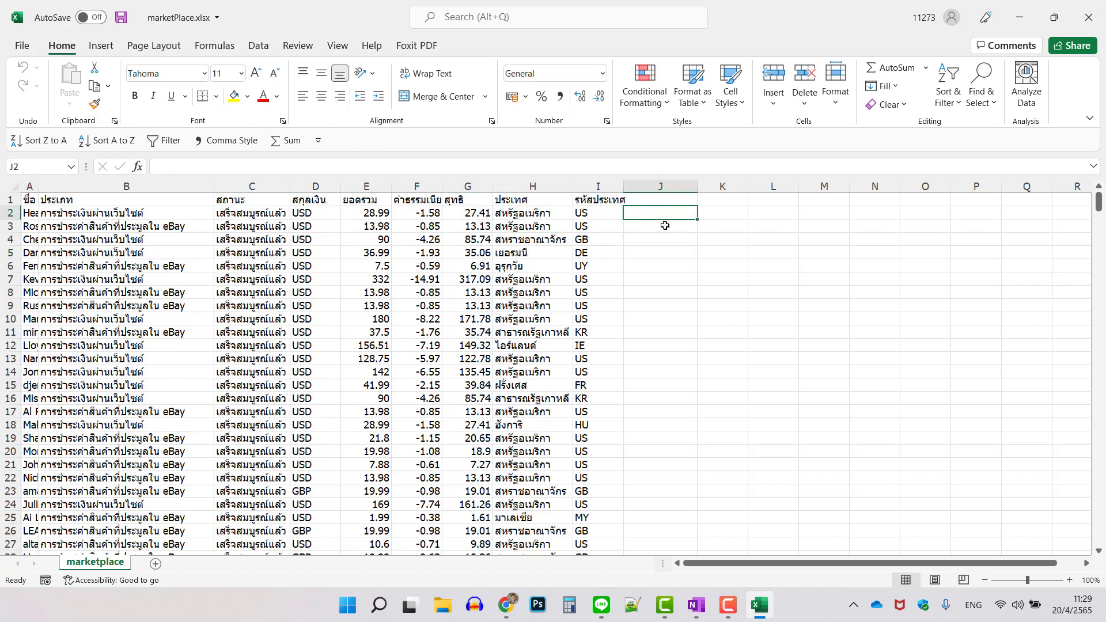
{"action": "type", "text": "="}
{"action": "key", "text": "Left"}
{"action": "key", "text": "Left"}
{"action": "key", "text": "Left"}
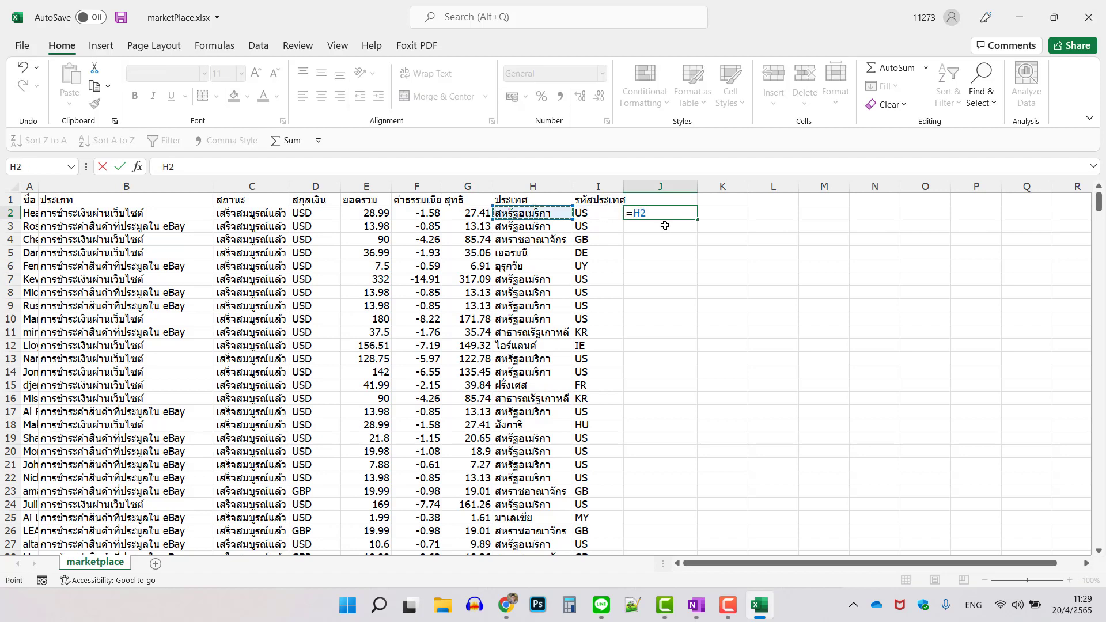
{"action": "type", "text": "*"}
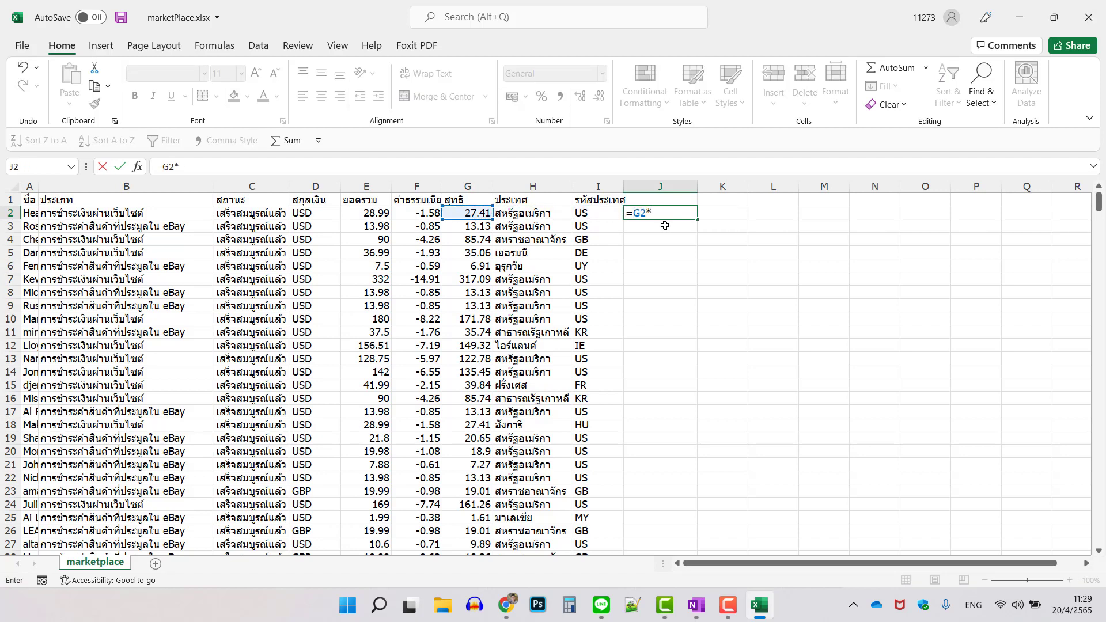
{"action": "type", "text": "32"}
{"action": "key", "text": "Return"}
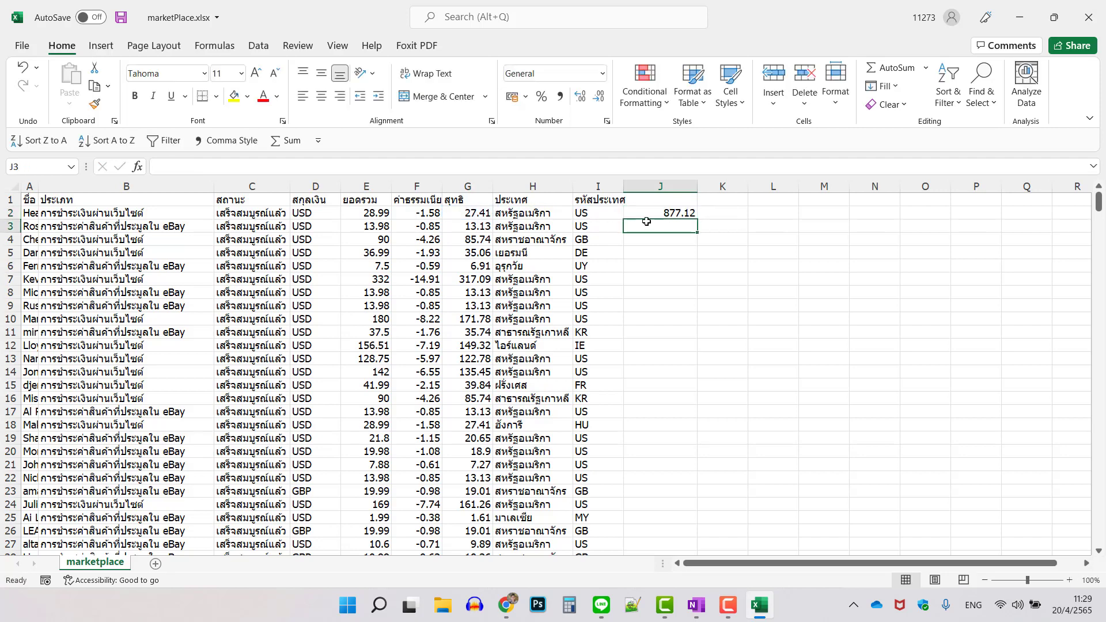
- Fill the J2 formula down column J for all data rows and check the copied results
{"action": "left_click", "coordinate": [653, 213]}
{"action": "double_click", "coordinate": [698, 218]}
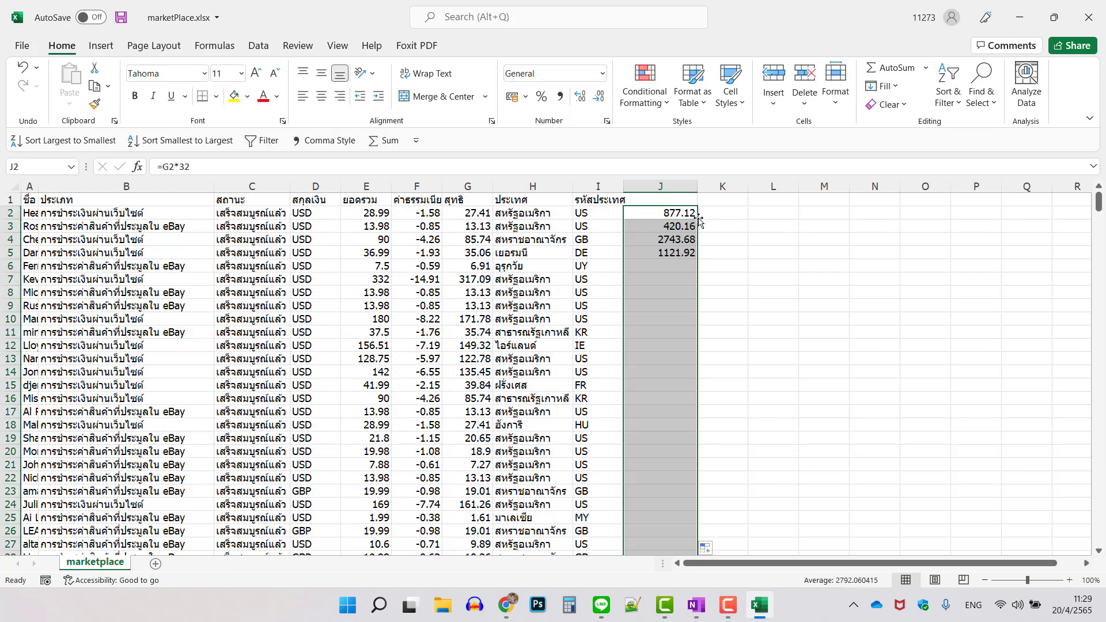
{"action": "left_click", "coordinate": [720, 265]}
{"action": "scroll", "coordinate": [689, 321], "scroll_direction": "down", "scroll_amount": 2}
{"action": "scroll", "coordinate": [689, 321], "scroll_direction": "down", "scroll_amount": 6}
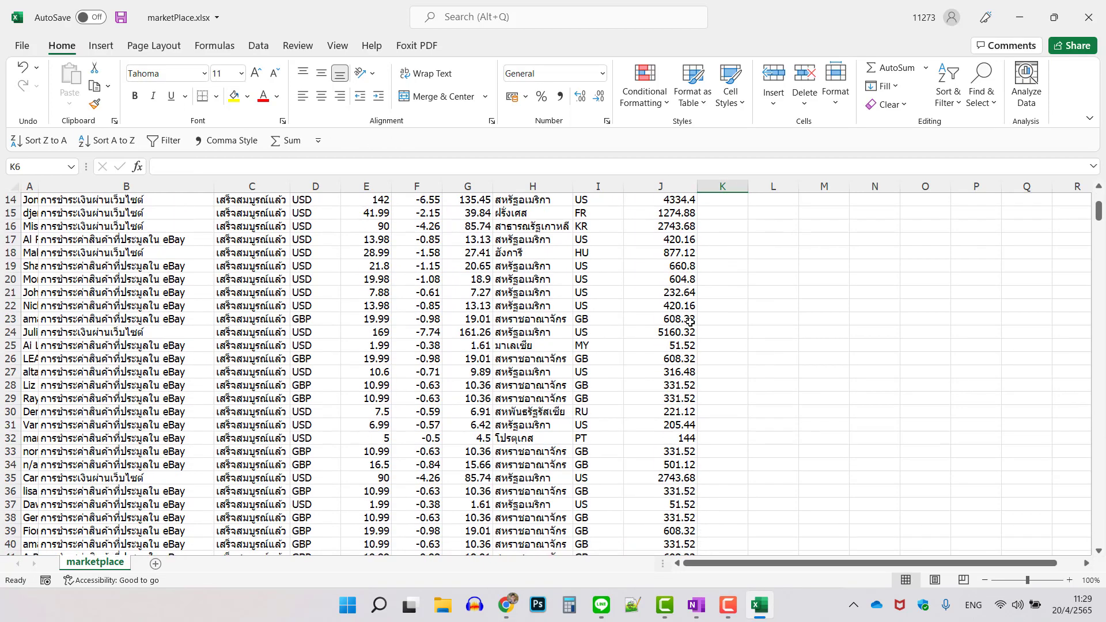
{"action": "scroll", "coordinate": [789, 345], "scroll_direction": "up", "scroll_amount": 8}
- Hide column J and widen column I slightly so its country code header fits
{"action": "left_click", "coordinate": [677, 182]}
{"action": "right_click", "coordinate": [678, 184]}
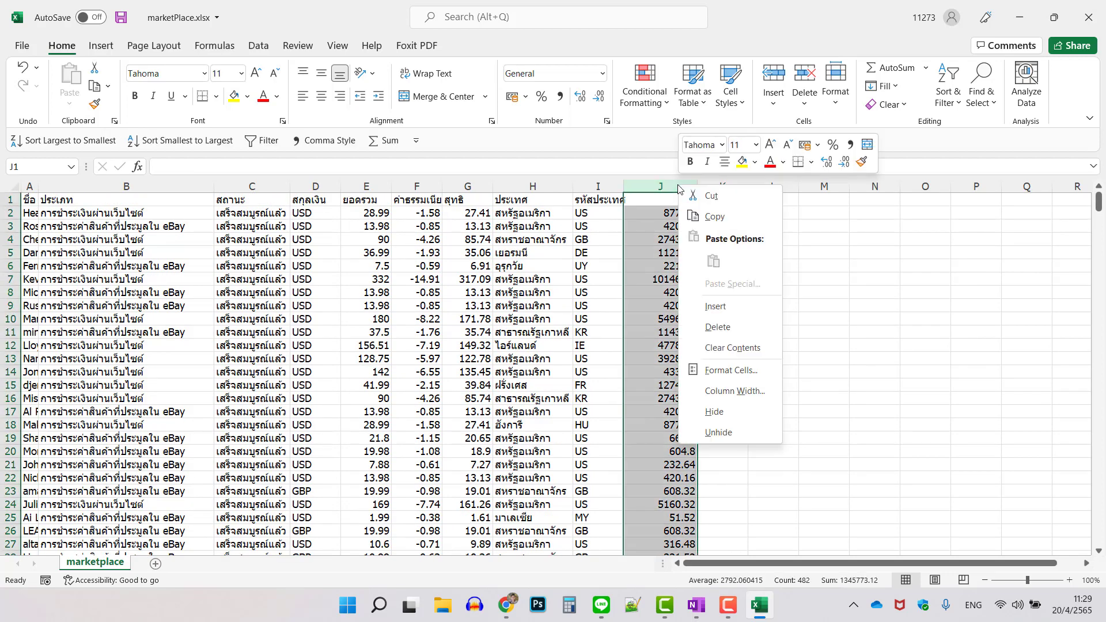
{"action": "left_click", "coordinate": [717, 413]}
{"action": "left_click", "coordinate": [720, 317]}
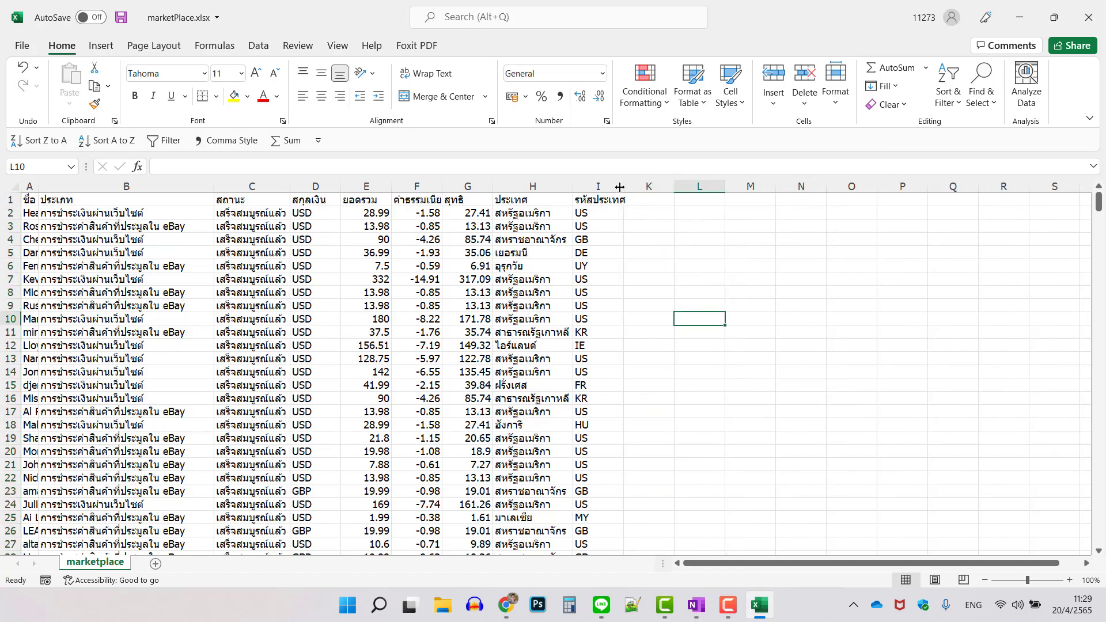
{"action": "left_click_drag", "start_coordinate": [619, 186], "coordinate": [632, 187]}
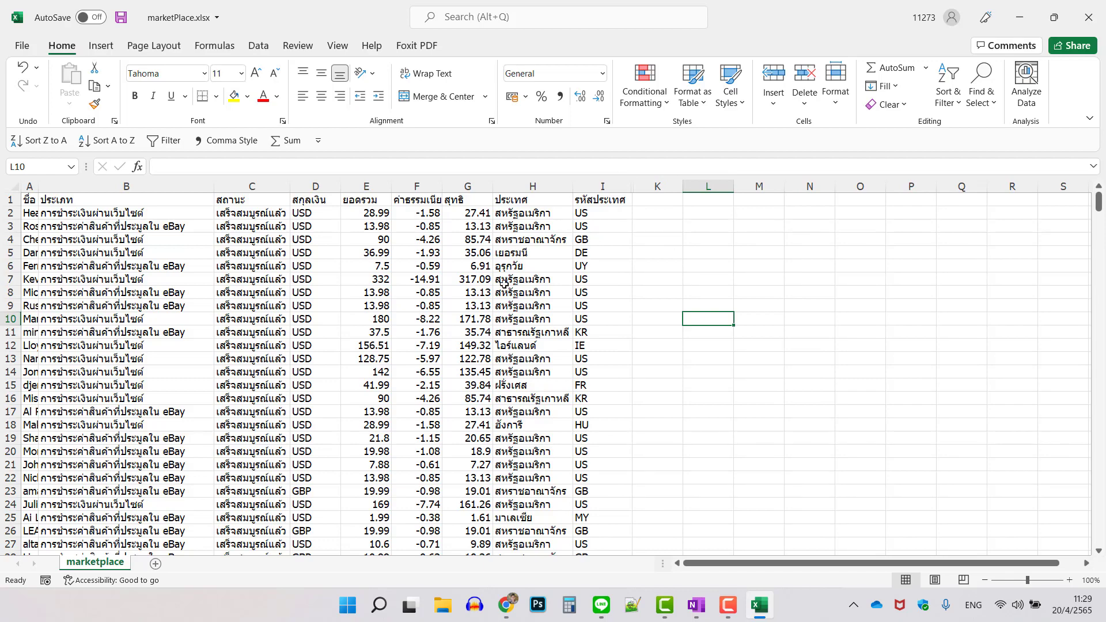
- Enter the formula =F2*32 in cell K2 to convert the first row's fee
{"action": "scroll", "coordinate": [504, 284], "scroll_direction": "down", "scroll_amount": 11}
{"action": "scroll", "coordinate": [497, 311], "scroll_direction": "down", "scroll_amount": 10}
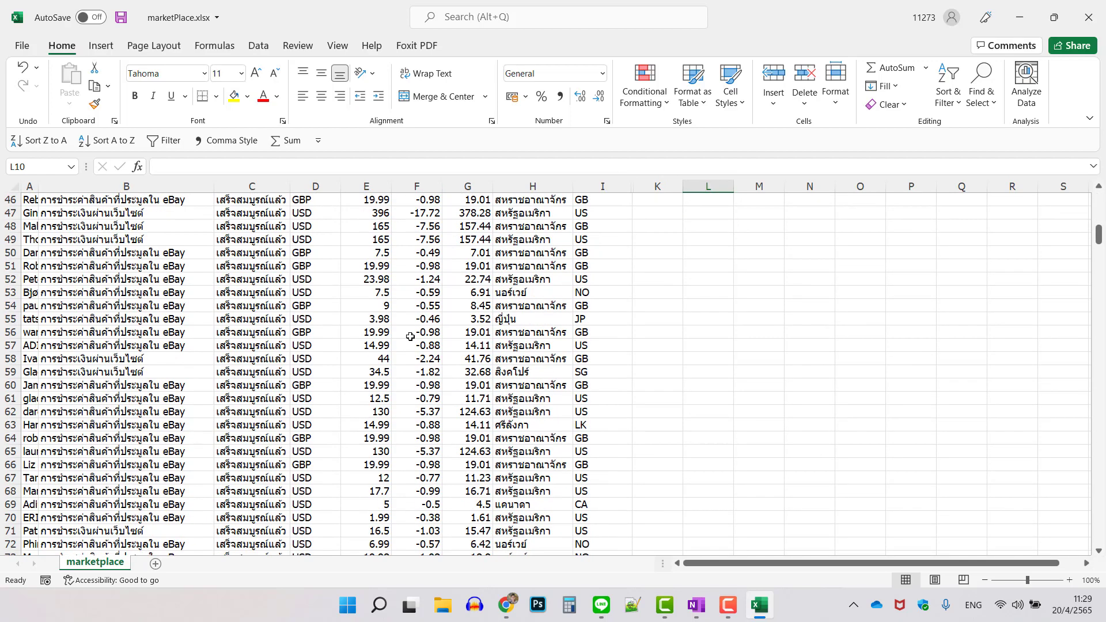
{"action": "scroll", "coordinate": [413, 326], "scroll_direction": "down", "scroll_amount": 4}
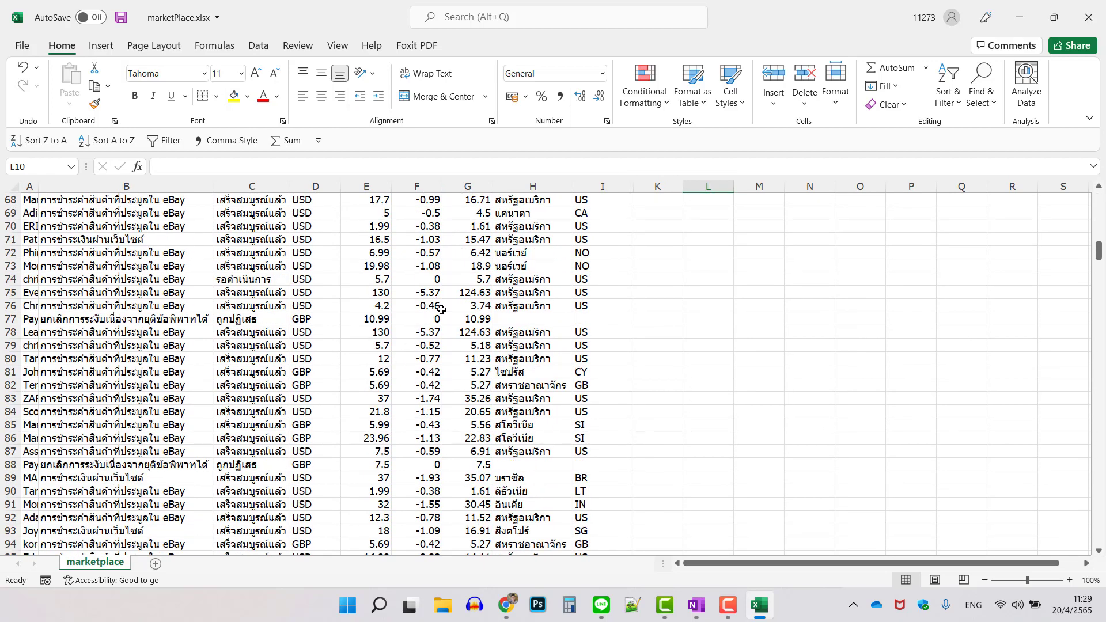
{"action": "scroll", "coordinate": [431, 345], "scroll_direction": "up", "scroll_amount": 5}
{"action": "scroll", "coordinate": [446, 357], "scroll_direction": "up", "scroll_amount": 16}
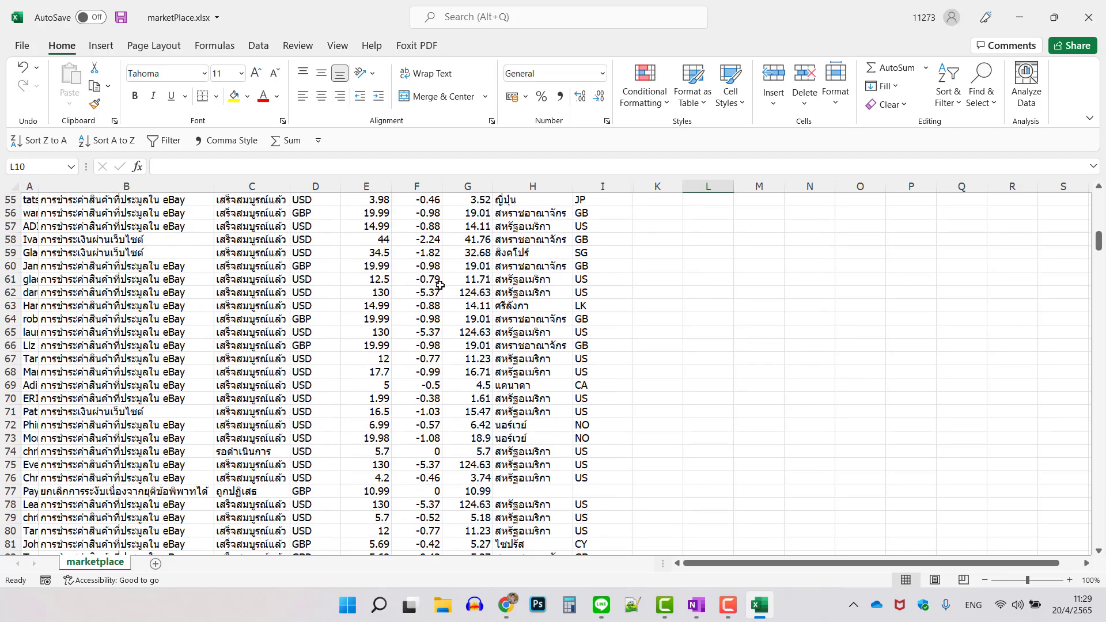
{"action": "scroll", "coordinate": [637, 275], "scroll_direction": "up", "scroll_amount": 5}
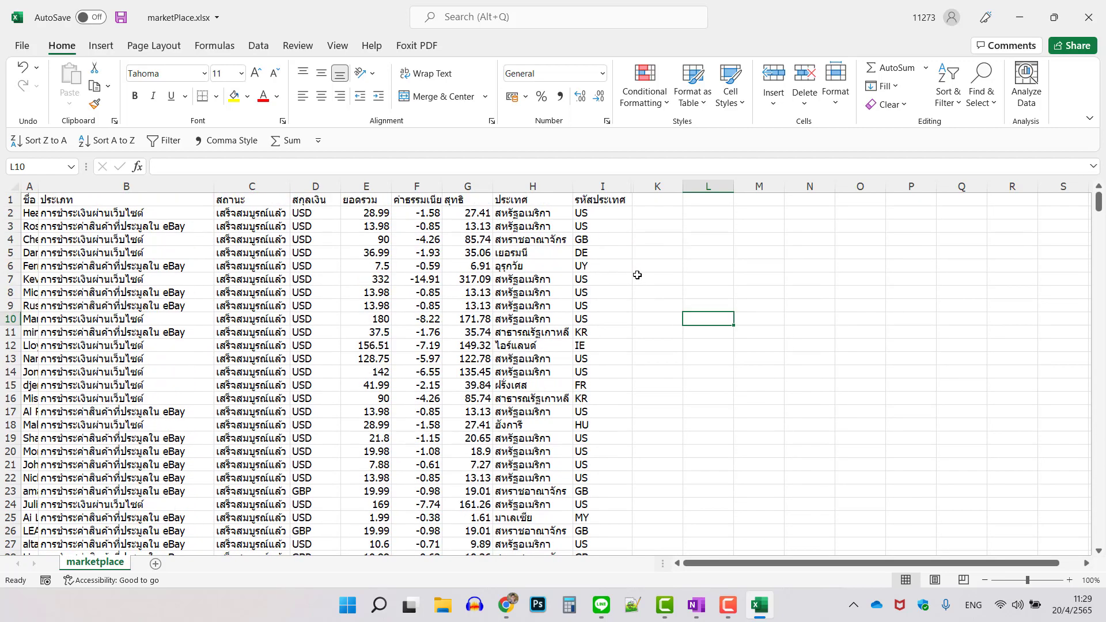
{"action": "left_click", "coordinate": [655, 215]}
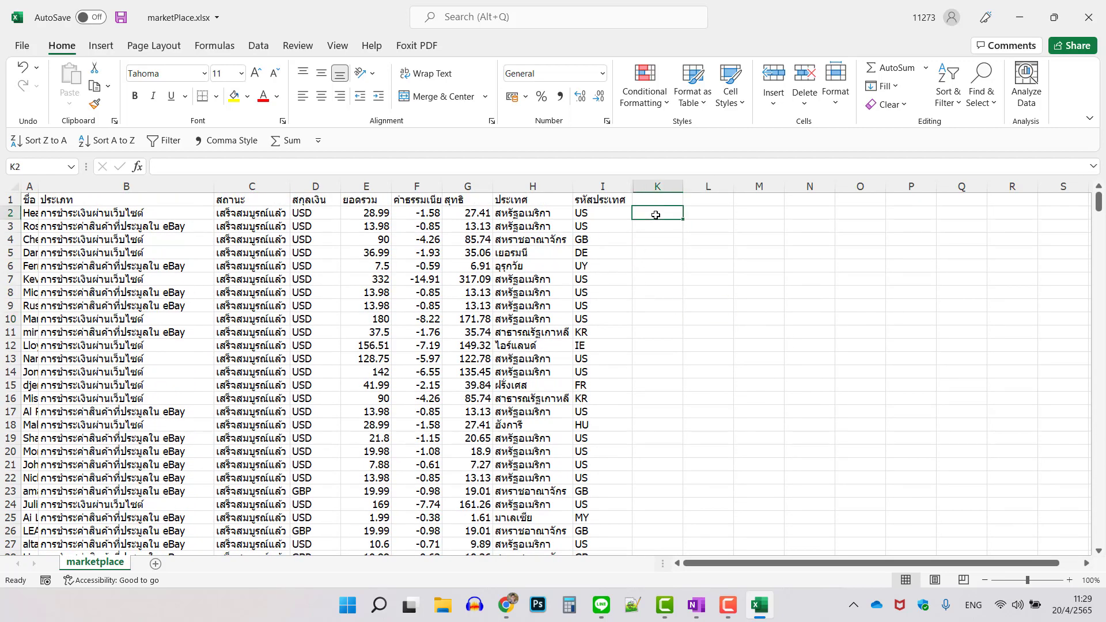
{"action": "type", "text": "="}
{"action": "key", "text": "Left"}
{"action": "key", "text": "Left"}
{"action": "key", "text": "Left"}
{"action": "key", "text": "Left"}
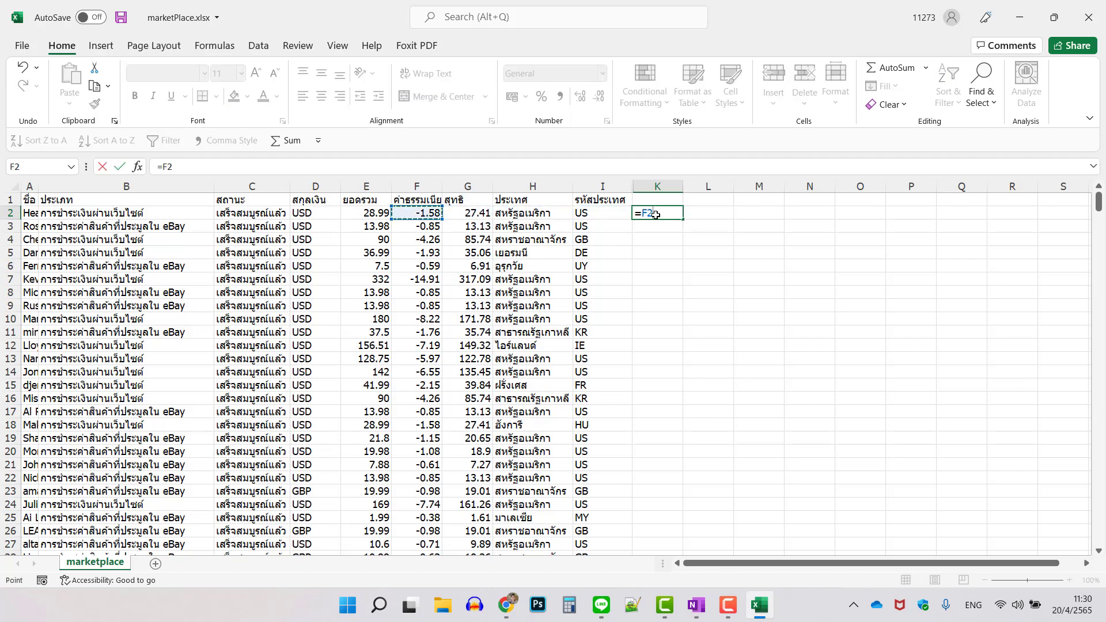
{"action": "type", "text": "*32"}
{"action": "key", "text": "Return"}
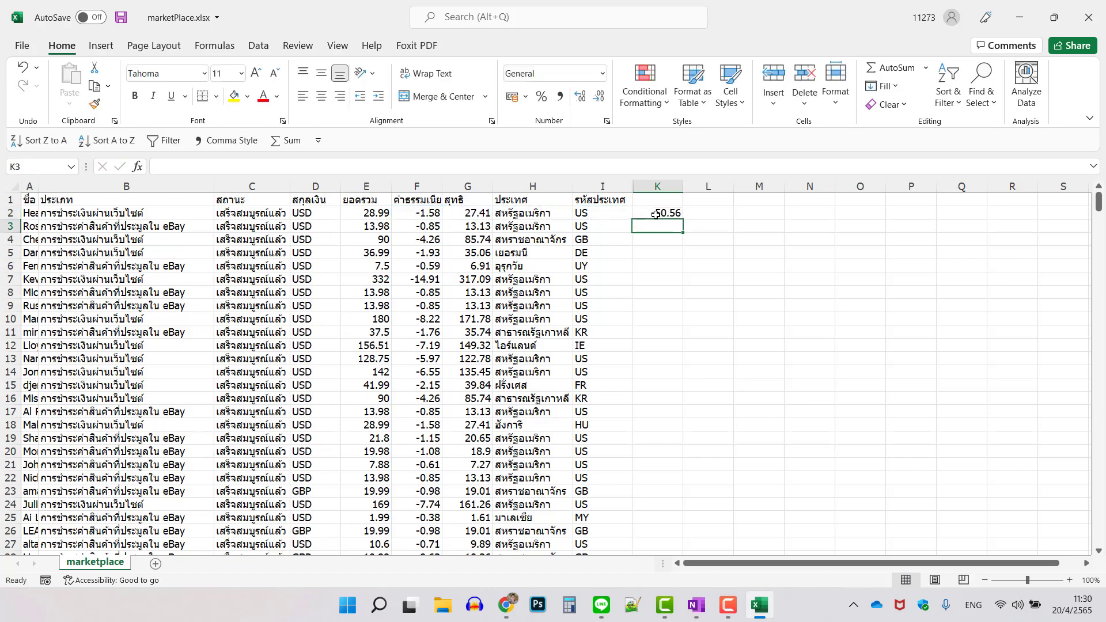
- Fill the K2 fee formula down column K for all data rows
{"action": "left_click", "coordinate": [676, 215]}
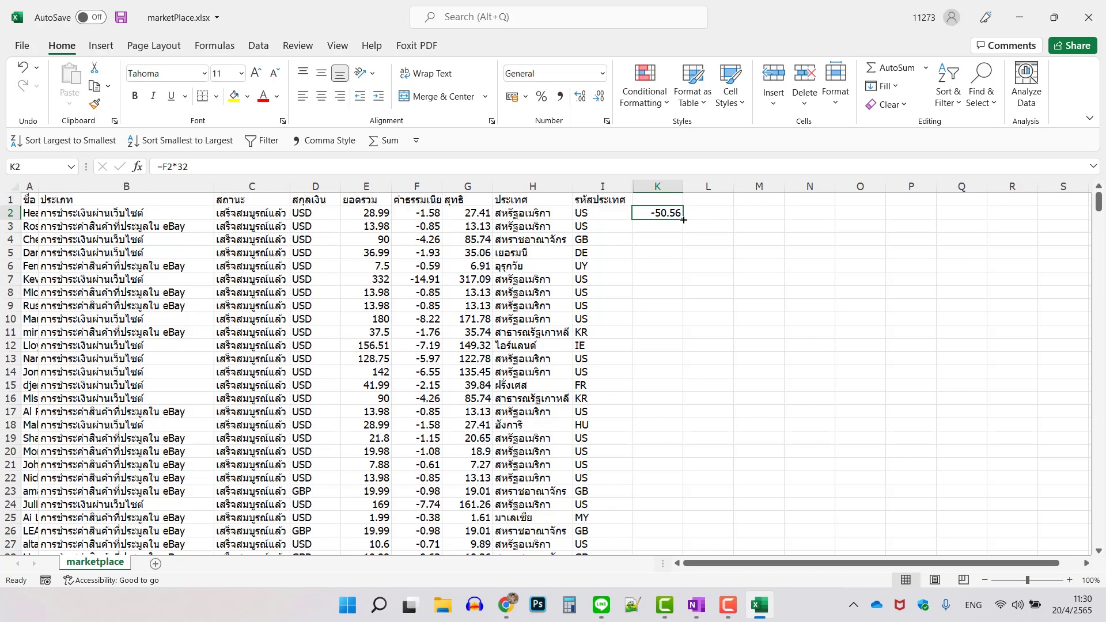
{"action": "double_click", "coordinate": [683, 219]}
{"action": "scroll", "coordinate": [880, 222], "scroll_direction": "down", "scroll_amount": 3}
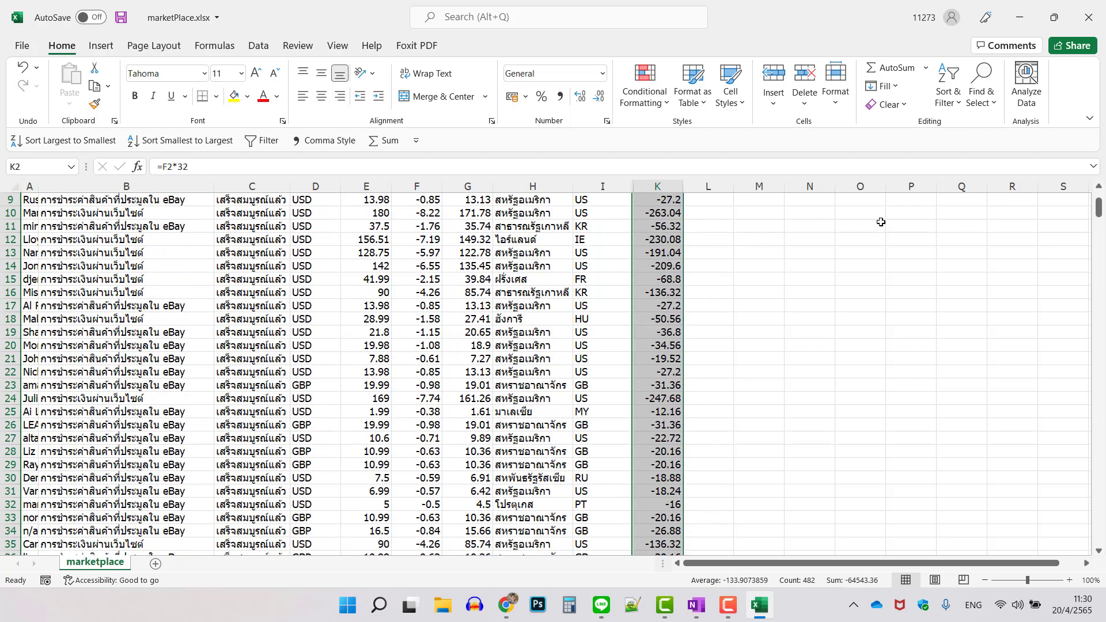
- Total the converted fees in K484 with a SUM of K2:K483 and apply the comma number format to the total
{"action": "scroll", "coordinate": [1096, 238], "scroll_direction": "down", "scroll_amount": 2}
{"action": "left_click_drag", "start_coordinate": [1099, 213], "coordinate": [1103, 561]}
{"action": "scroll", "coordinate": [906, 407], "scroll_direction": "down", "scroll_amount": 2}
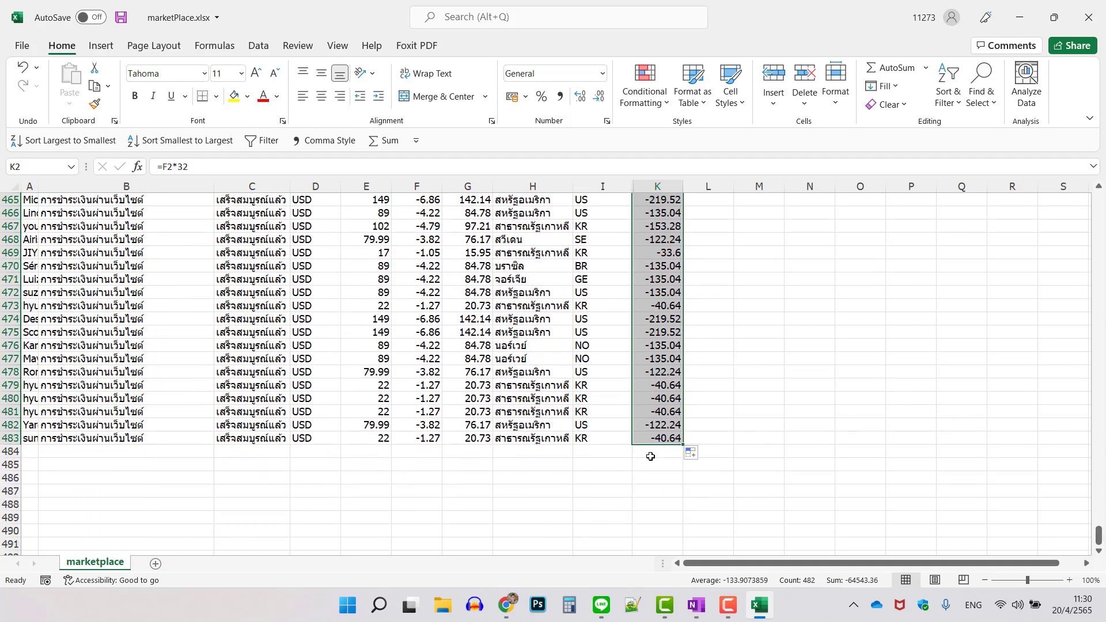
{"action": "left_click", "coordinate": [663, 455]}
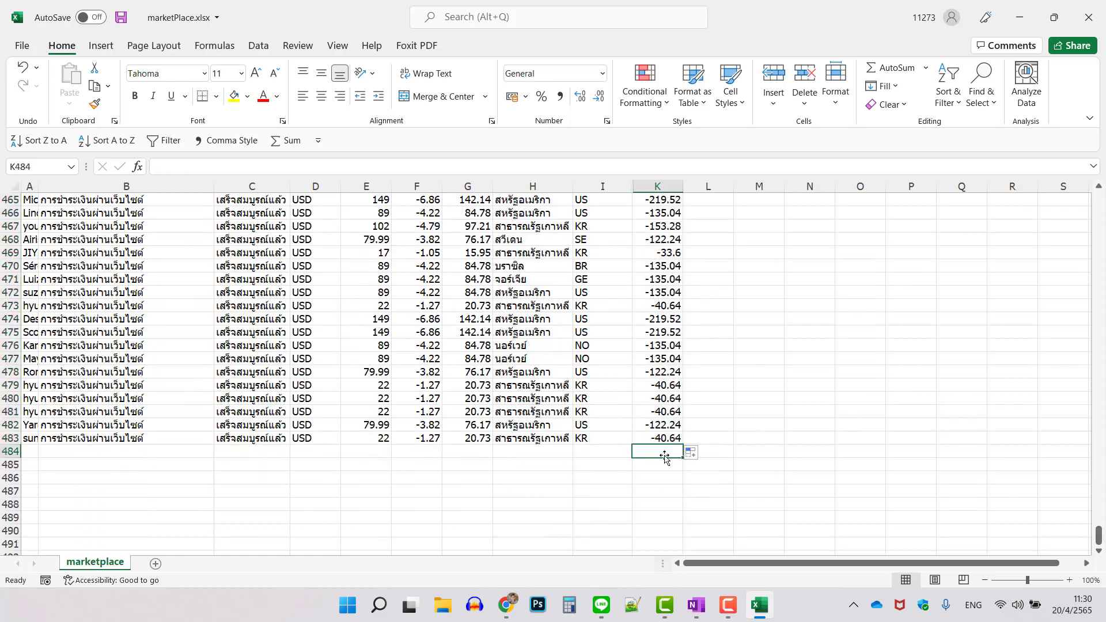
{"action": "left_click", "coordinate": [895, 69]}
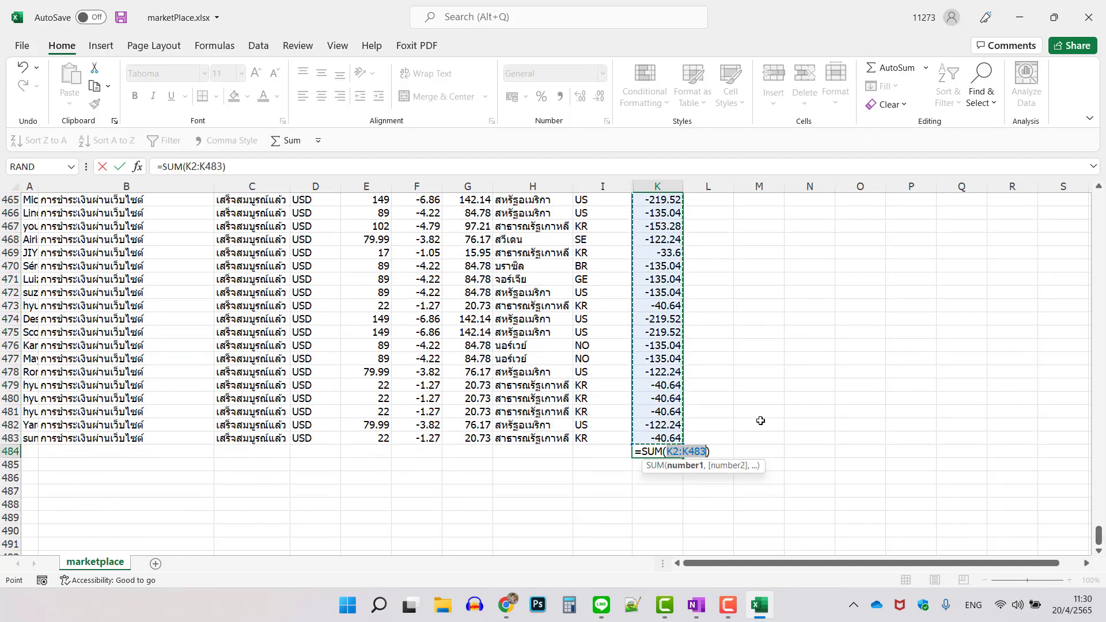
{"action": "key", "text": "Return"}
{"action": "left_click", "coordinate": [681, 446]}
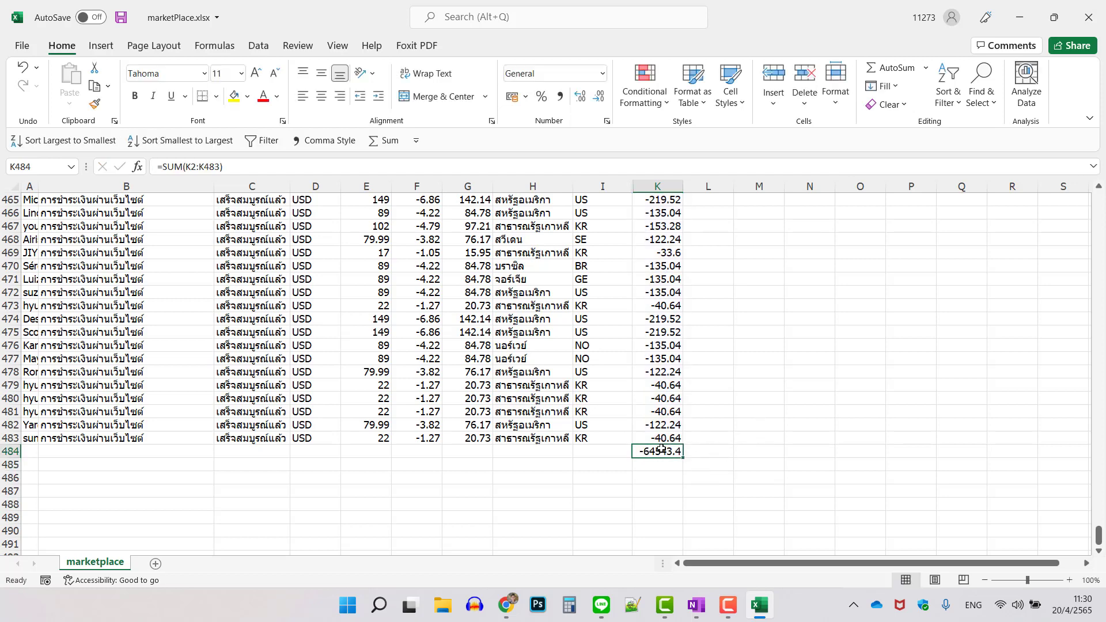
{"action": "left_click", "coordinate": [560, 97]}
{"action": "left_click", "coordinate": [826, 335]}
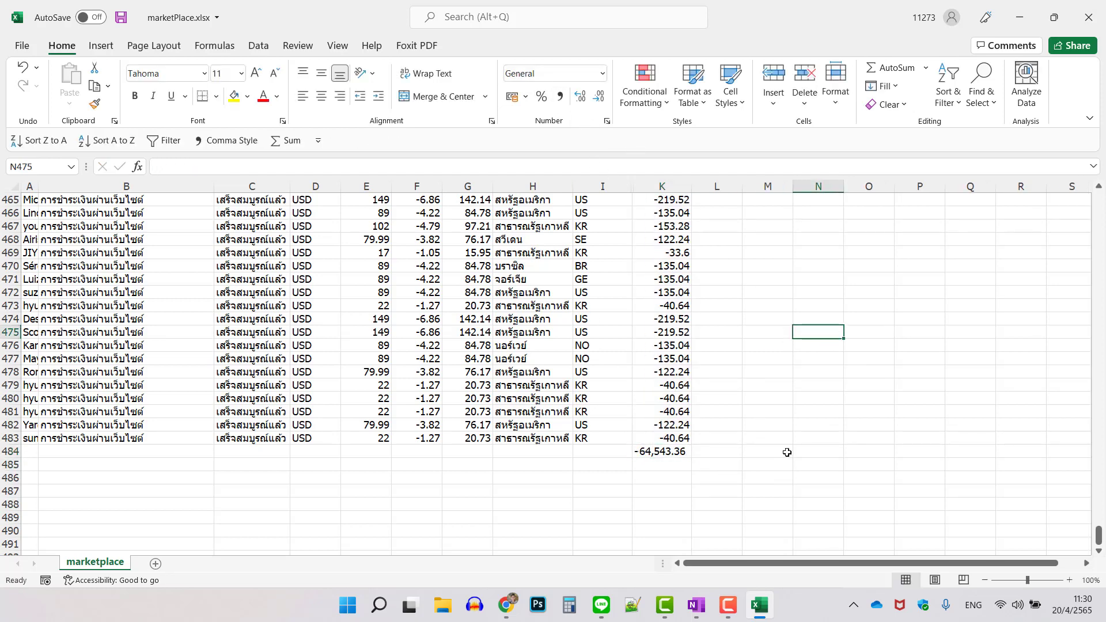
- Examine the transaction types, statuses and fees from the last rows back up to the header, checking the entries in B364 and B356
{"action": "scroll", "coordinate": [730, 449], "scroll_direction": "up", "scroll_amount": 4}
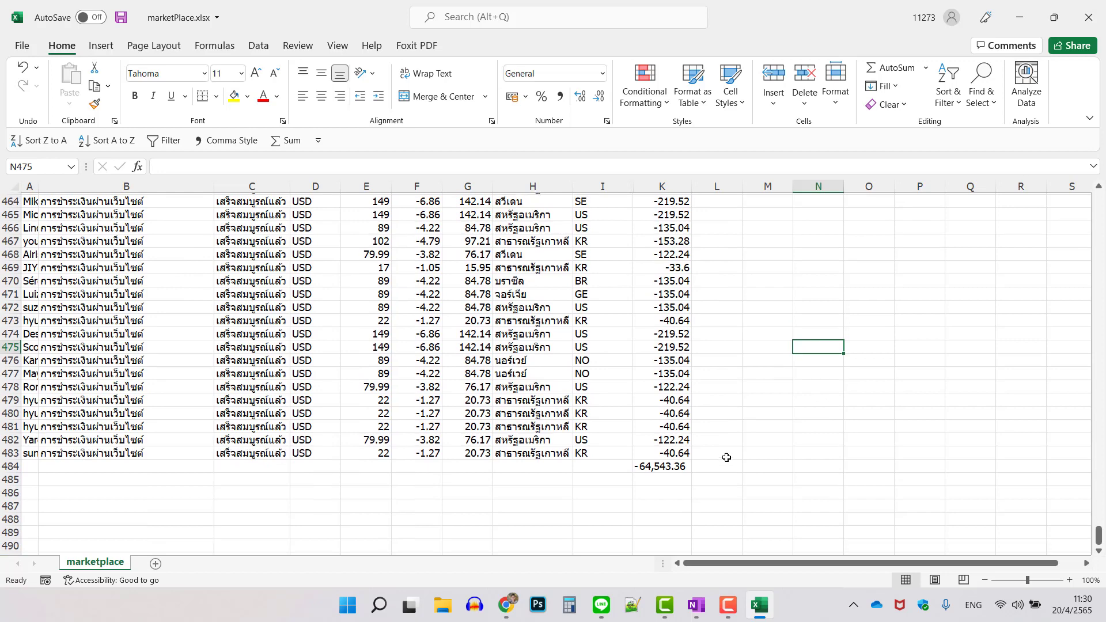
{"action": "scroll", "coordinate": [332, 328], "scroll_direction": "up", "scroll_amount": 17}
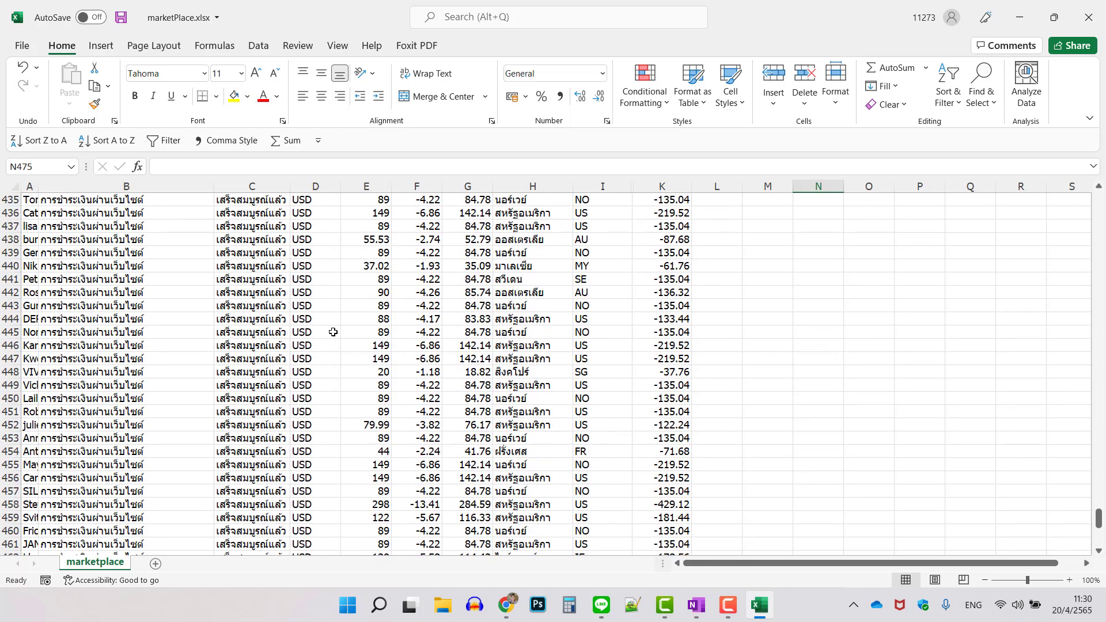
{"action": "scroll", "coordinate": [148, 263], "scroll_direction": "up", "scroll_amount": 10}
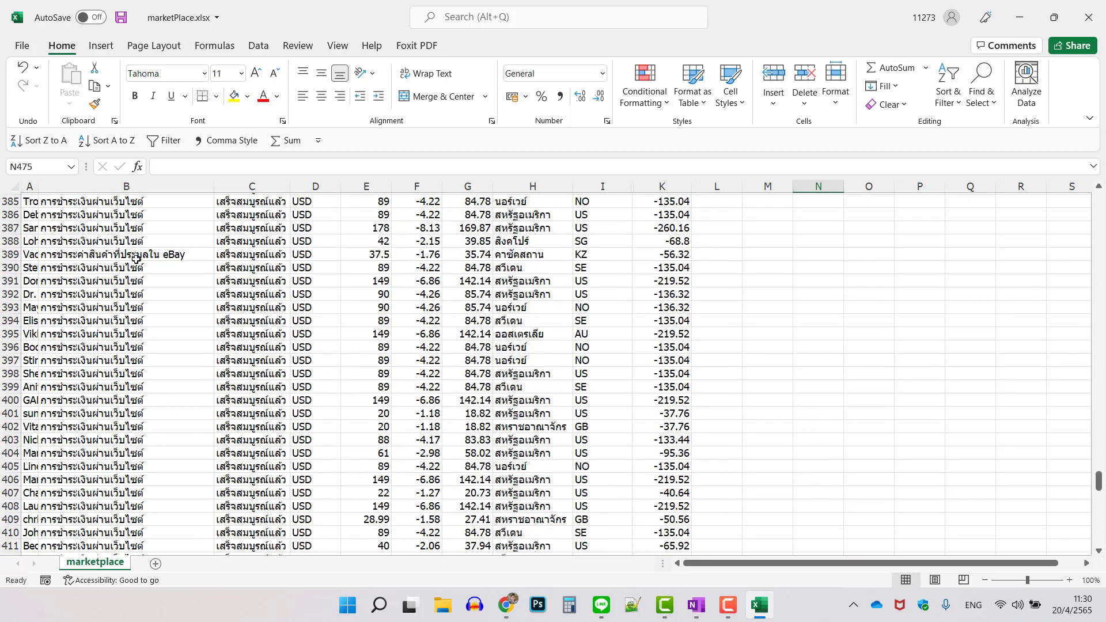
{"action": "scroll", "coordinate": [146, 275], "scroll_direction": "up", "scroll_amount": 5}
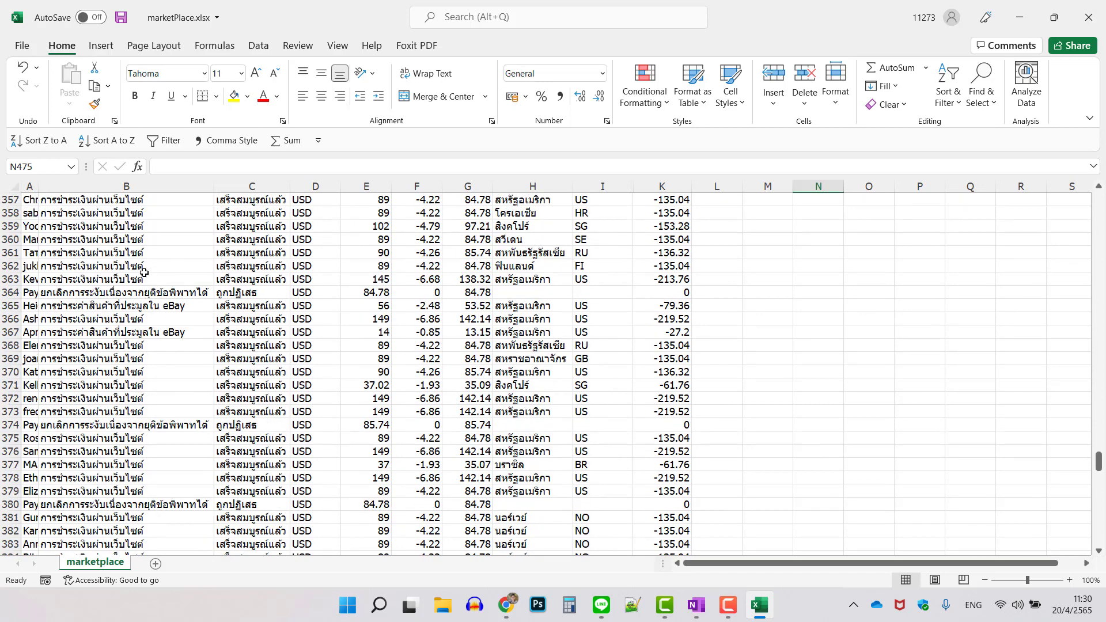
{"action": "left_click", "coordinate": [145, 293]}
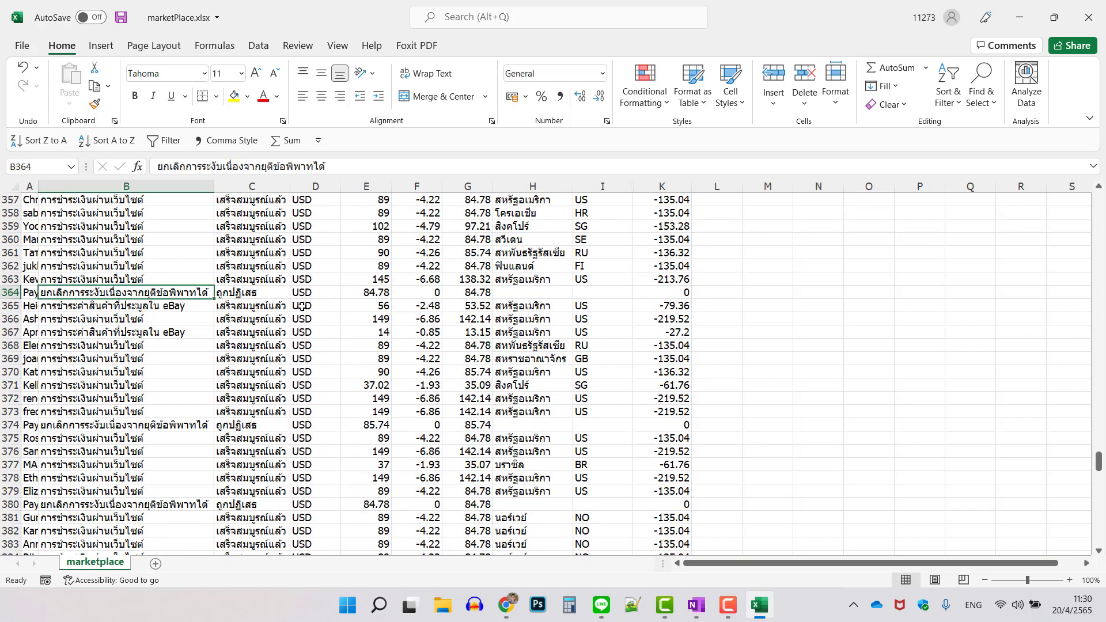
{"action": "scroll", "coordinate": [302, 306], "scroll_direction": "up", "scroll_amount": 4}
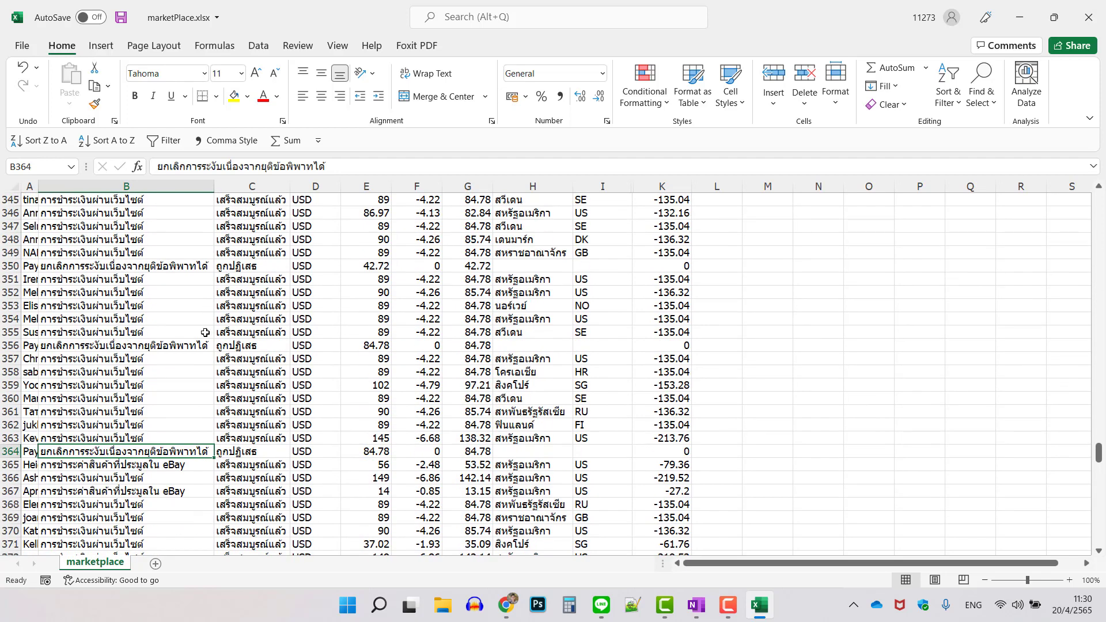
{"action": "left_click", "coordinate": [174, 347]}
{"action": "scroll", "coordinate": [436, 329], "scroll_direction": "up", "scroll_amount": 1}
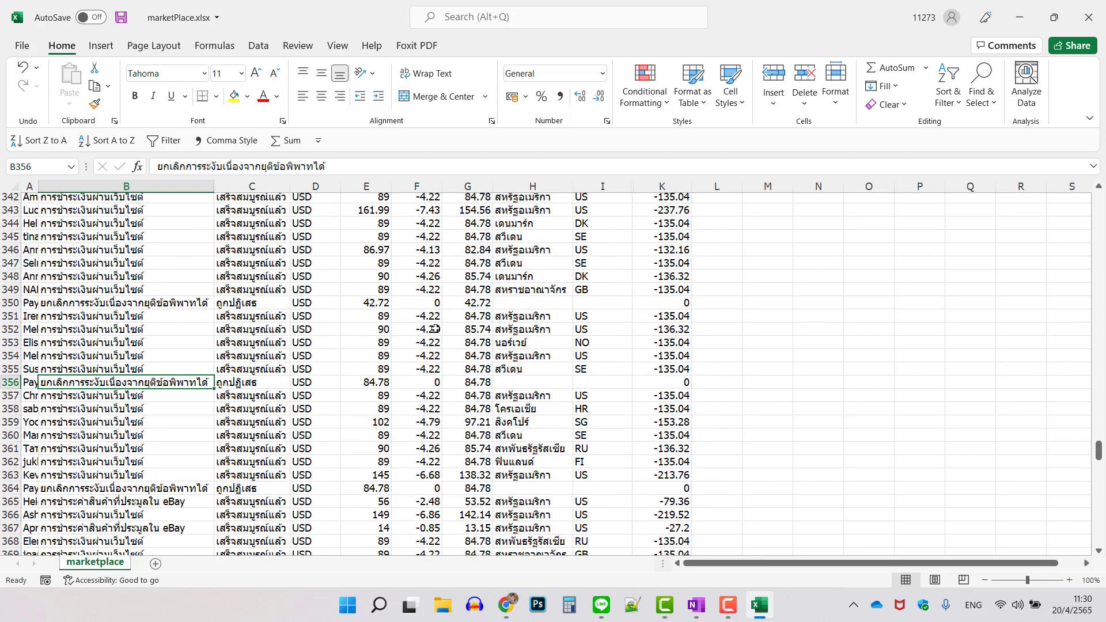
{"action": "scroll", "coordinate": [436, 329], "scroll_direction": "up", "scroll_amount": 9}
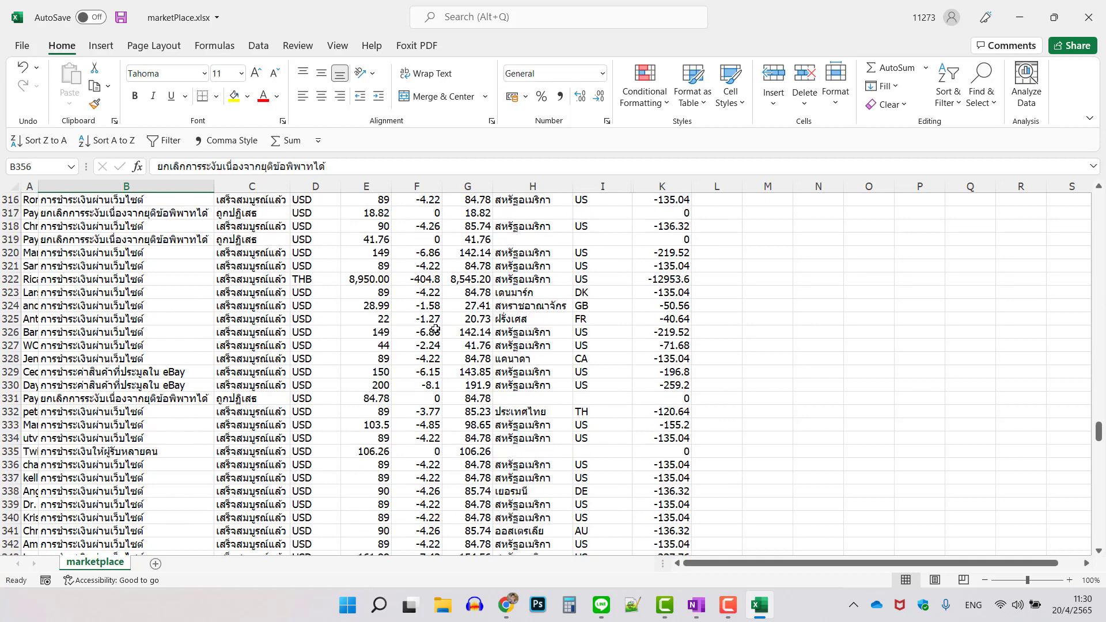
{"action": "scroll", "coordinate": [436, 329], "scroll_direction": "up", "scroll_amount": 3}
{"action": "left_click_drag", "start_coordinate": [1098, 429], "coordinate": [1098, 426]}
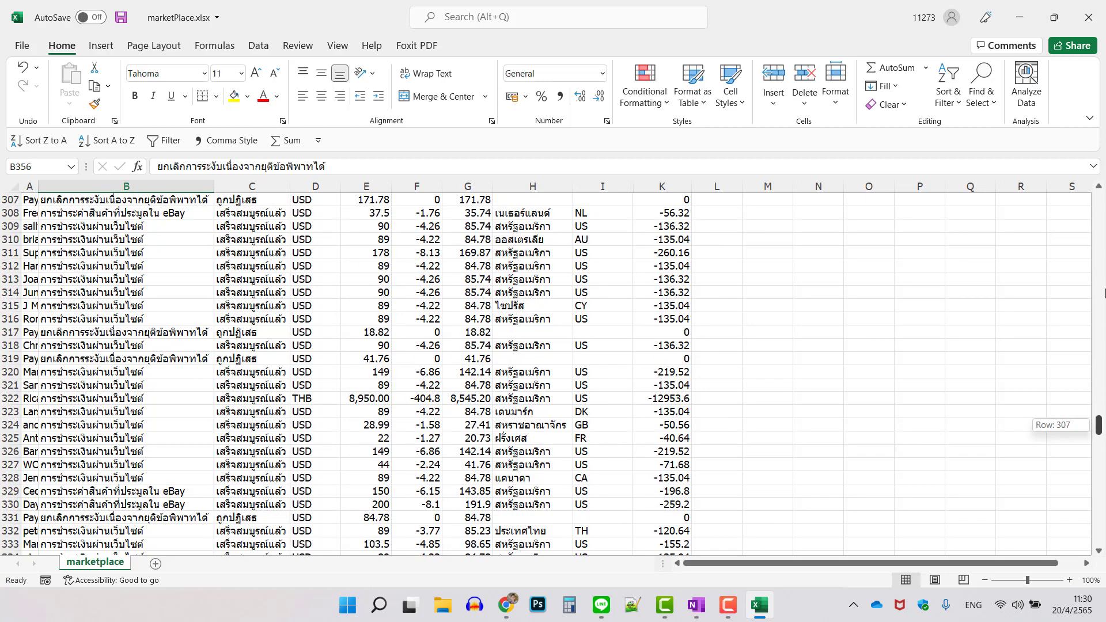
{"action": "left_click_drag", "start_coordinate": [1104, 293], "coordinate": [1104, 194]}
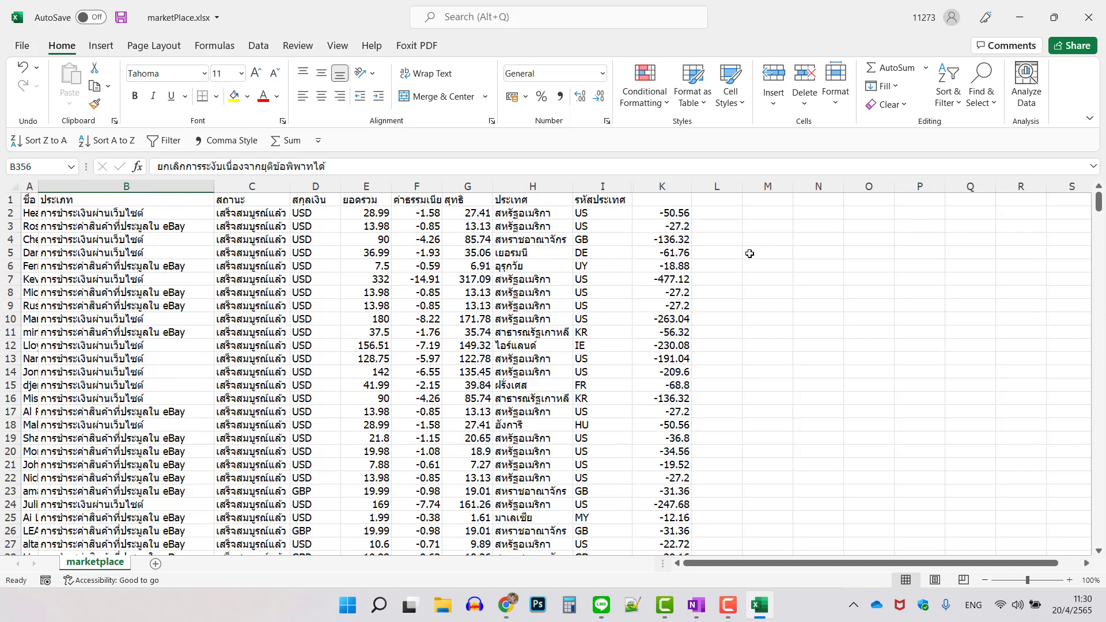
- Delete the converted fee column K from the marketplace sheet and add a new blank worksheet to the workbook
{"action": "left_click", "coordinate": [744, 221]}
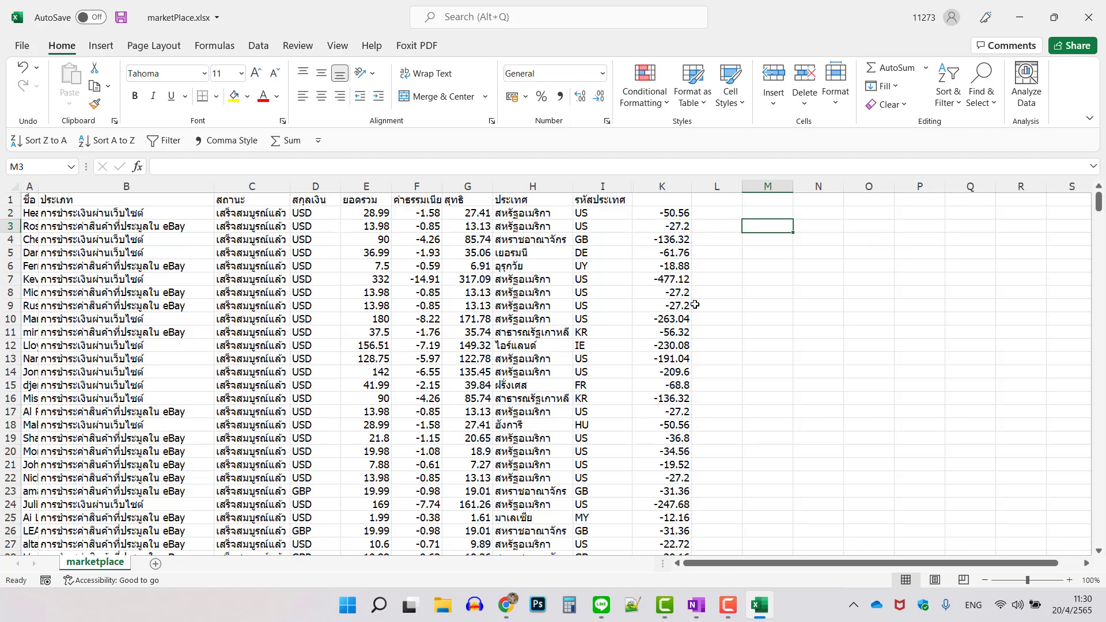
{"action": "left_click", "coordinate": [709, 226]}
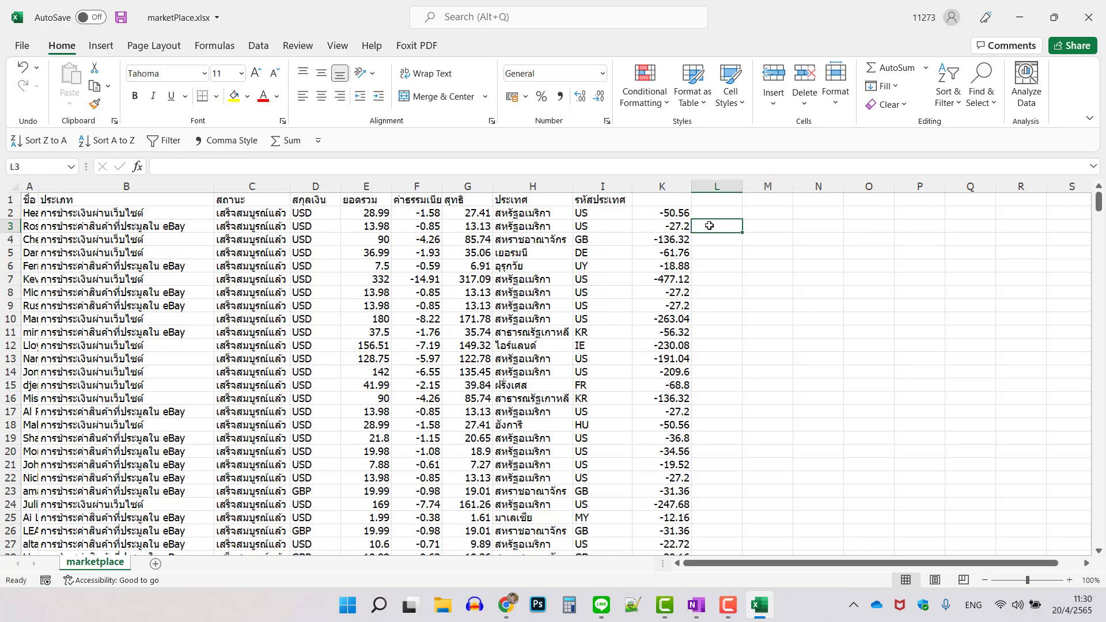
{"action": "left_click", "coordinate": [675, 185]}
{"action": "right_click", "coordinate": [675, 185]}
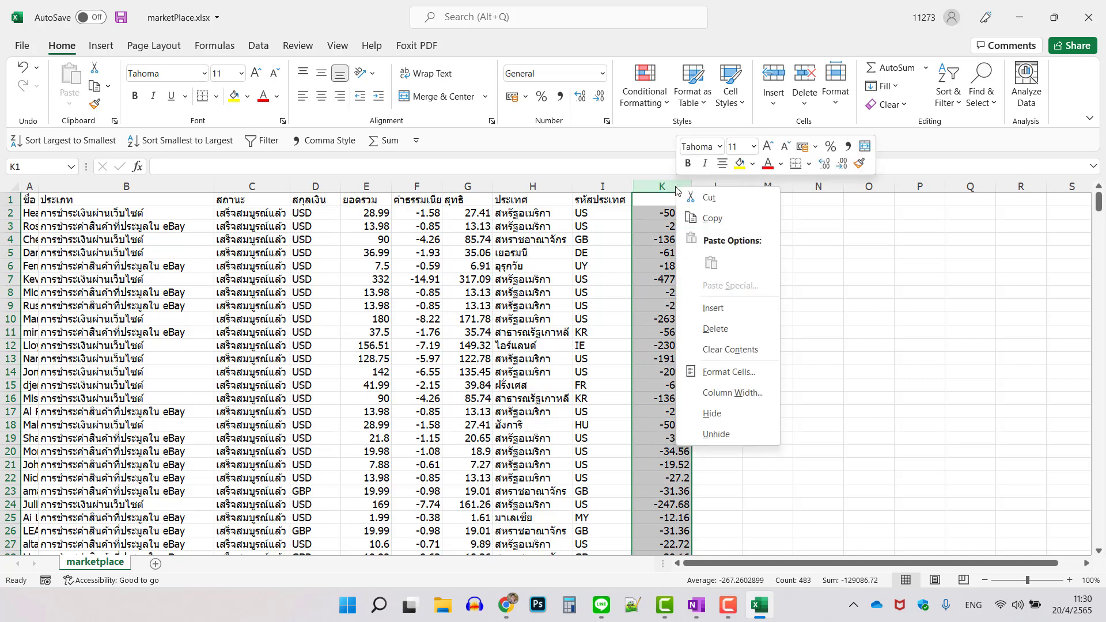
{"action": "left_click", "coordinate": [724, 329]}
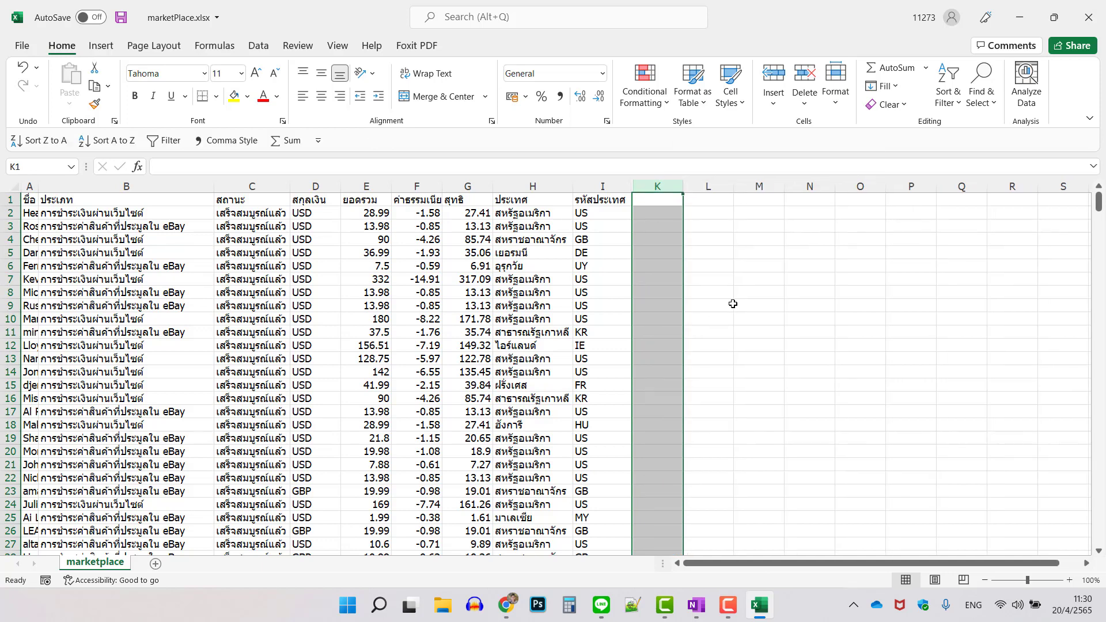
{"action": "left_click", "coordinate": [759, 306]}
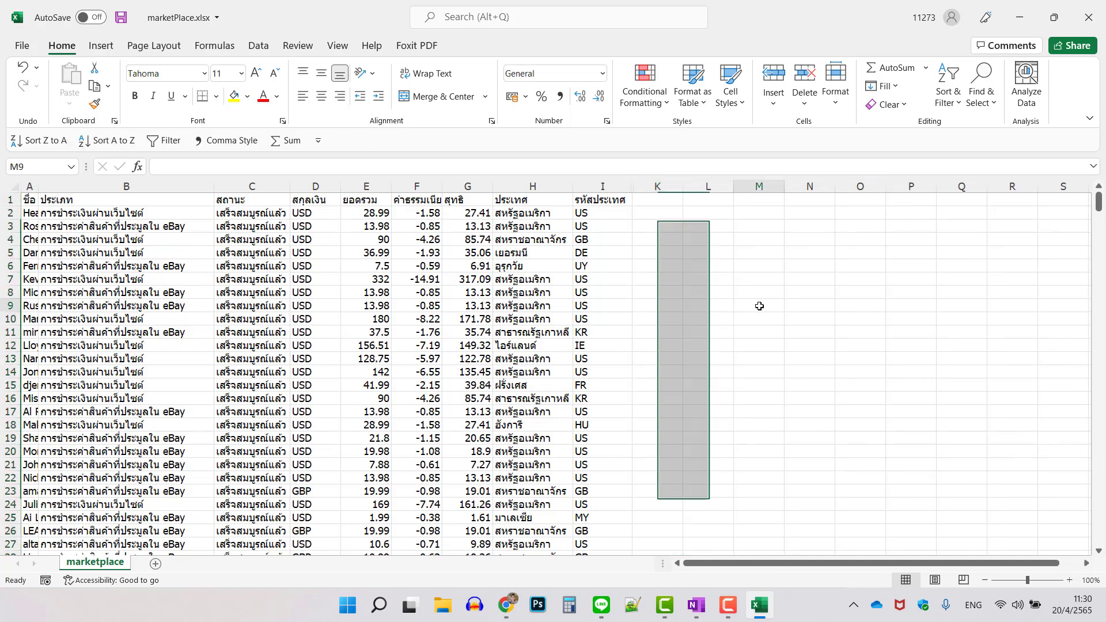
{"action": "left_click", "coordinate": [155, 565]}
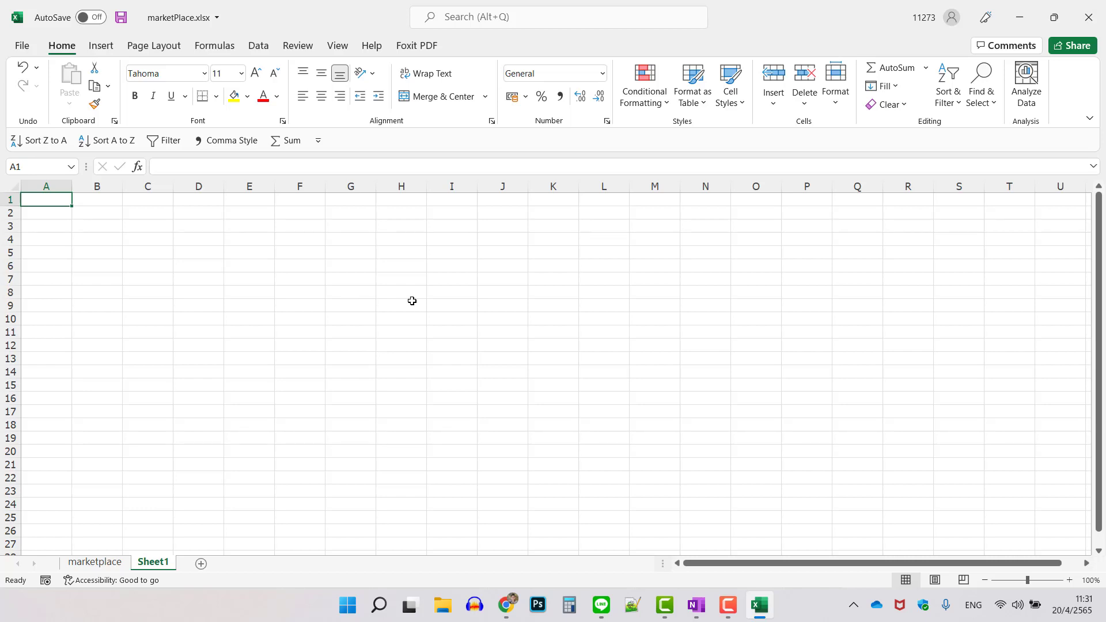
- Switch to Chrome, load okdeee.com in a new tab beside Canva, and return to the Excel workbook
{"action": "left_click", "coordinate": [506, 605]}
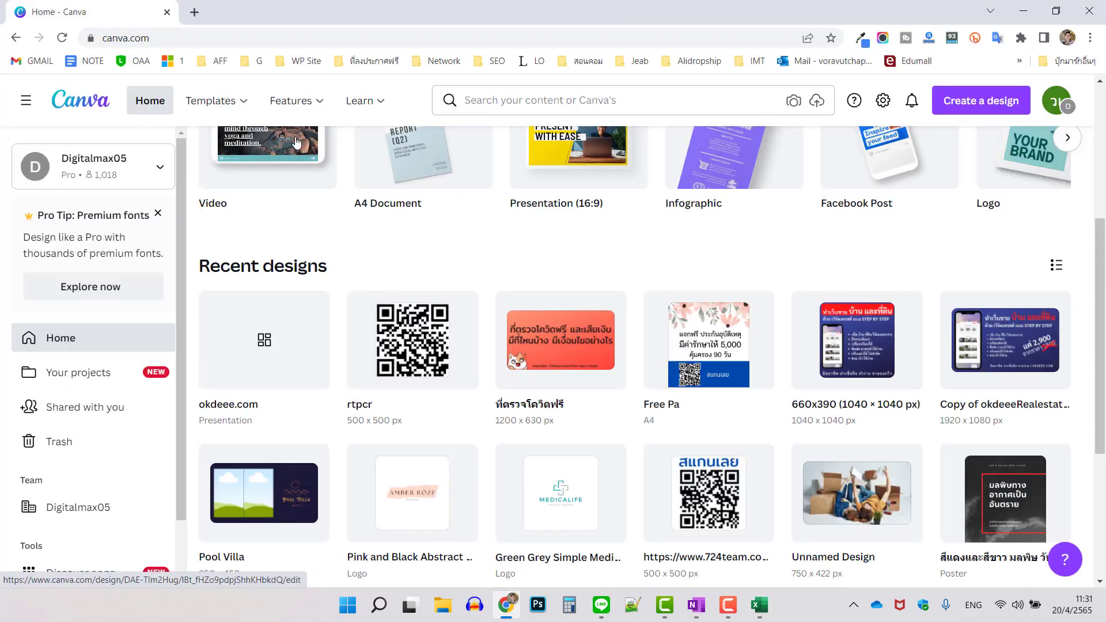
{"action": "left_click", "coordinate": [194, 12]}
{"action": "left_click", "coordinate": [213, 36]}
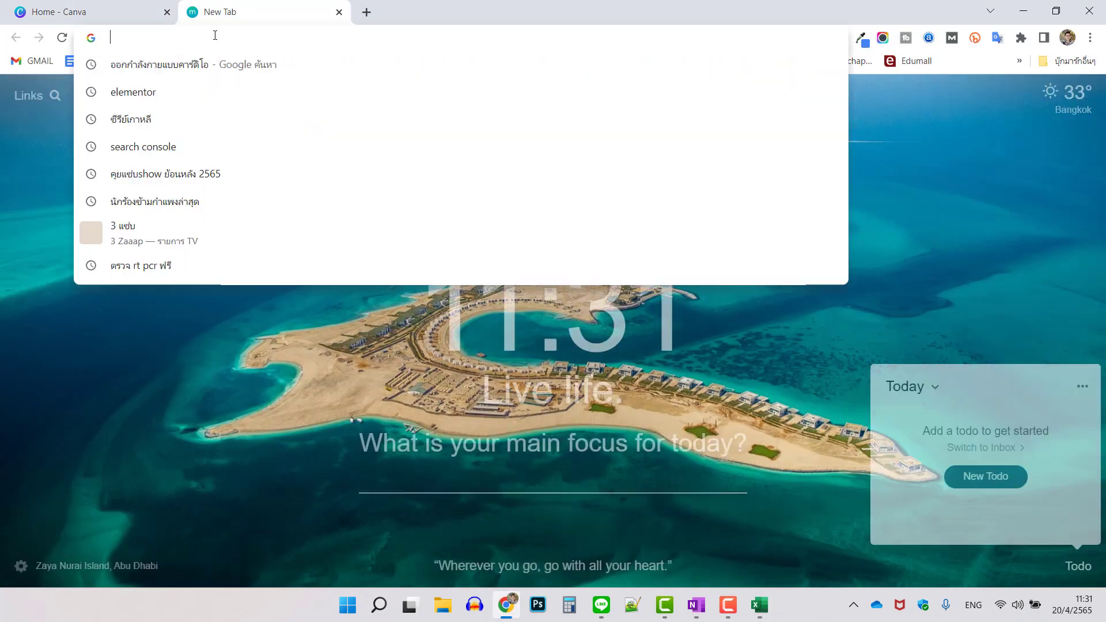
{"action": "type", "text": "okdeee.com"}
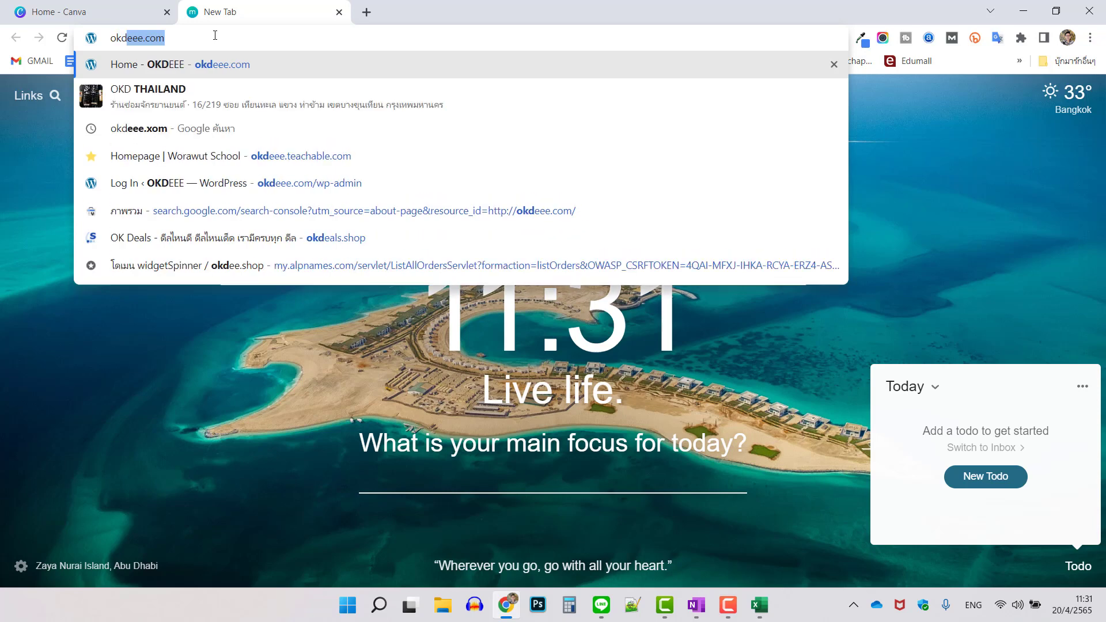
{"action": "key", "text": "Return"}
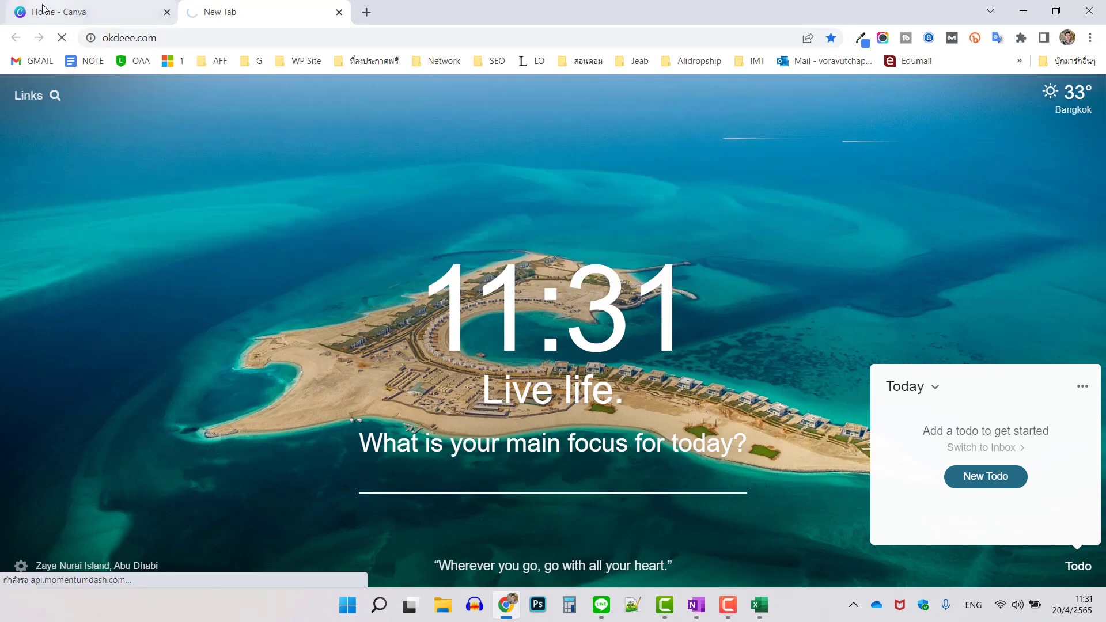
{"action": "left_click", "coordinate": [86, 12]}
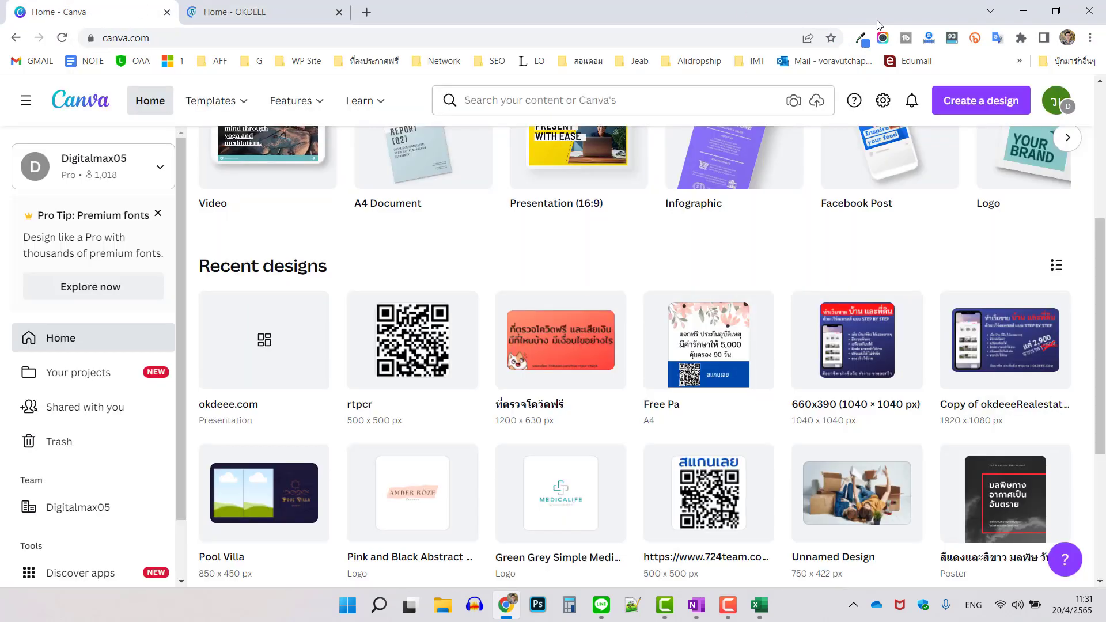
{"action": "left_click", "coordinate": [1023, 11]}
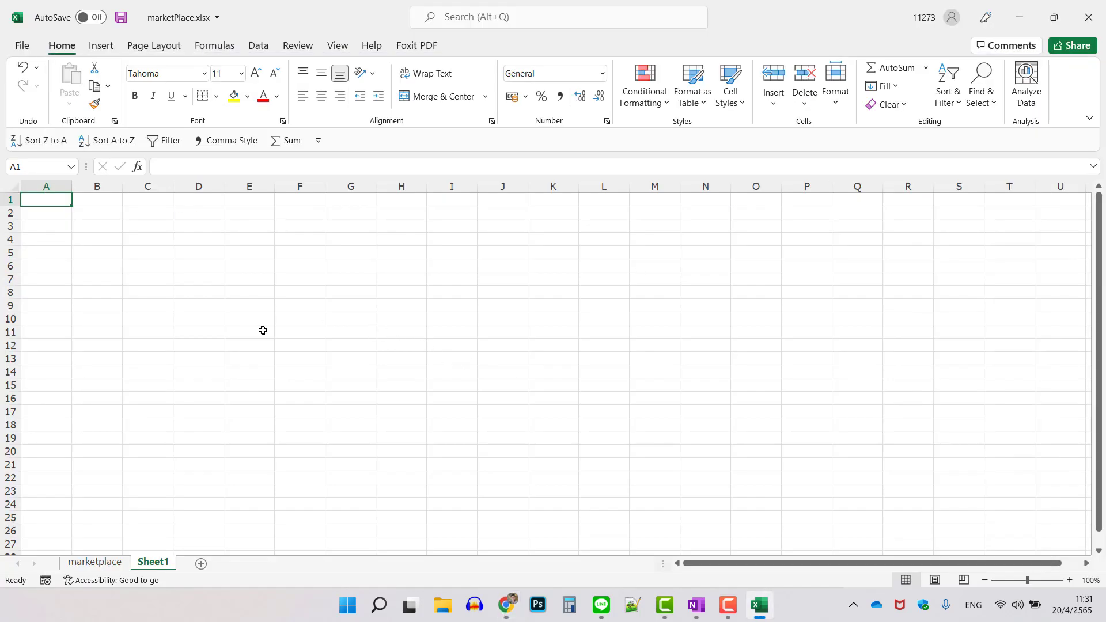
- Mark out sample table areas from cell B3 on the blank sheet, such as B3:H16 and B3:G14, and end on B3
{"action": "left_click_drag", "start_coordinate": [110, 222], "coordinate": [401, 400]}
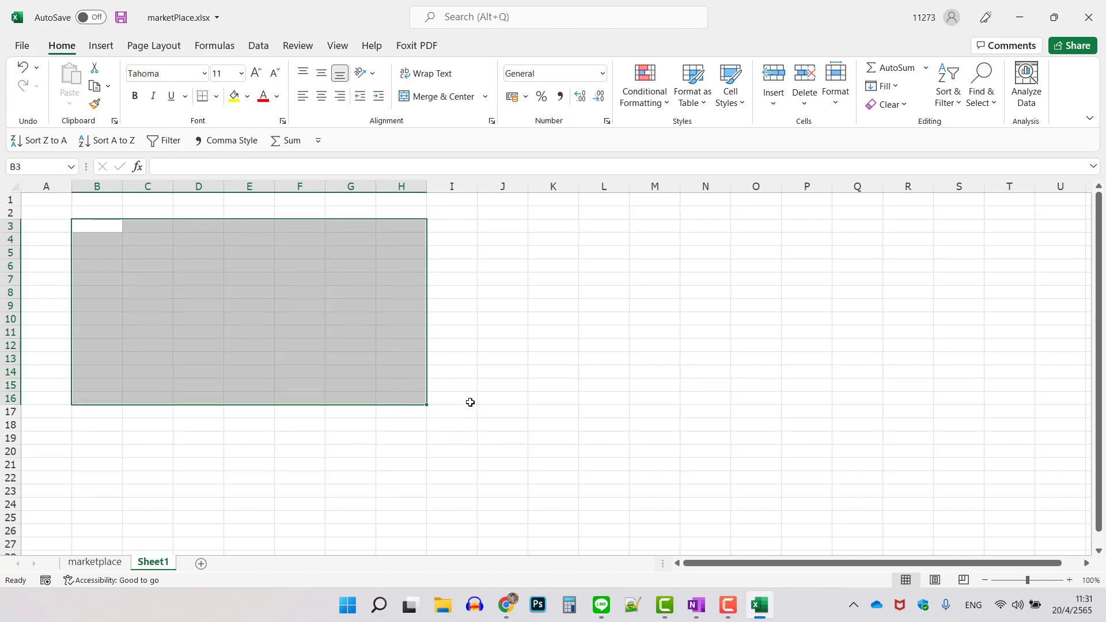
{"action": "left_click", "coordinate": [419, 385]}
{"action": "left_click_drag", "start_coordinate": [81, 232], "coordinate": [358, 380]}
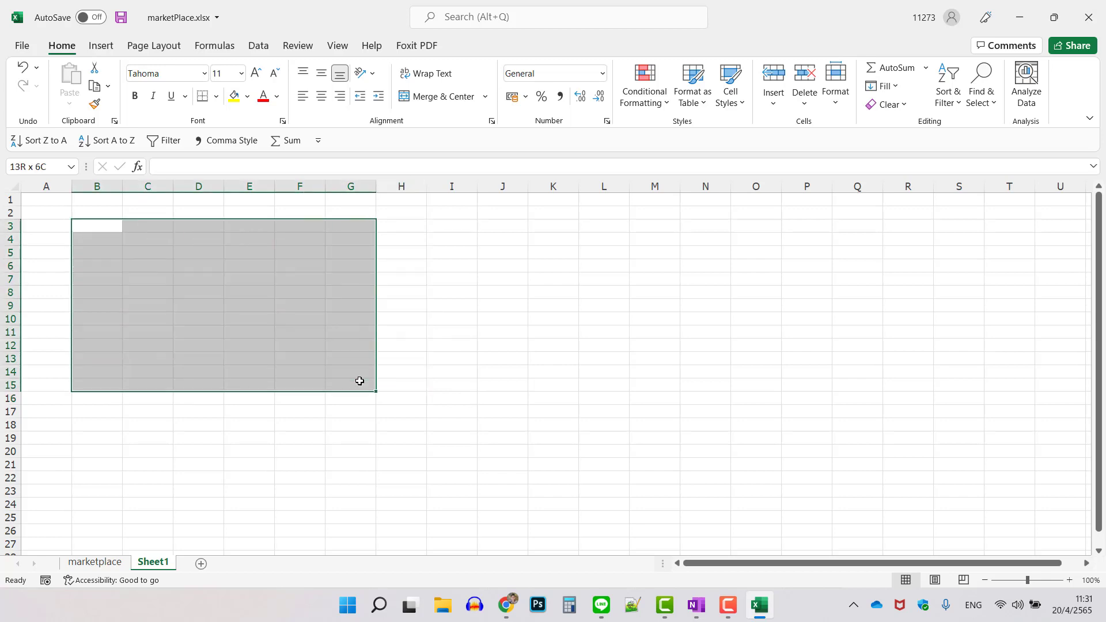
{"action": "left_click", "coordinate": [446, 354]}
{"action": "left_click_drag", "start_coordinate": [81, 230], "coordinate": [237, 279]}
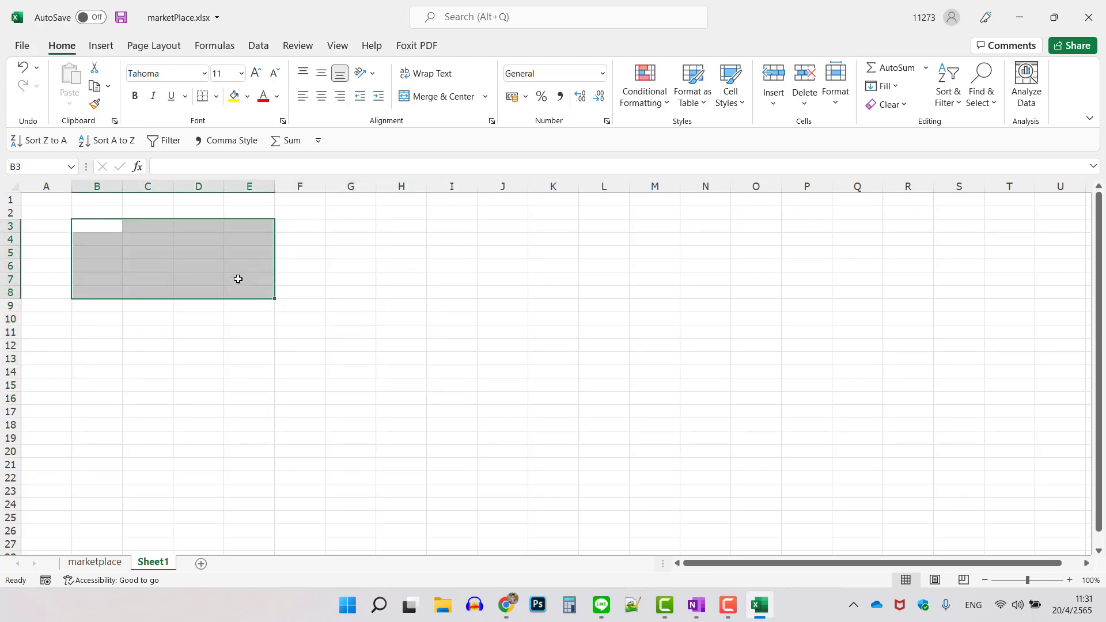
{"action": "left_click", "coordinate": [340, 306]}
{"action": "left_click_drag", "start_coordinate": [106, 231], "coordinate": [357, 370]}
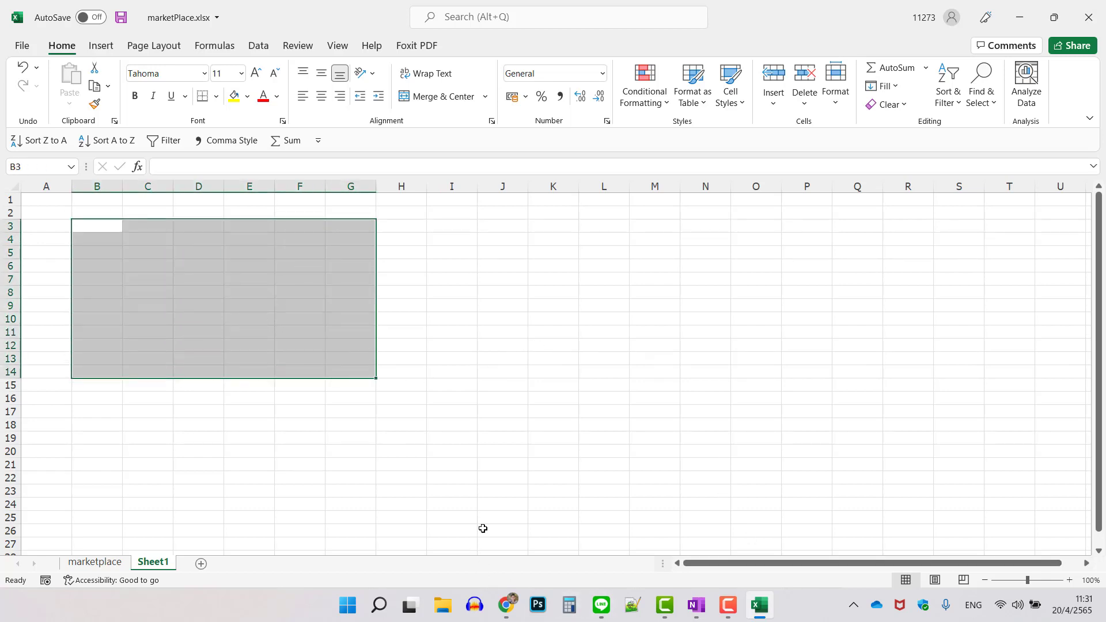
{"action": "left_click", "coordinate": [442, 384]}
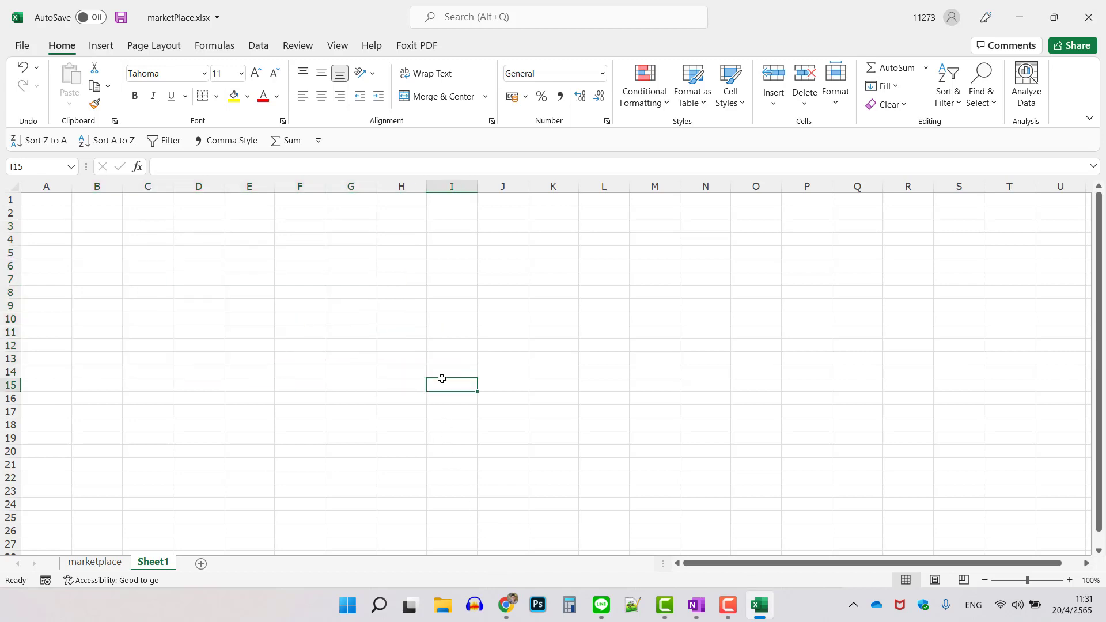
{"action": "left_click", "coordinate": [91, 231]}
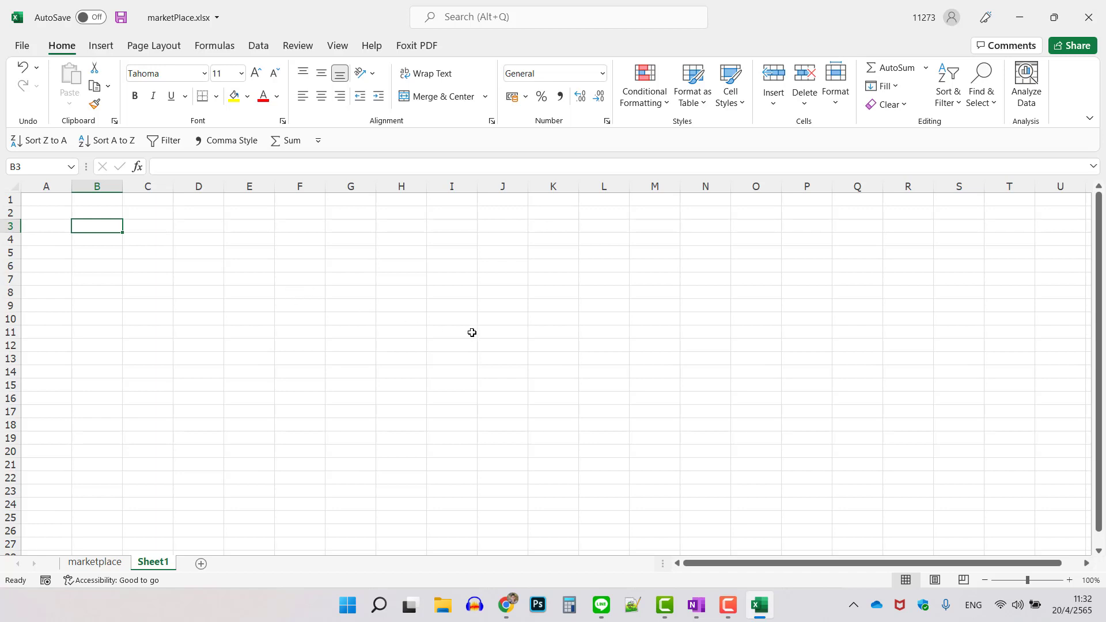
- Switch to Chrome and bring up the OKDEEE home page in its tab
{"action": "left_click", "coordinate": [506, 605]}
{"action": "left_click", "coordinate": [521, 426]}
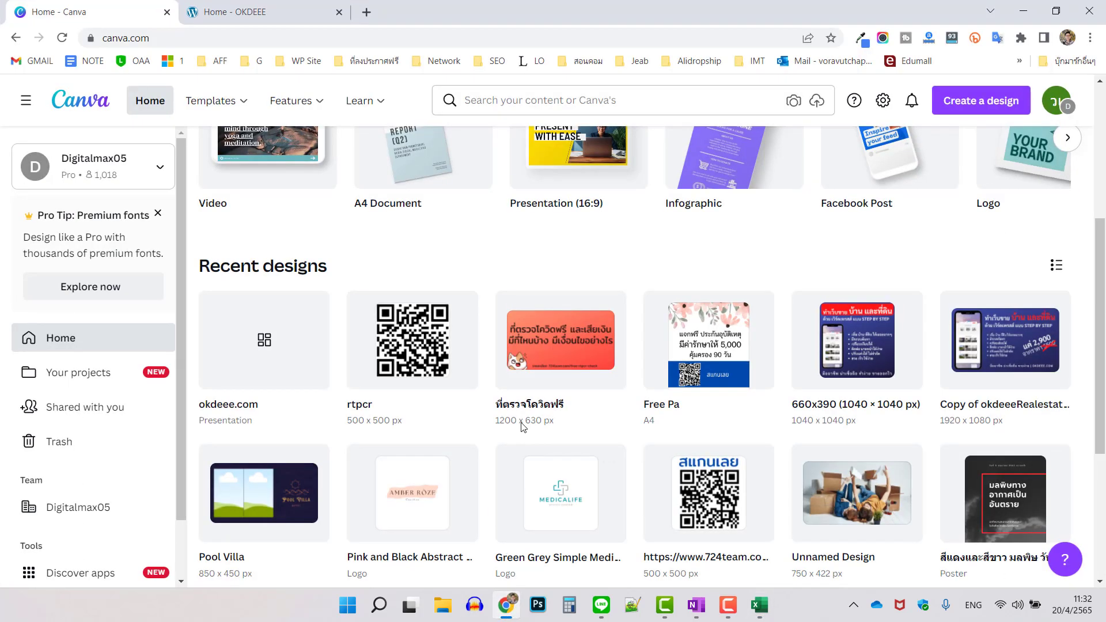
{"action": "left_click", "coordinate": [306, 12]}
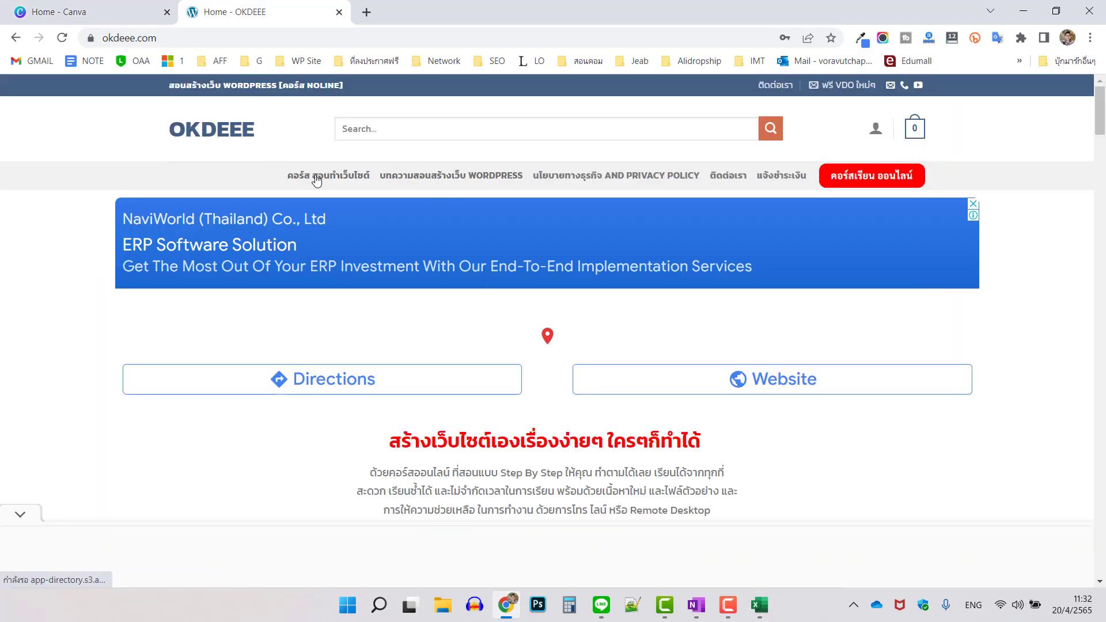
- Open the website course shop on OKDEEE and go to the product page of "Ebook เว็บสายดำ ขายได้ยังไง"
{"action": "left_click", "coordinate": [856, 379]}
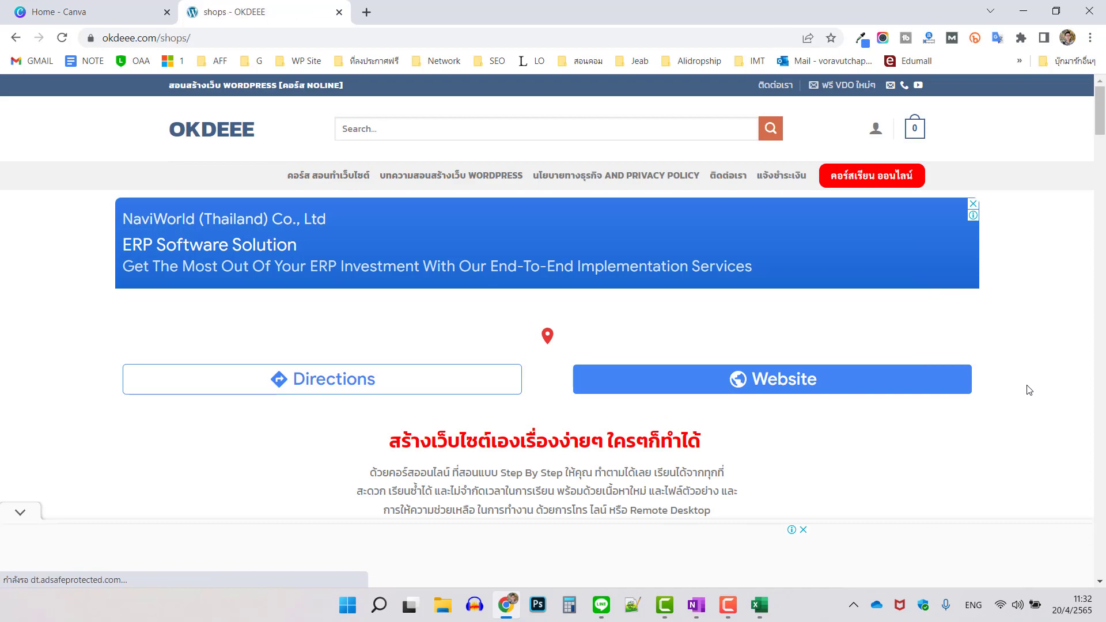
{"action": "scroll", "coordinate": [921, 375], "scroll_direction": "down", "scroll_amount": 5}
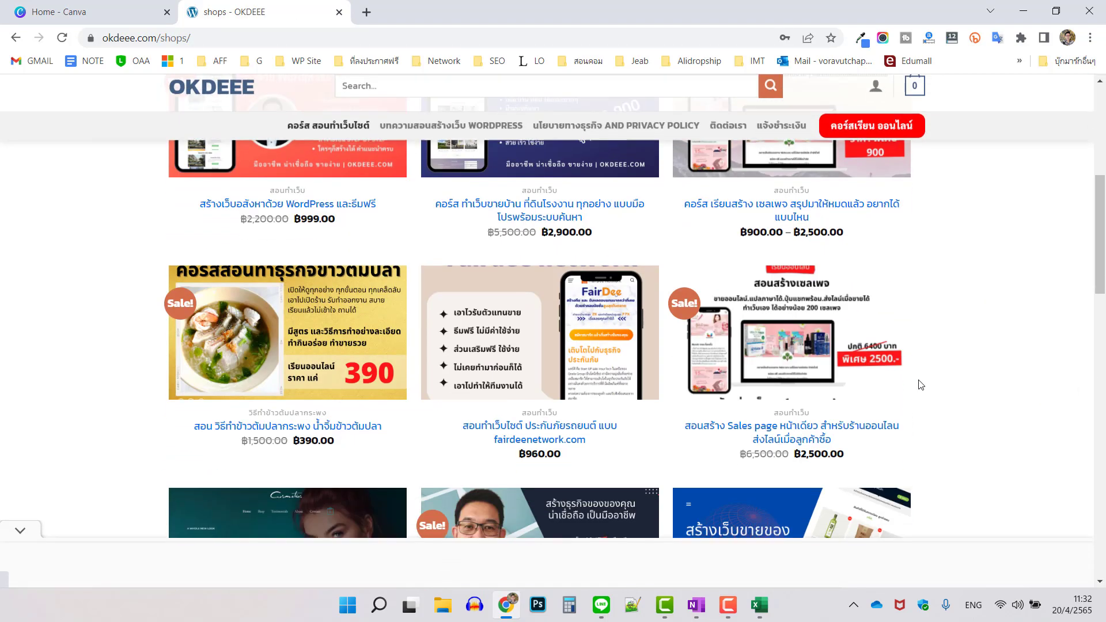
{"action": "scroll", "coordinate": [920, 384], "scroll_direction": "down", "scroll_amount": 13}
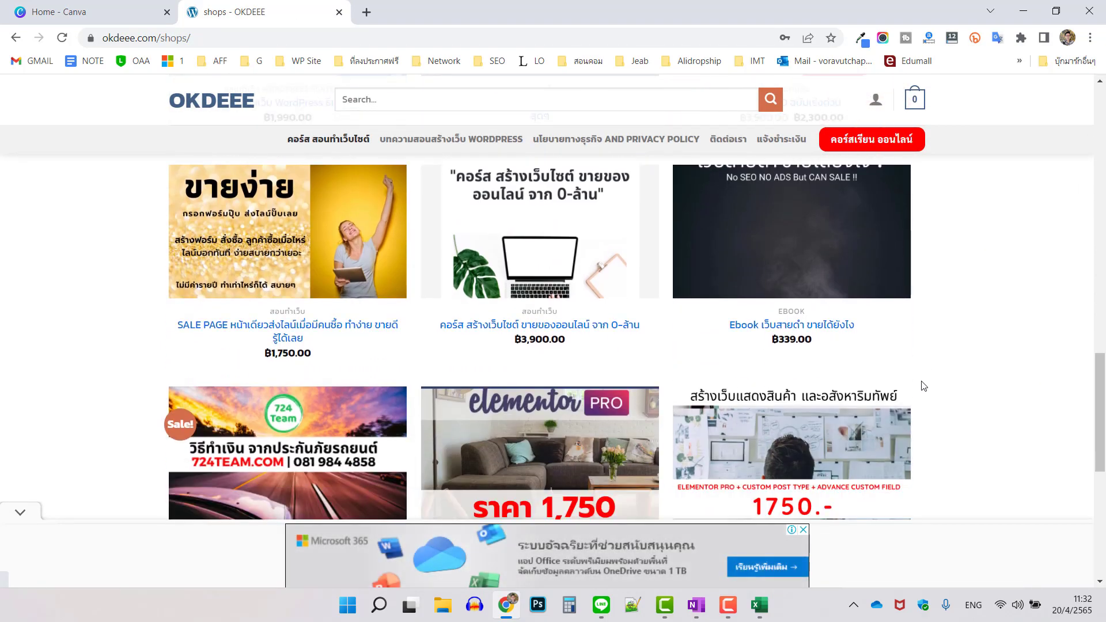
{"action": "left_click", "coordinate": [898, 277]}
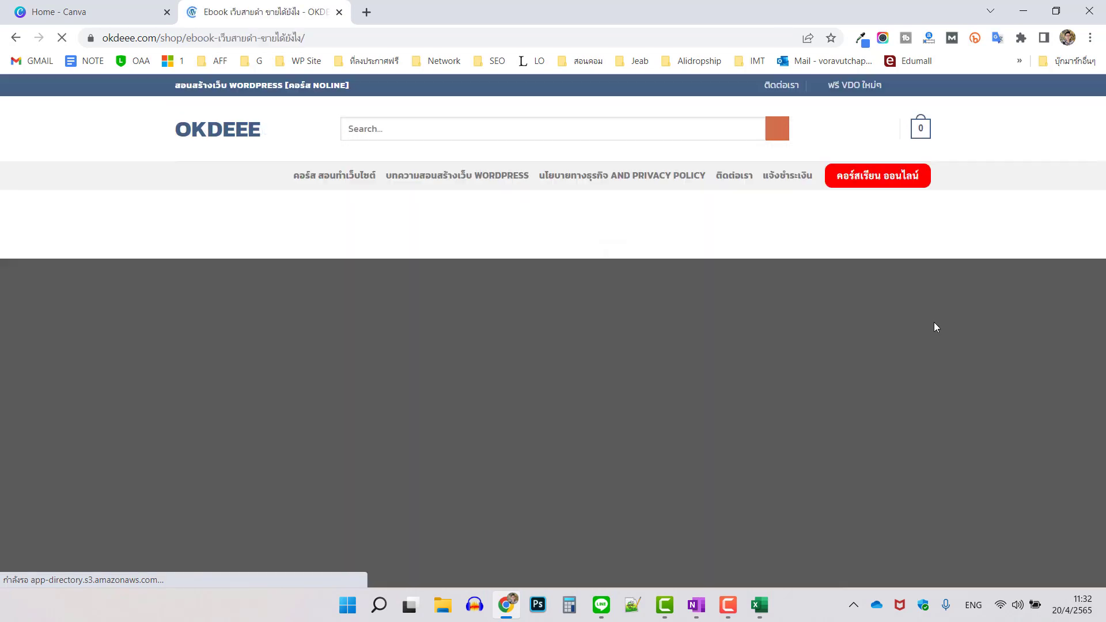
- Look over the ebook's product page from its cover and price down to the description
{"action": "scroll", "coordinate": [931, 328], "scroll_direction": "down", "scroll_amount": 4}
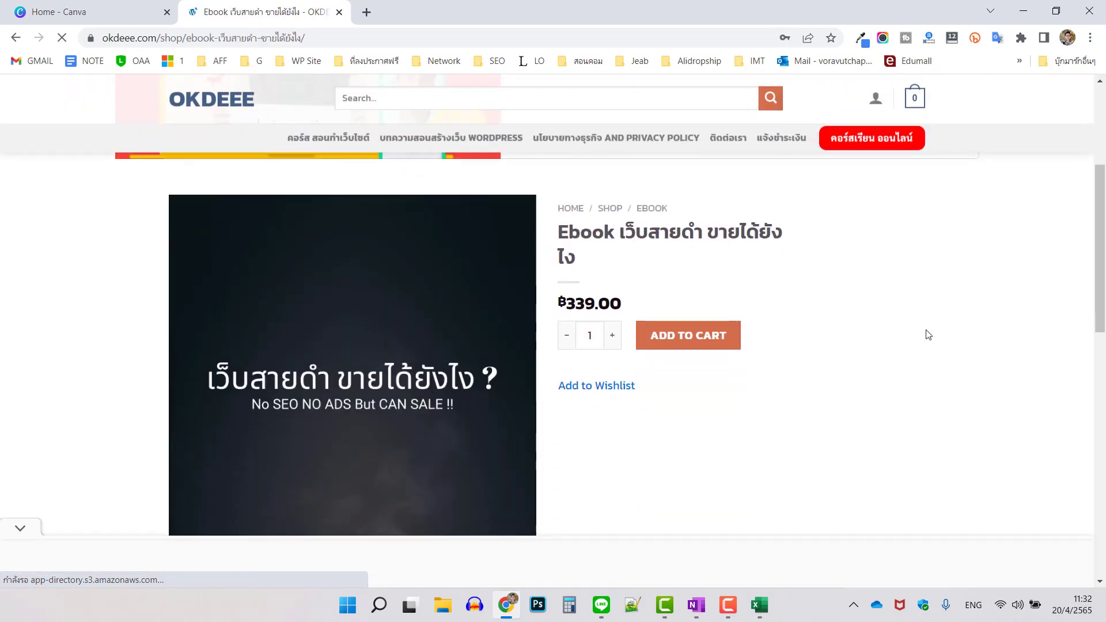
{"action": "scroll", "coordinate": [924, 334], "scroll_direction": "down", "scroll_amount": 1}
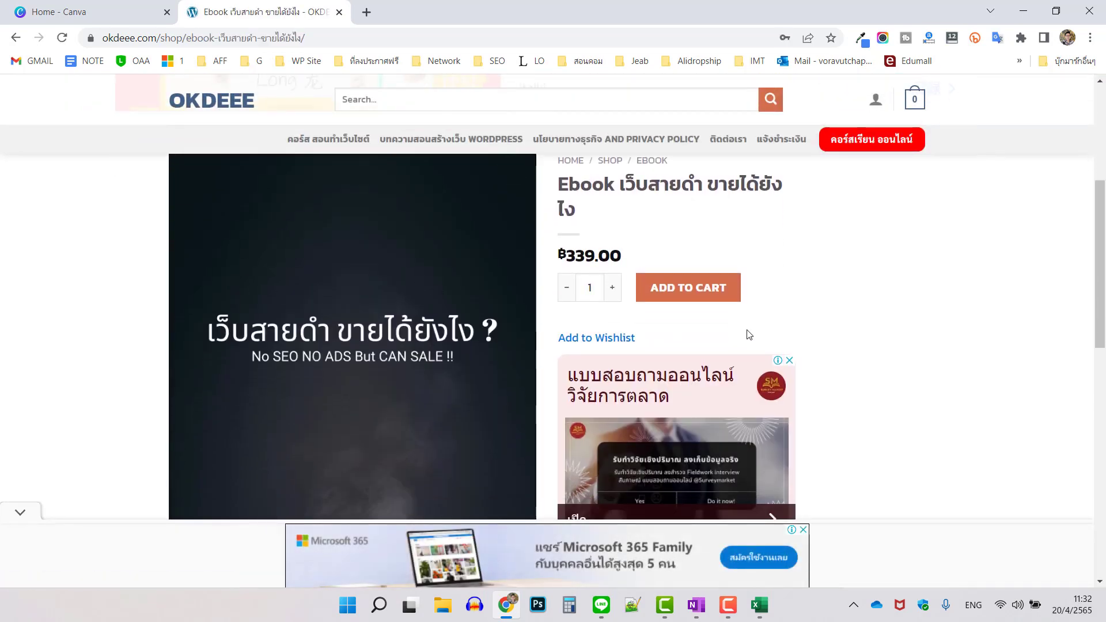
{"action": "scroll", "coordinate": [796, 232], "scroll_direction": "down", "scroll_amount": 3}
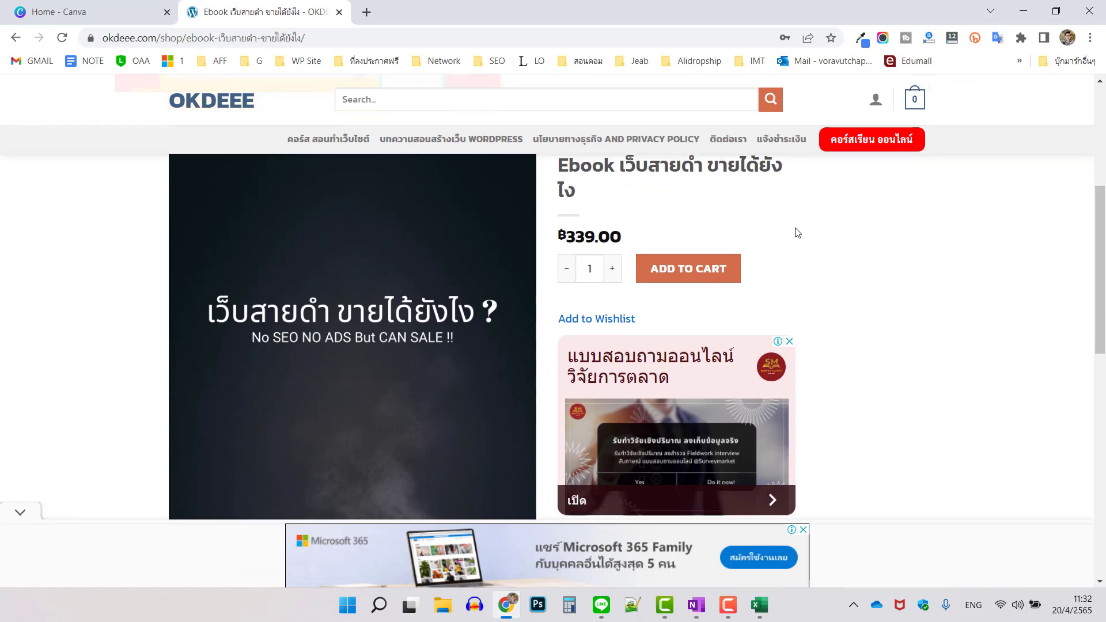
{"action": "scroll", "coordinate": [693, 259], "scroll_direction": "up", "scroll_amount": 2}
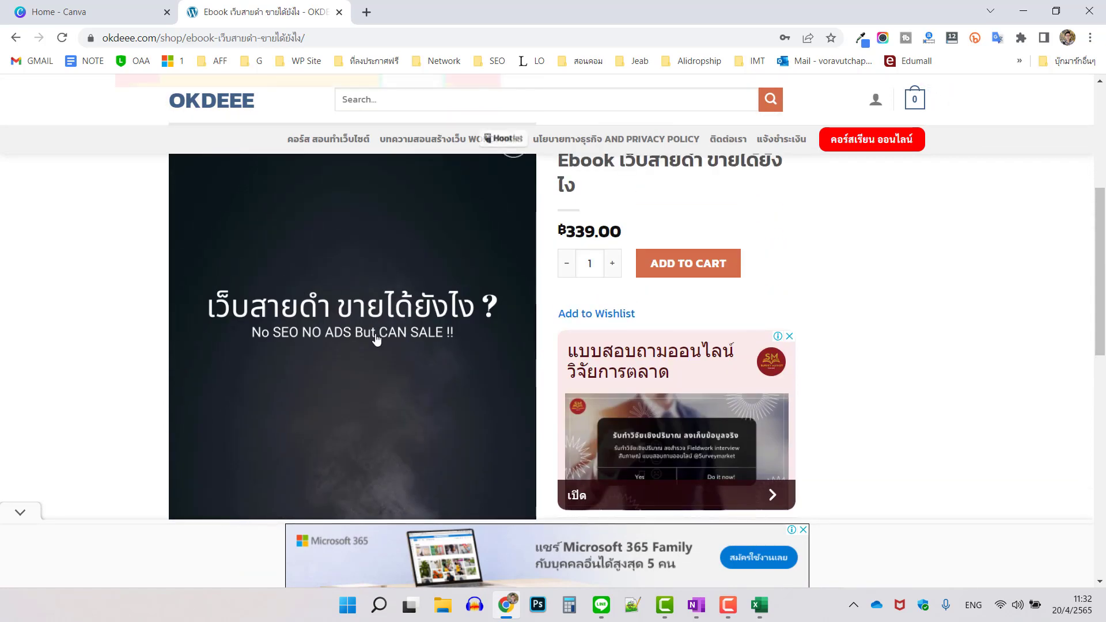
{"action": "scroll", "coordinate": [516, 320], "scroll_direction": "down", "scroll_amount": 3}
{"action": "scroll", "coordinate": [516, 319], "scroll_direction": "down", "scroll_amount": 7}
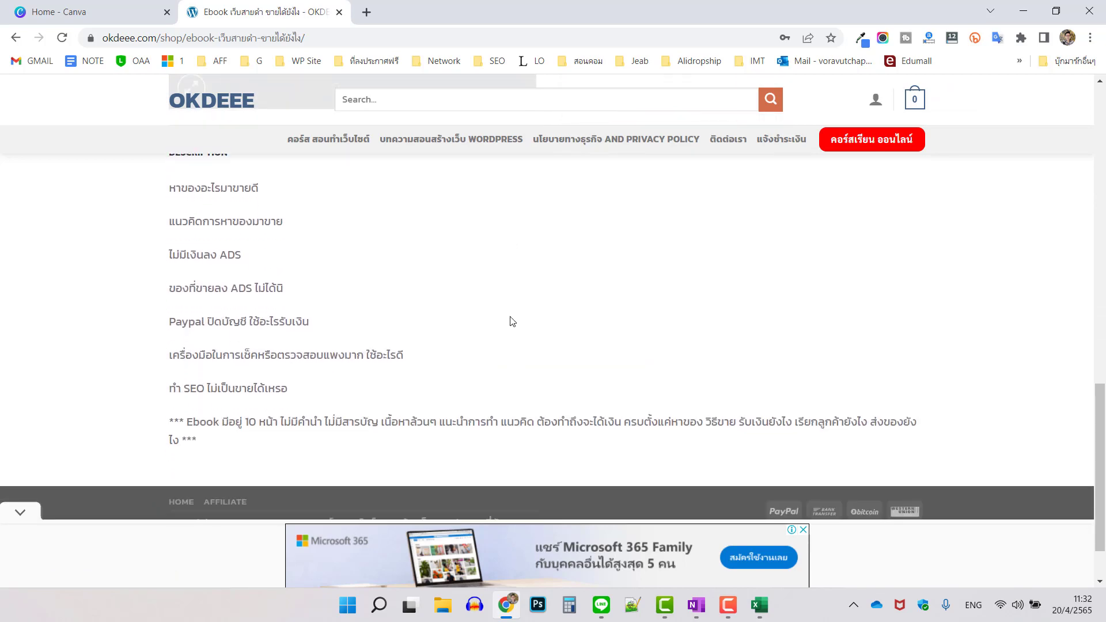
- Highlight the ebook description lines about products that cannot run ADS, receiving money without Paypal, and expensive checking tools, one after another
{"action": "left_click_drag", "start_coordinate": [316, 291], "coordinate": [168, 289]}
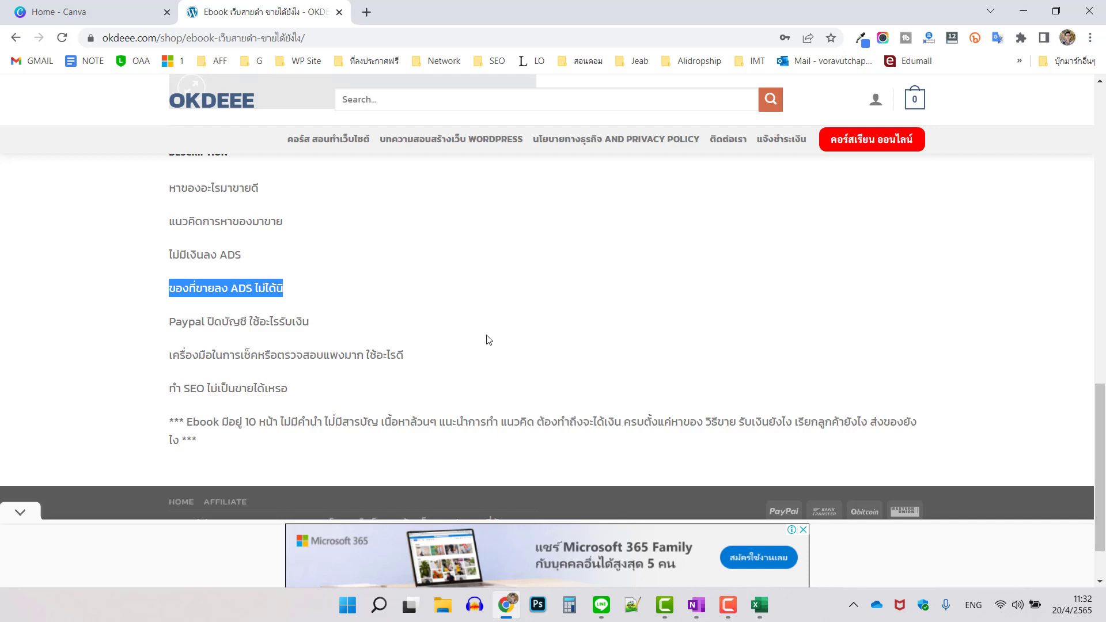
{"action": "left_click_drag", "start_coordinate": [188, 321], "coordinate": [329, 329]}
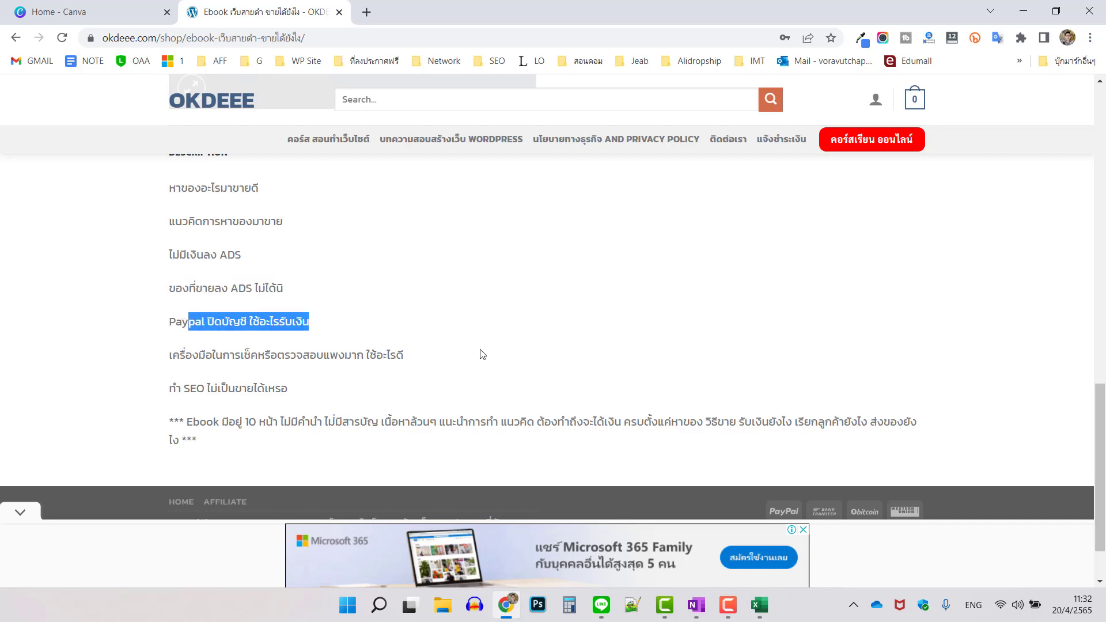
{"action": "left_click_drag", "start_coordinate": [406, 357], "coordinate": [169, 357]}
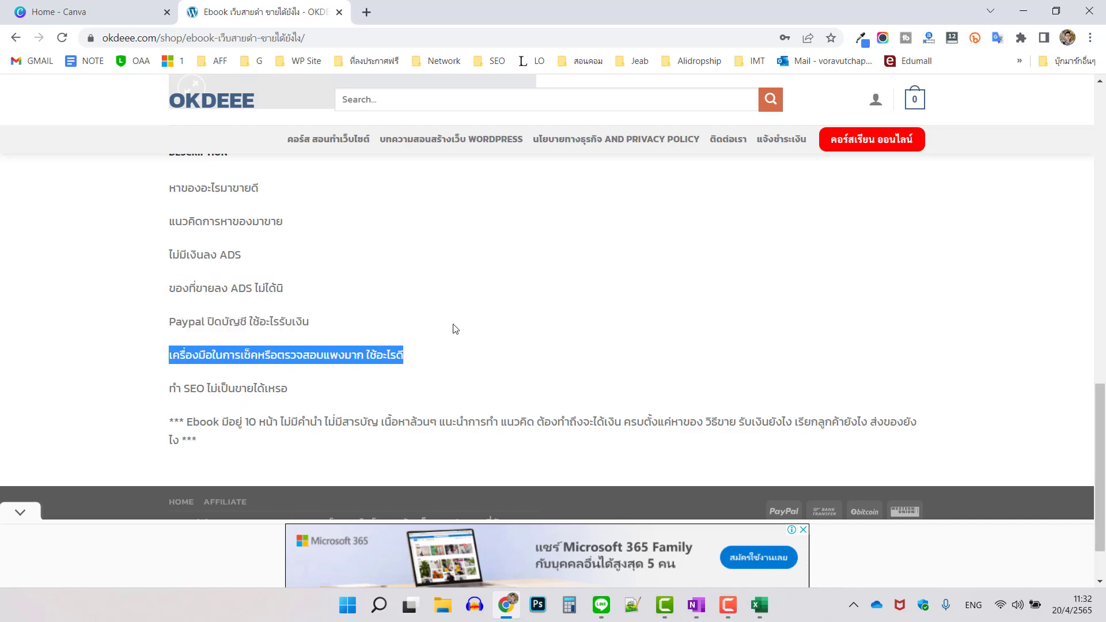
- Go back to the ebook's cover, title and price and review them
{"action": "scroll", "coordinate": [484, 318], "scroll_direction": "up", "scroll_amount": 10}
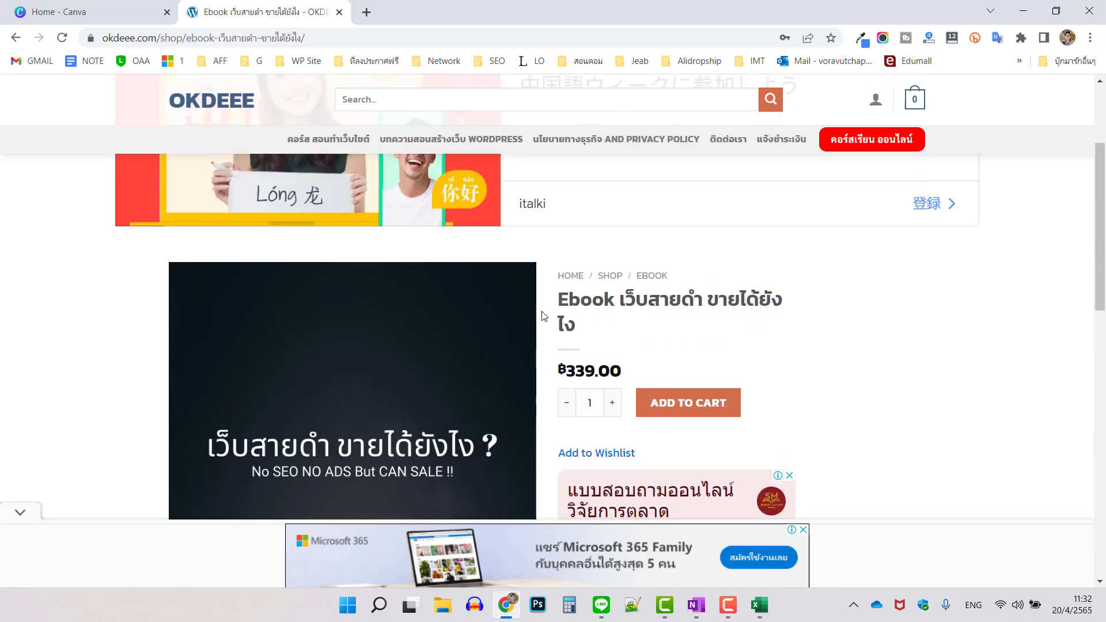
{"action": "scroll", "coordinate": [544, 312], "scroll_direction": "up", "scroll_amount": 2}
{"action": "scroll", "coordinate": [548, 308], "scroll_direction": "down", "scroll_amount": 4}
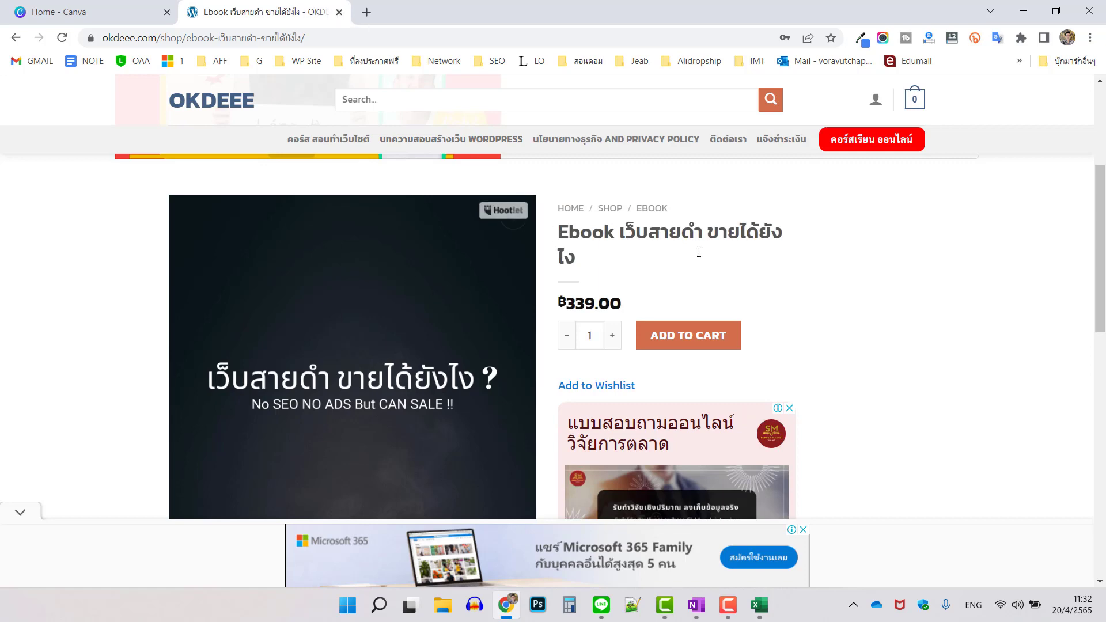
{"action": "scroll", "coordinate": [758, 282], "scroll_direction": "down", "scroll_amount": 1}
{"action": "scroll", "coordinate": [631, 265], "scroll_direction": "up", "scroll_amount": 1}
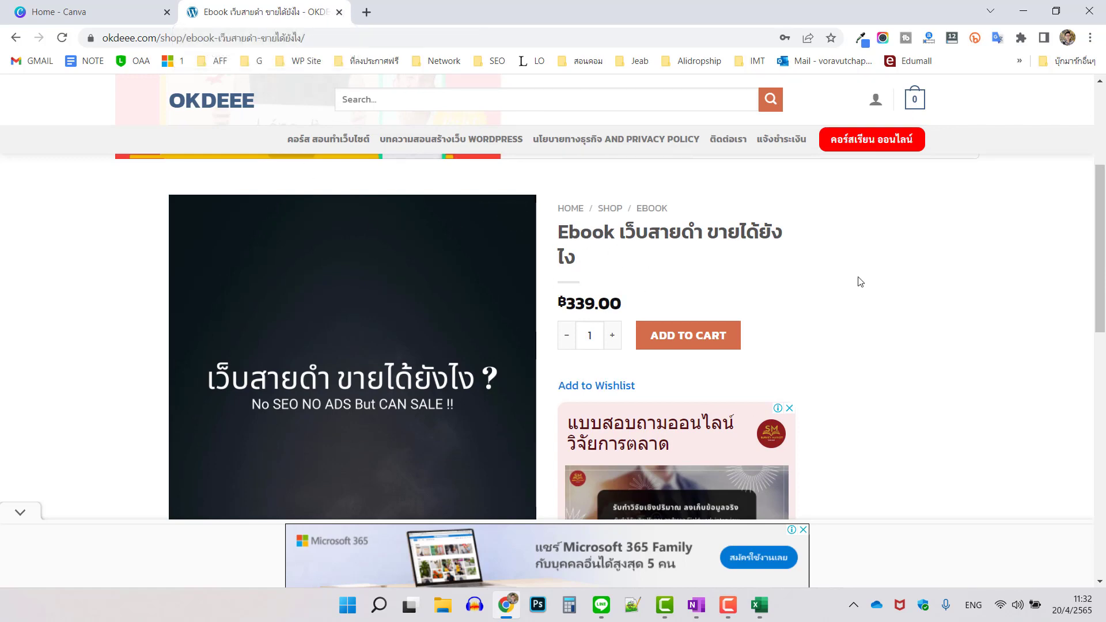
- Switch to the Excel workbook and look through the marketplace sheet's transactions, marking the website payment types in B47:B49
{"action": "left_click", "coordinate": [1023, 14]}
{"action": "left_click", "coordinate": [353, 378]}
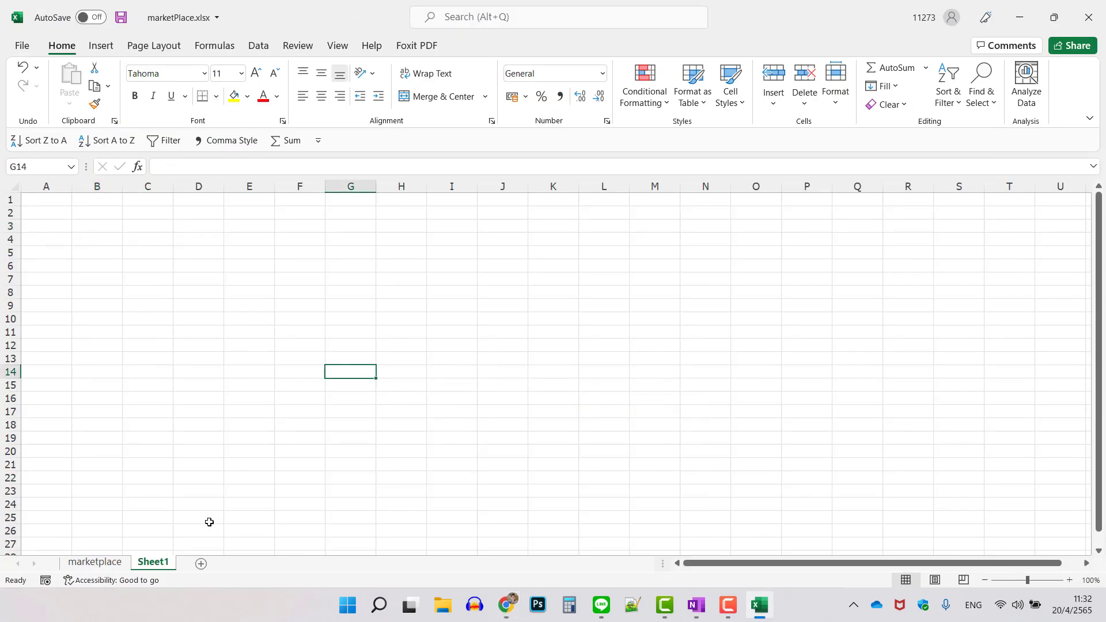
{"action": "left_click", "coordinate": [106, 563]}
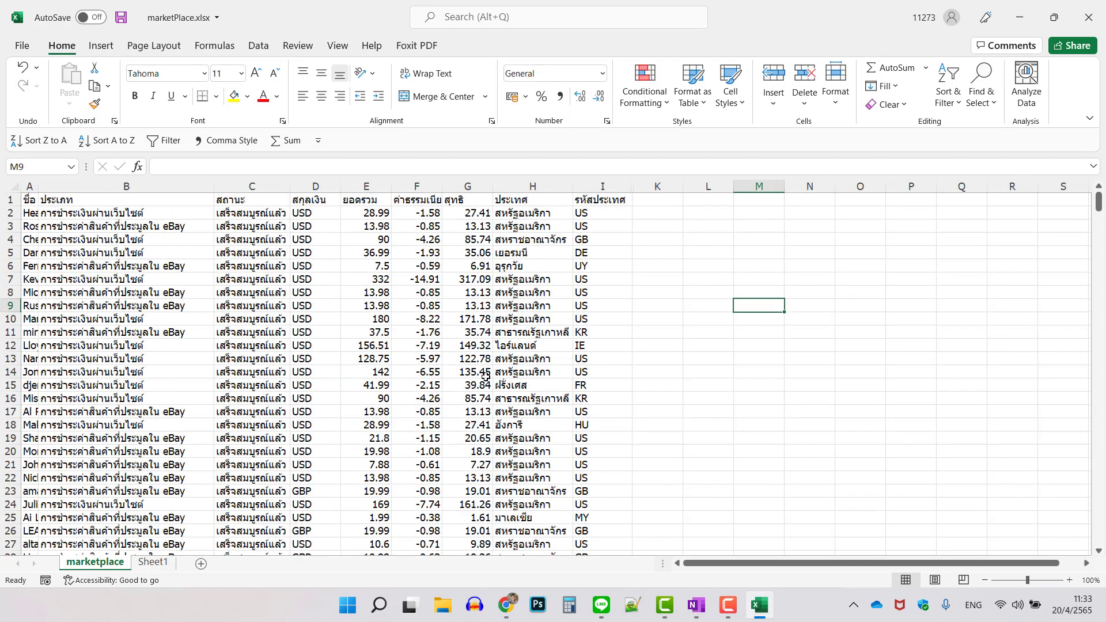
{"action": "scroll", "coordinate": [485, 376], "scroll_direction": "down", "scroll_amount": 11}
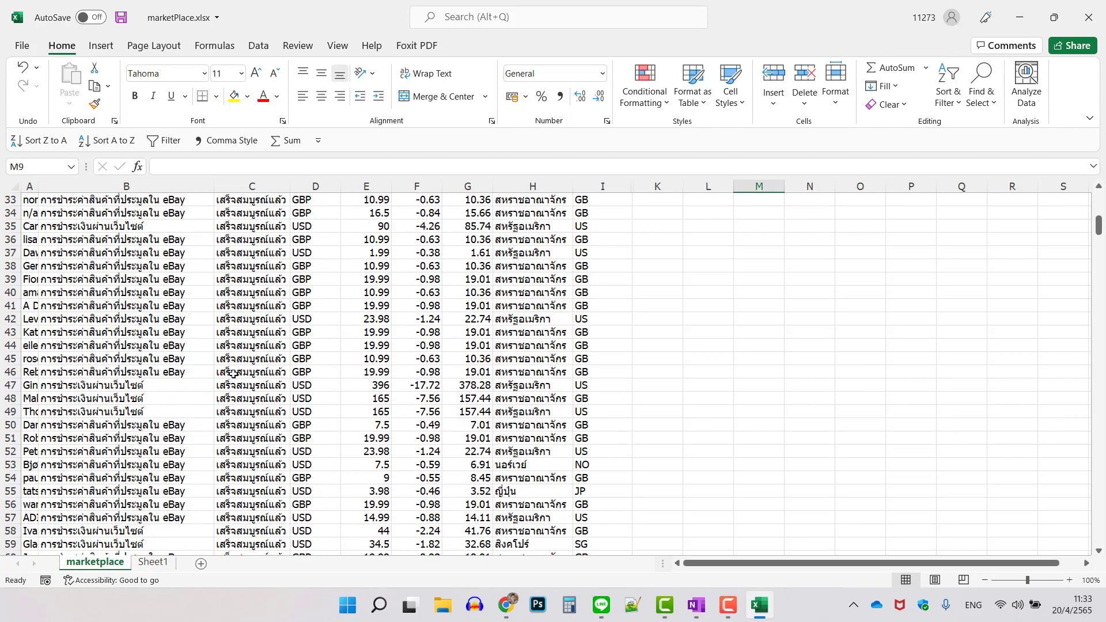
{"action": "scroll", "coordinate": [171, 363], "scroll_direction": "down", "scroll_amount": 1}
{"action": "left_click_drag", "start_coordinate": [153, 333], "coordinate": [151, 360]}
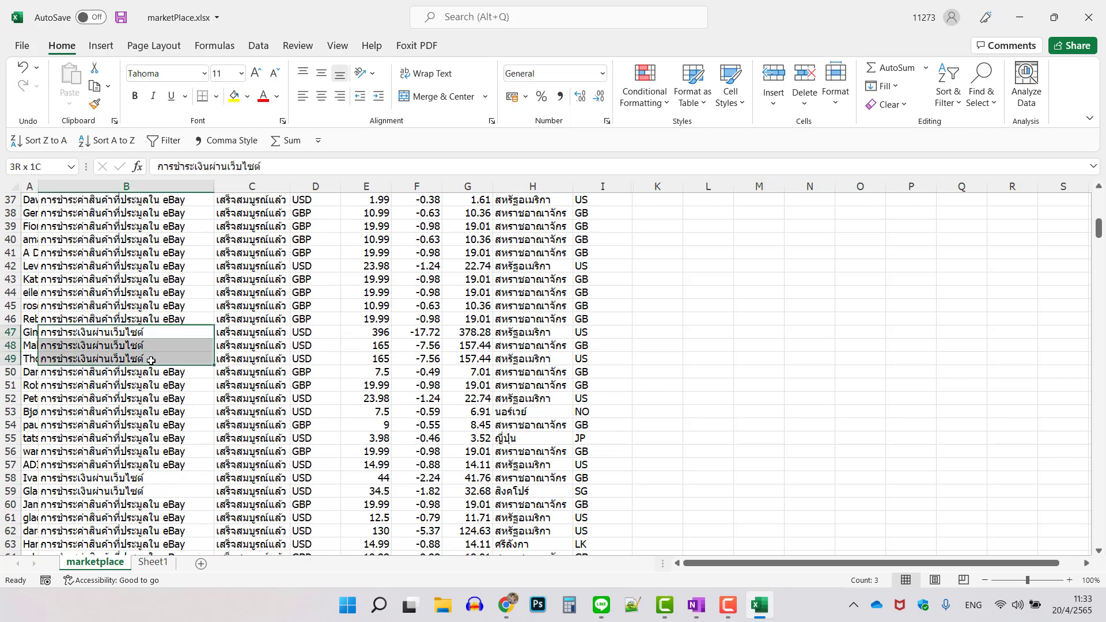
{"action": "left_click", "coordinate": [709, 382]}
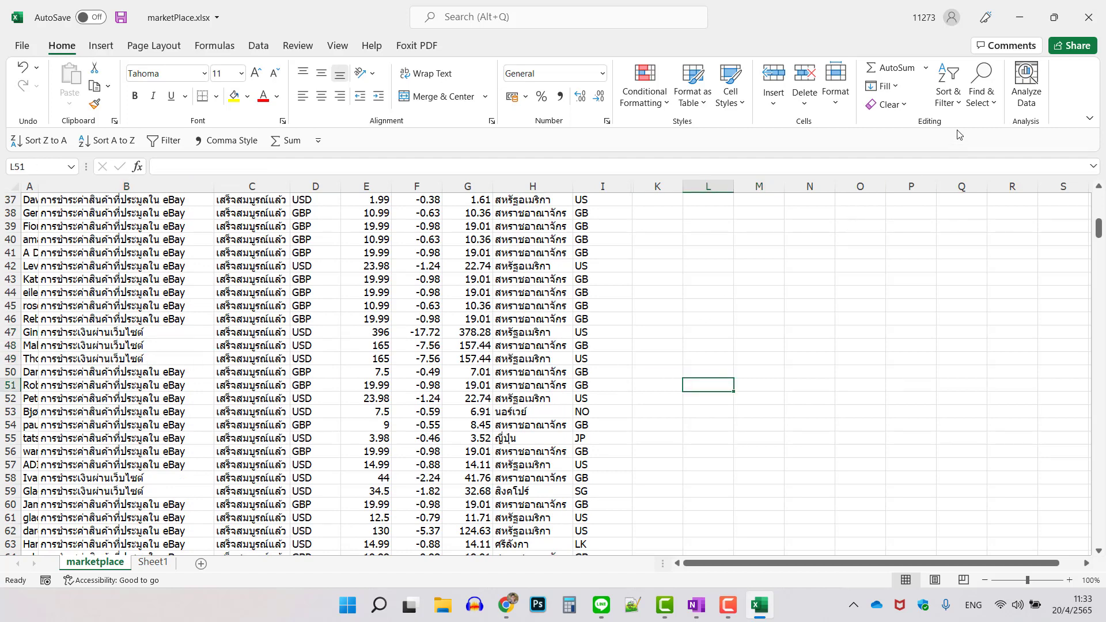
- Switch to Chrome, close the Canva tab, and browse the courses on the OKDEEE shop page
{"action": "left_click", "coordinate": [1018, 20]}
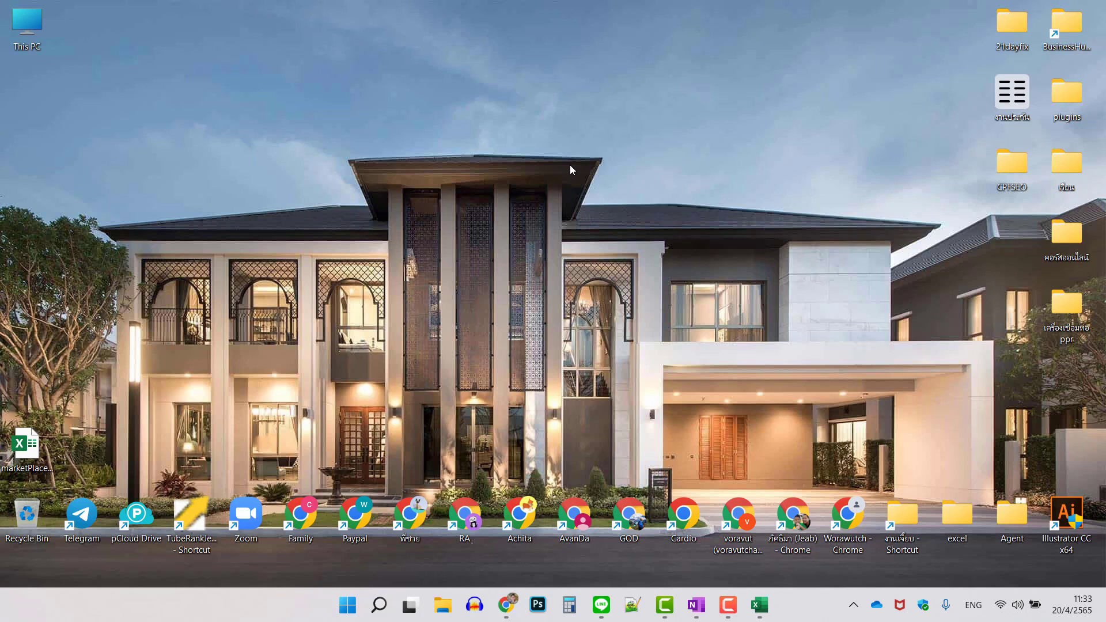
{"action": "left_click", "coordinate": [517, 603]}
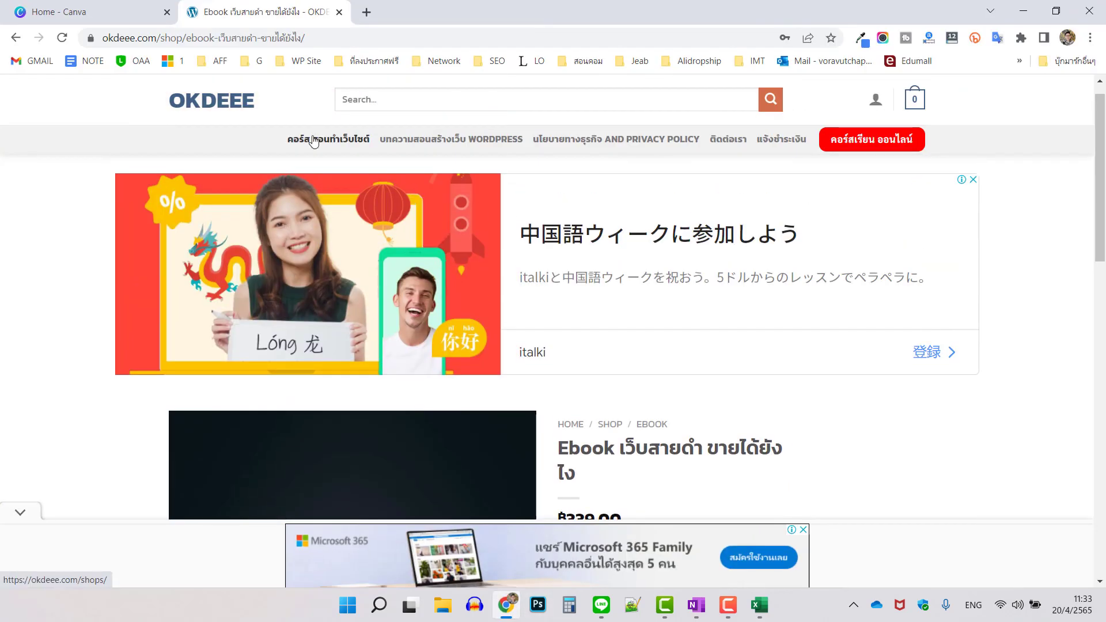
{"action": "left_click", "coordinate": [328, 139]}
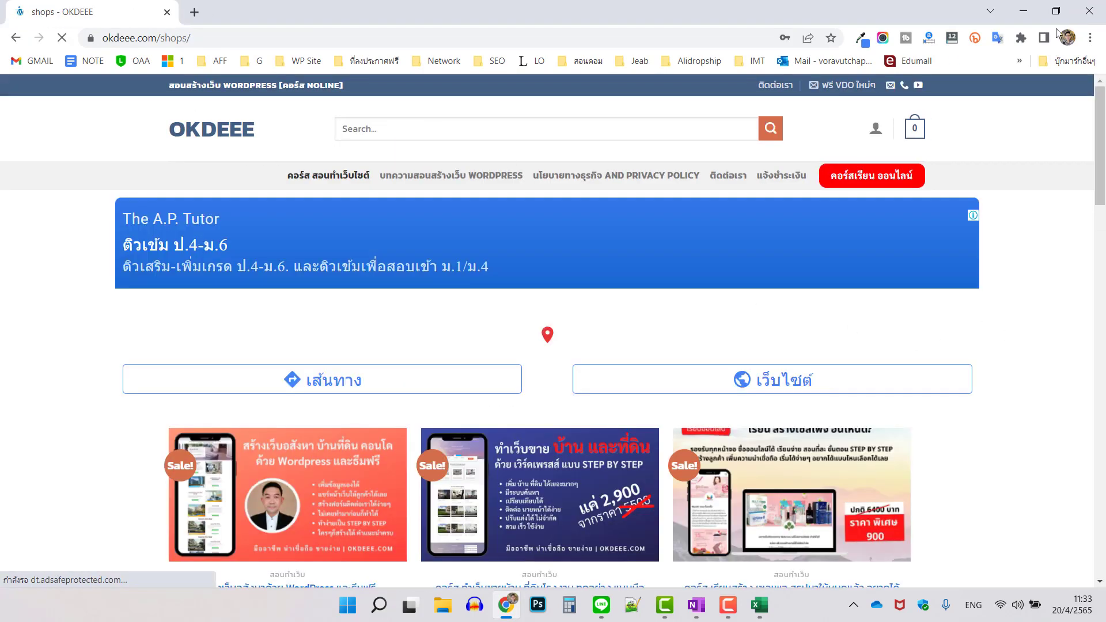
{"action": "left_click", "coordinate": [736, 368]}
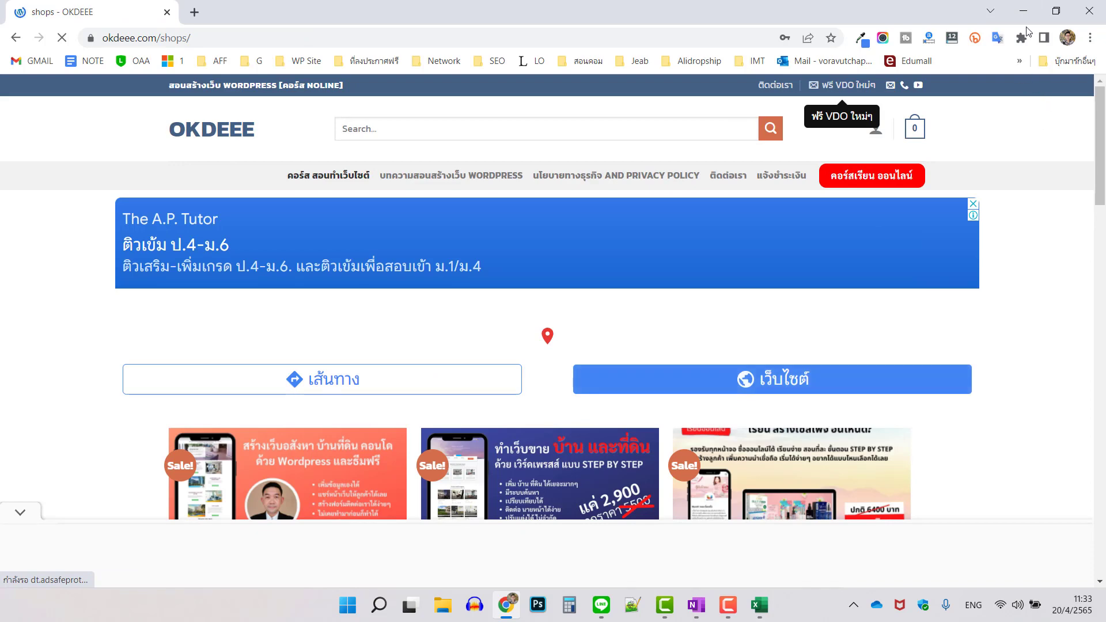
{"action": "scroll", "coordinate": [1058, 275], "scroll_direction": "down", "scroll_amount": 6}
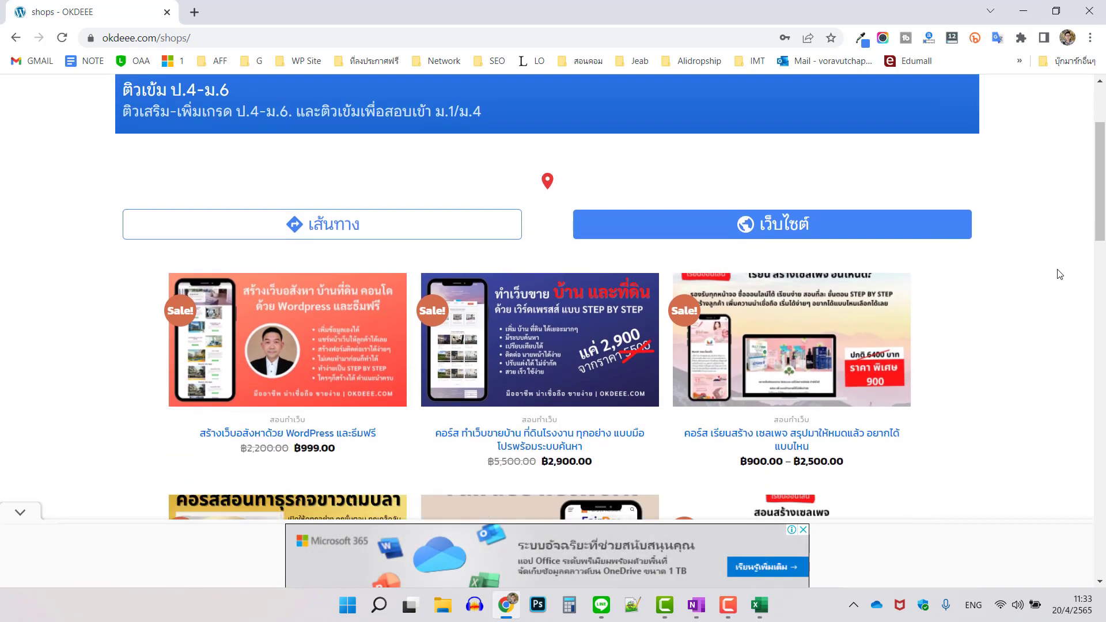
{"action": "scroll", "coordinate": [1058, 289], "scroll_direction": "down", "scroll_amount": 2}
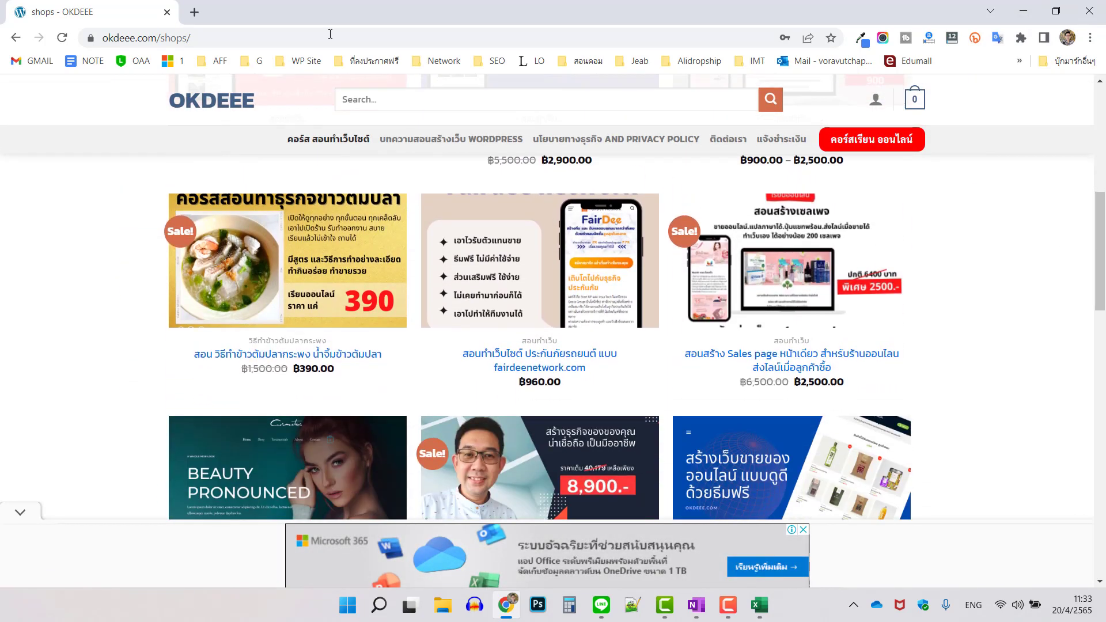
- Reload the OKDEEE shop page, then open the site's home page and look over its course introduction
{"action": "left_click", "coordinate": [332, 142]}
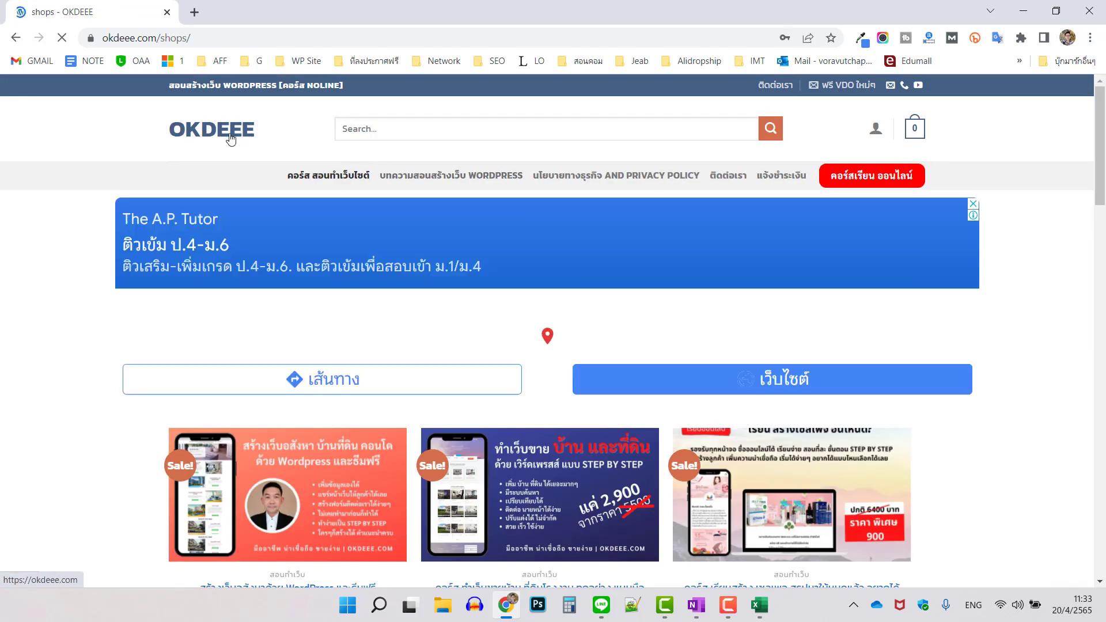
{"action": "left_click", "coordinate": [229, 135]}
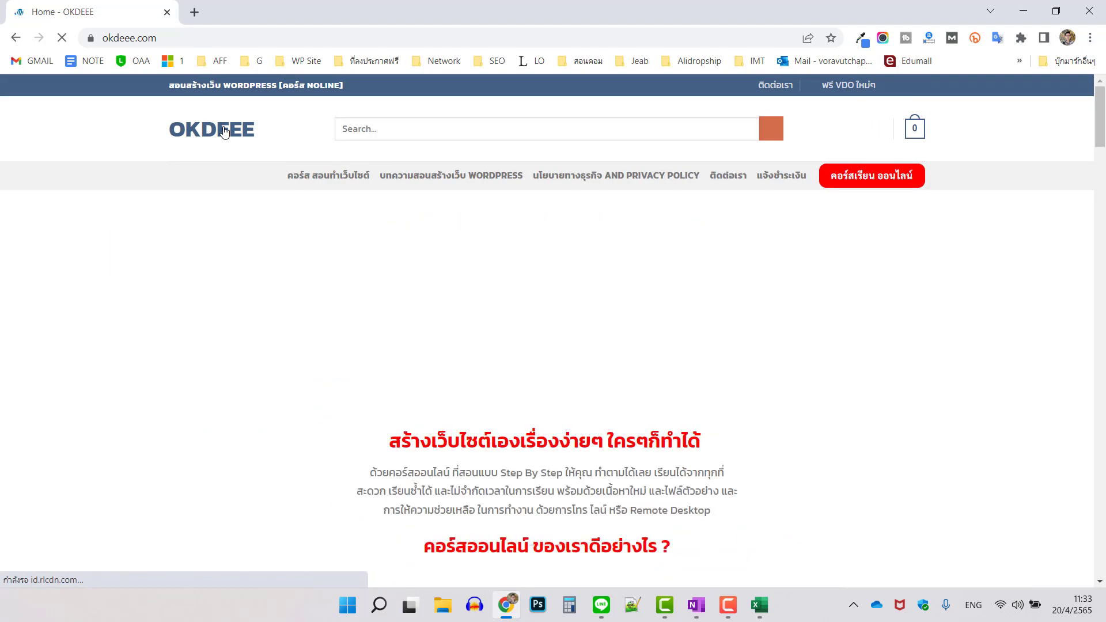
{"action": "scroll", "coordinate": [1013, 357], "scroll_direction": "down", "scroll_amount": 2}
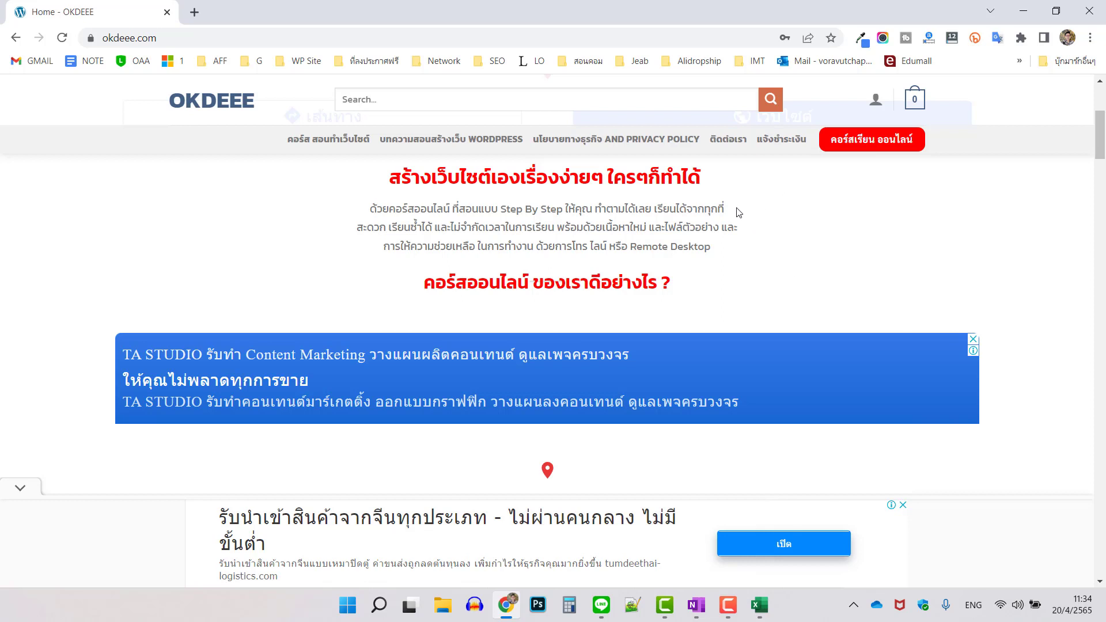
{"action": "scroll", "coordinate": [839, 227], "scroll_direction": "up", "scroll_amount": 5}
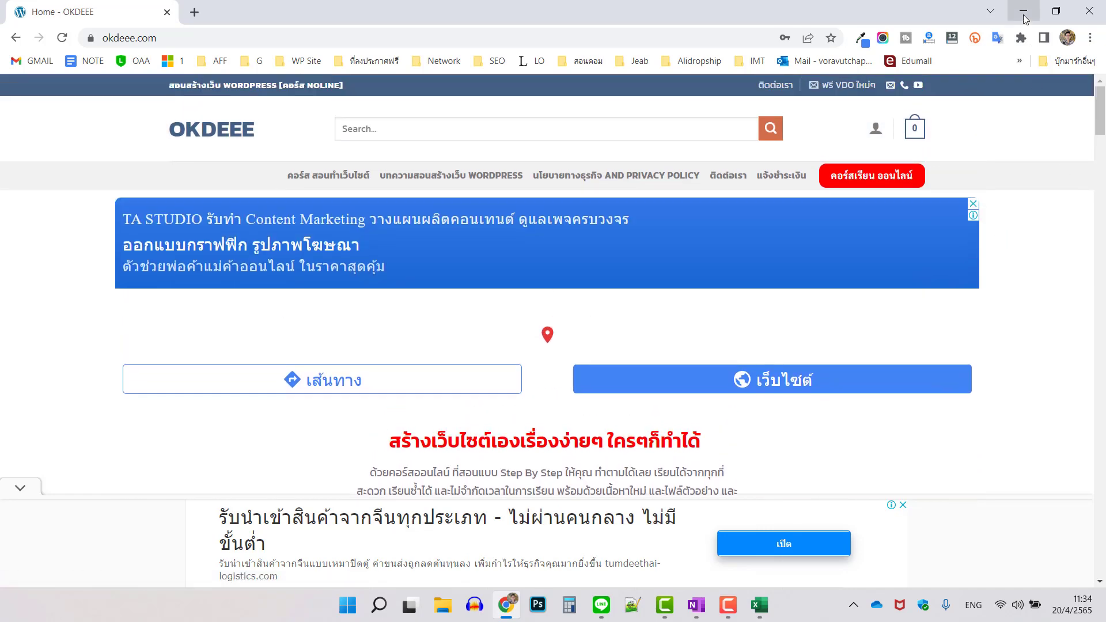
- Open the OKDEEE owner's YouTube channel in a new browser tab by entering its youtube.com address
{"action": "left_click", "coordinate": [1025, 11]}
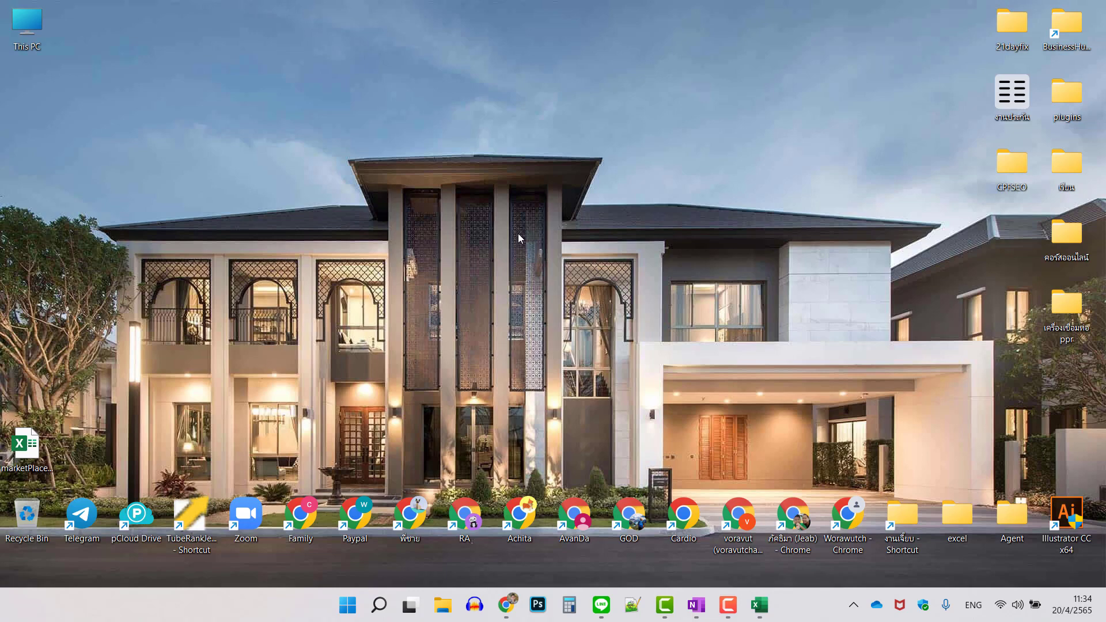
{"action": "left_click", "coordinate": [506, 604]}
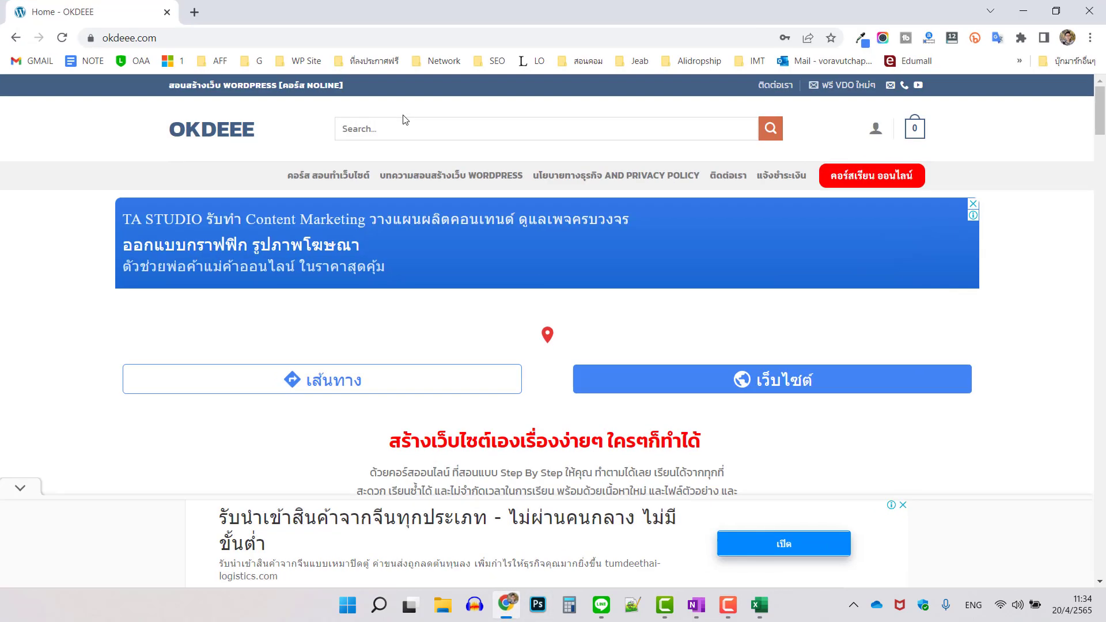
{"action": "left_click", "coordinate": [194, 13]}
{"action": "left_click", "coordinate": [198, 33]}
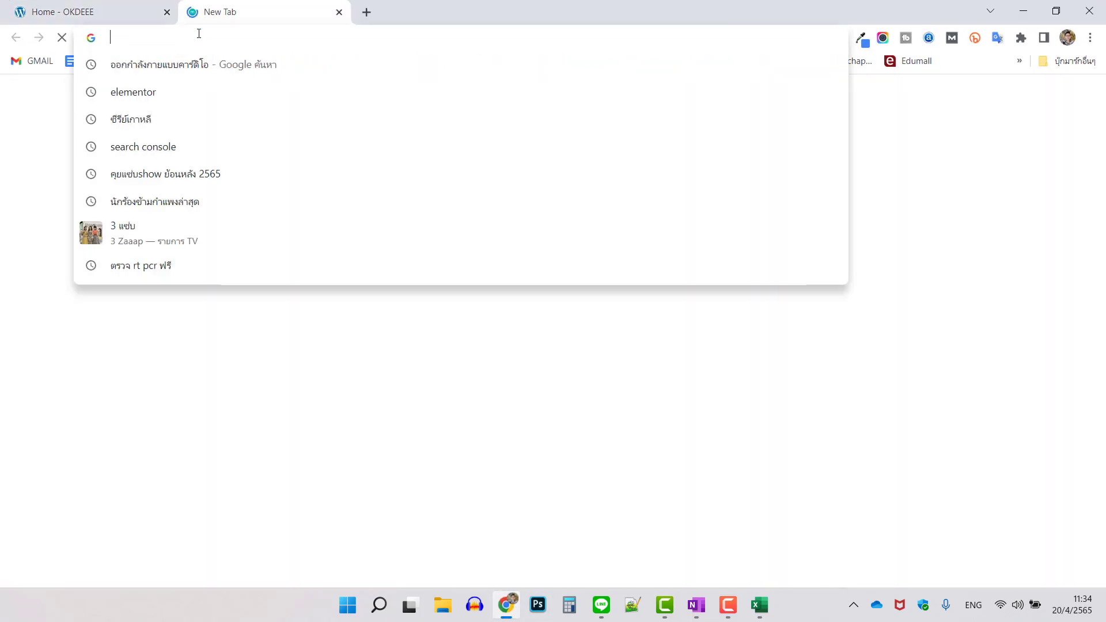
{"action": "type", "text": "youtube."}
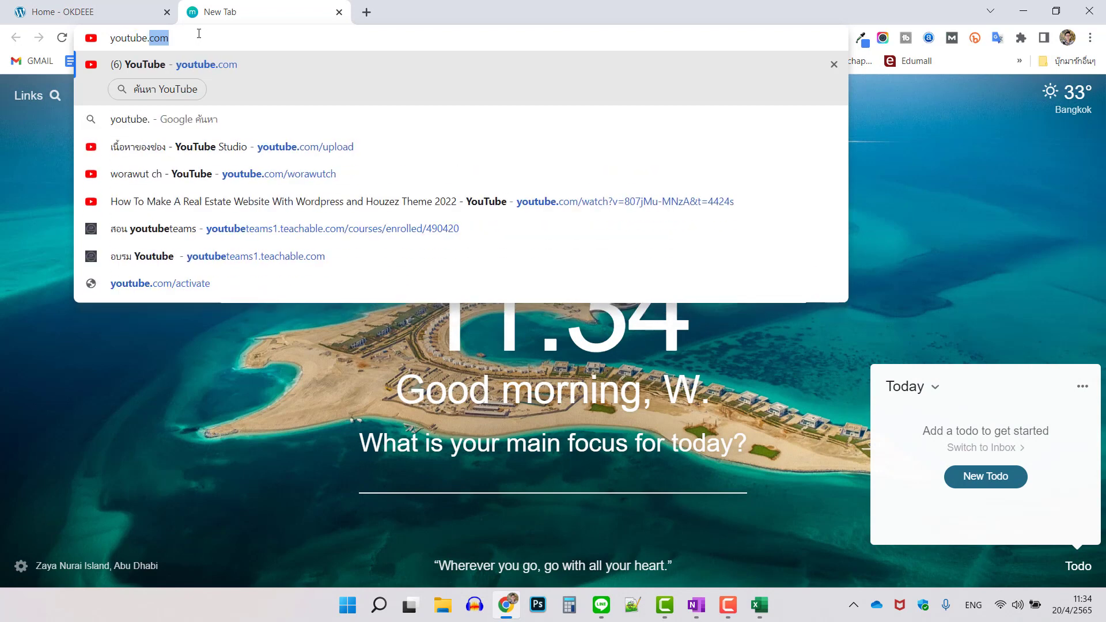
{"action": "type", "text": "com/"}
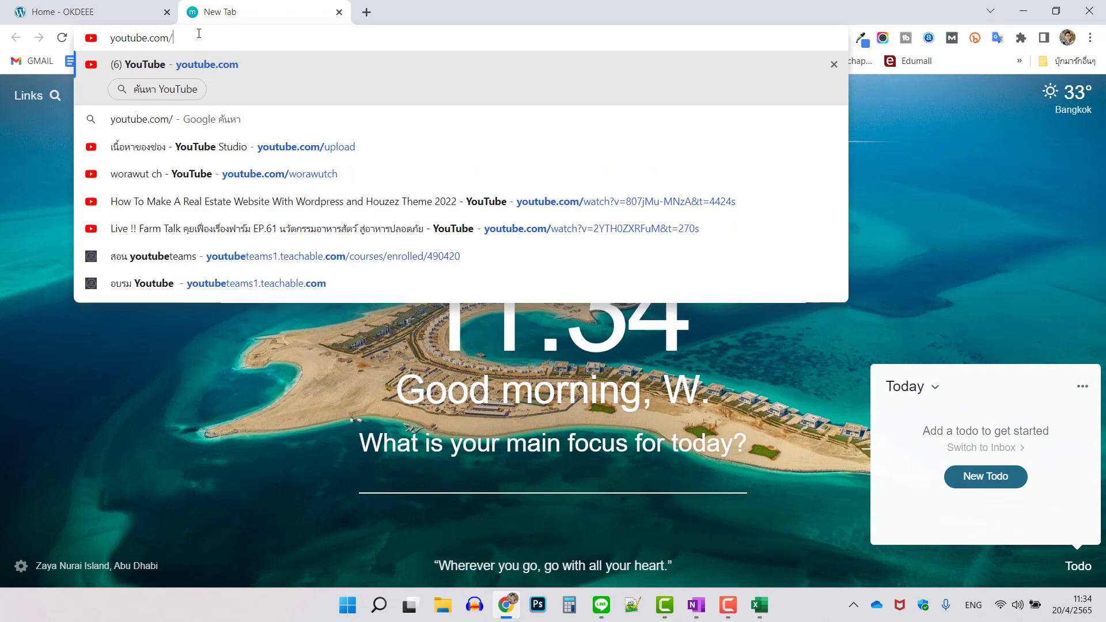
{"action": "type", "text": "worawutch"}
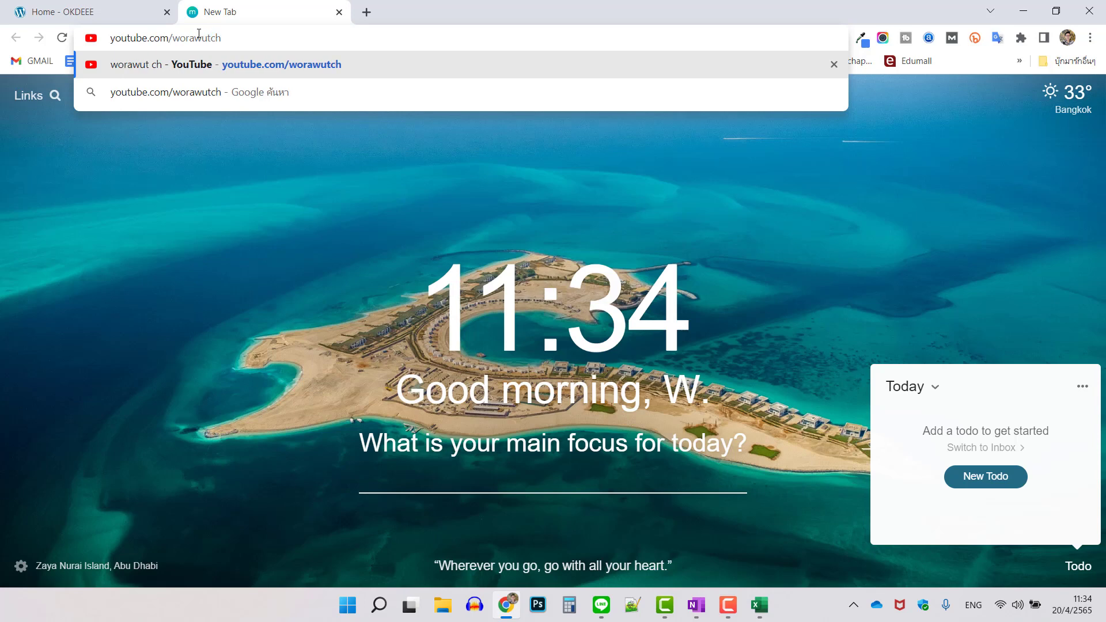
{"action": "key", "text": "Return"}
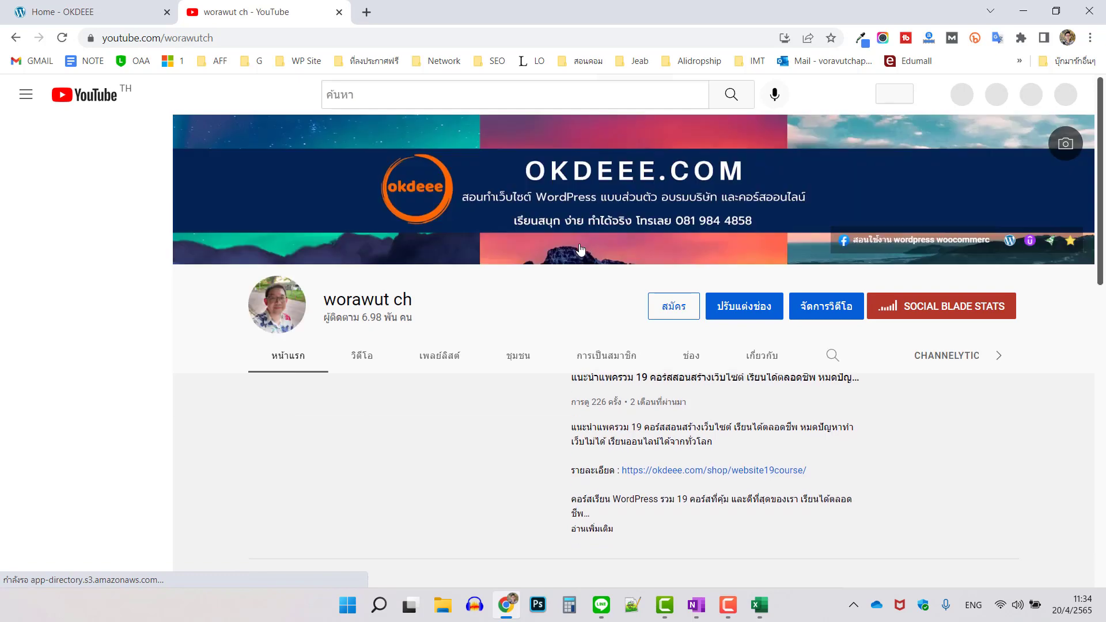
- Look through the playlists created and saved on the YouTube channel
{"action": "left_click", "coordinate": [443, 312]}
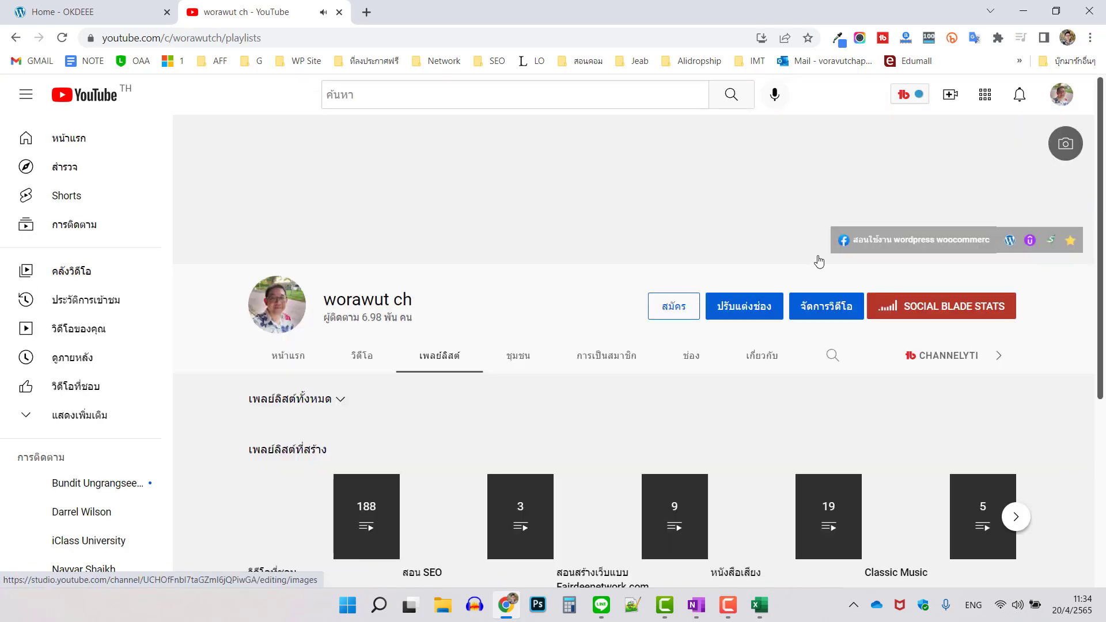
{"action": "scroll", "coordinate": [707, 349], "scroll_direction": "down", "scroll_amount": 2}
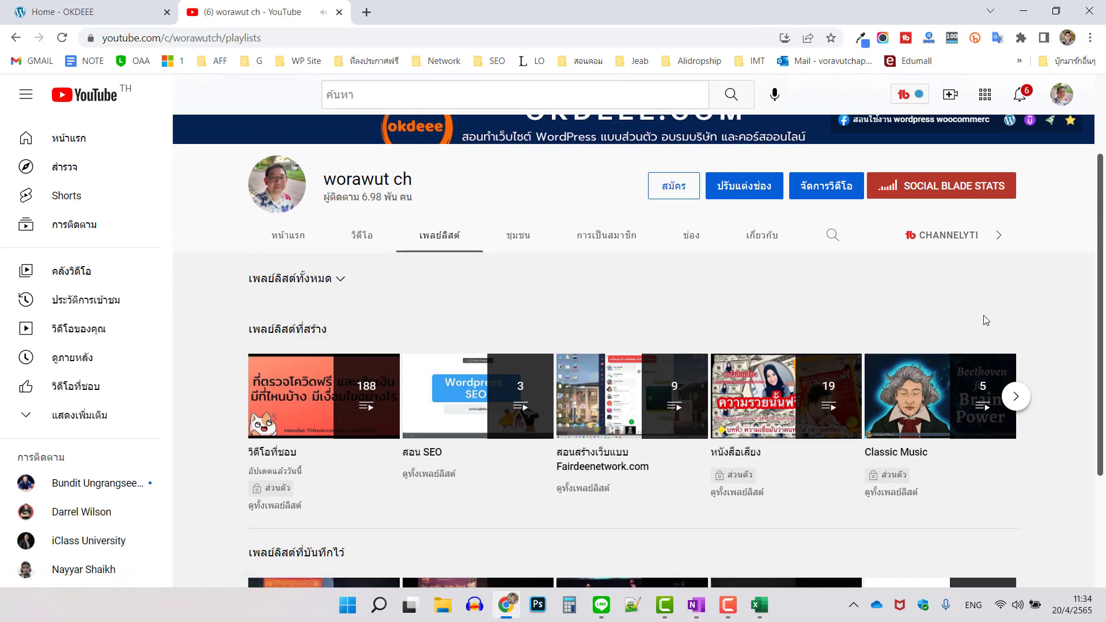
{"action": "scroll", "coordinate": [983, 319], "scroll_direction": "down", "scroll_amount": 3}
{"action": "scroll", "coordinate": [420, 306], "scroll_direction": "up", "scroll_amount": 5}
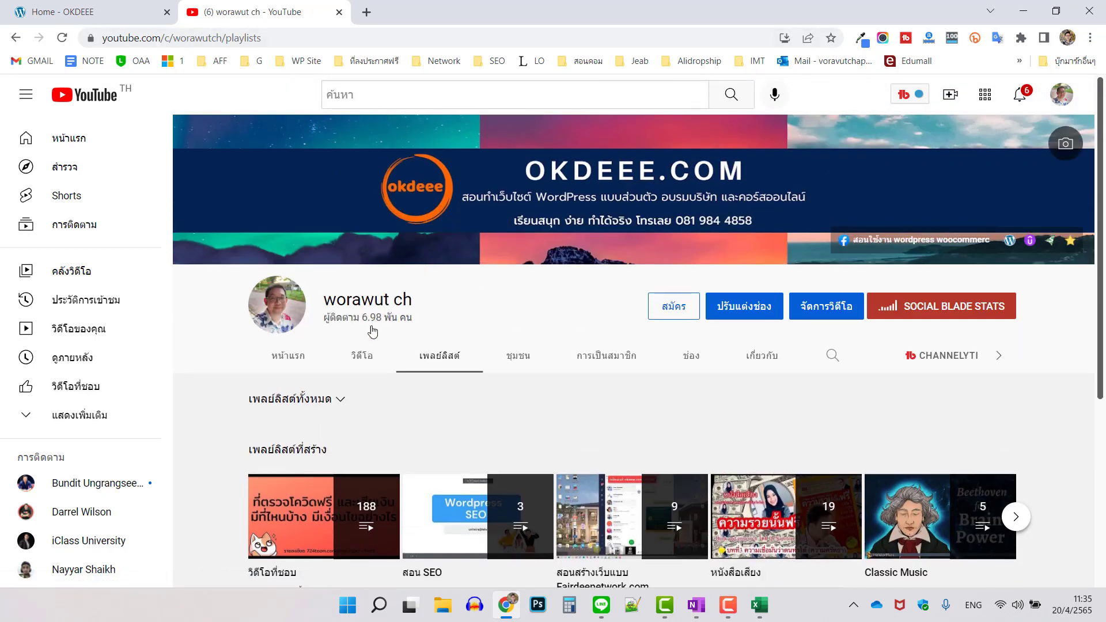
- Show the channel's uploaded videos and browse through the list
{"action": "left_click", "coordinate": [365, 362]}
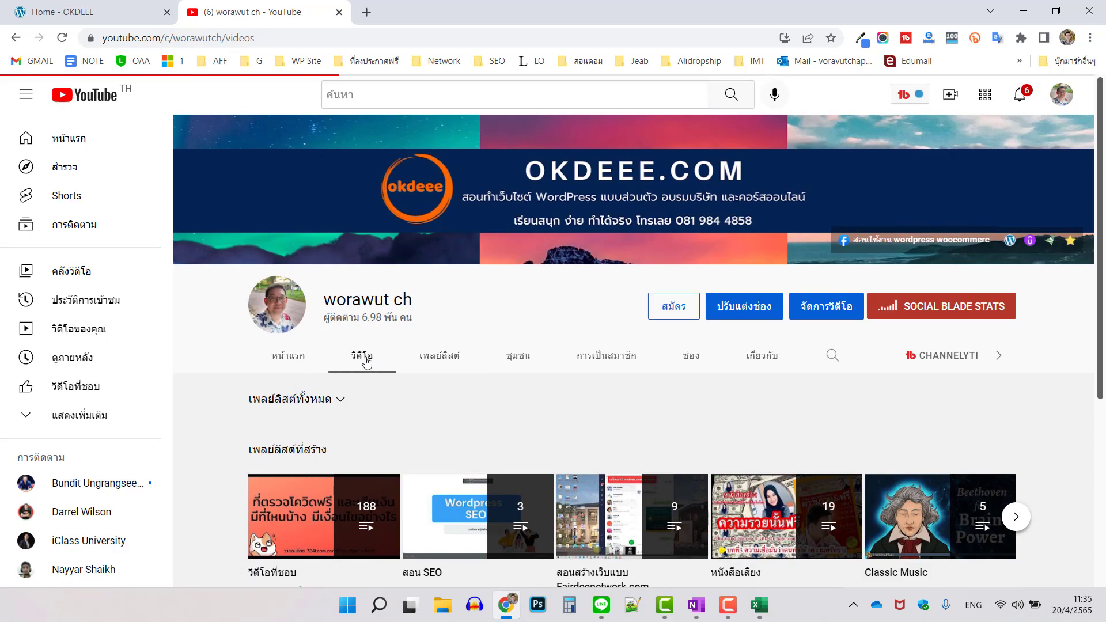
{"action": "scroll", "coordinate": [661, 423], "scroll_direction": "down", "scroll_amount": 10}
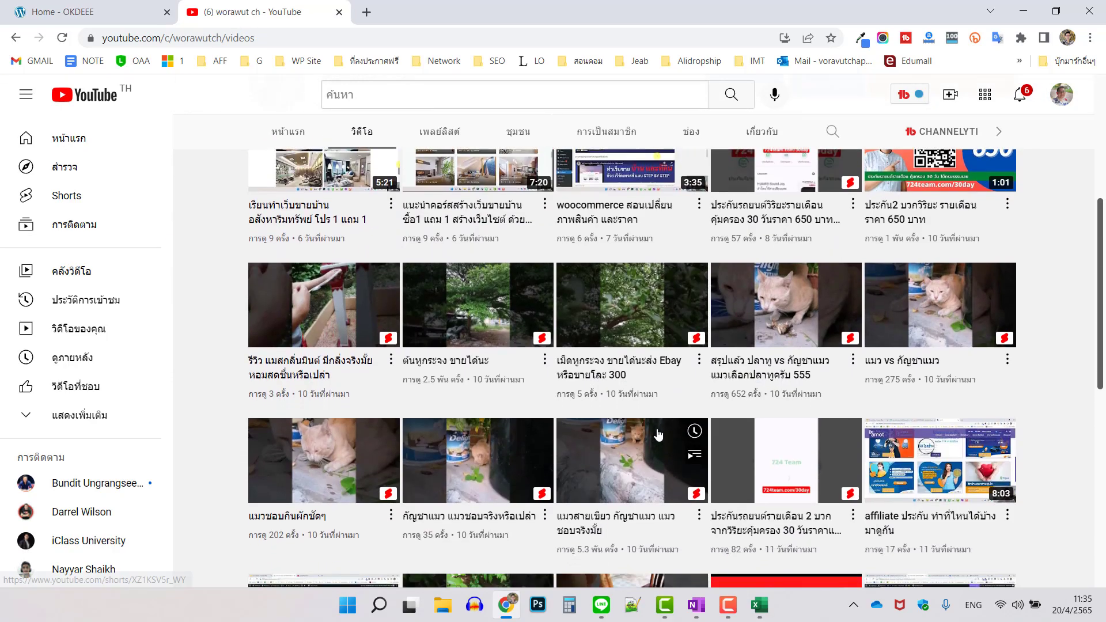
{"action": "scroll", "coordinate": [658, 435], "scroll_direction": "down", "scroll_amount": 4}
{"action": "scroll", "coordinate": [633, 415], "scroll_direction": "up", "scroll_amount": 15}
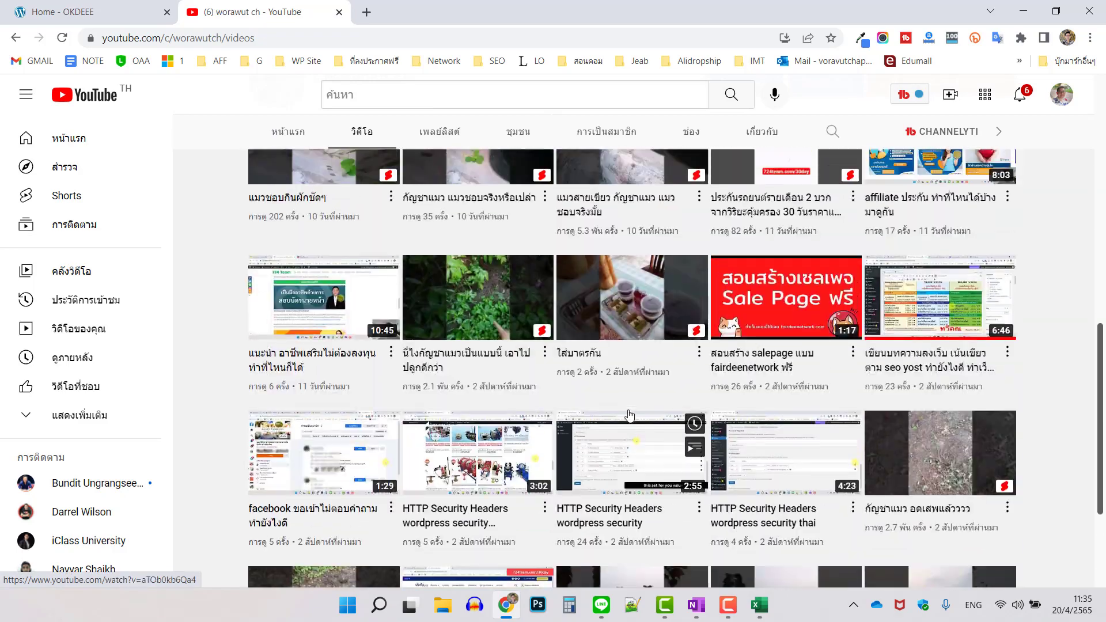
{"action": "scroll", "coordinate": [617, 397], "scroll_direction": "up", "scroll_amount": 3}
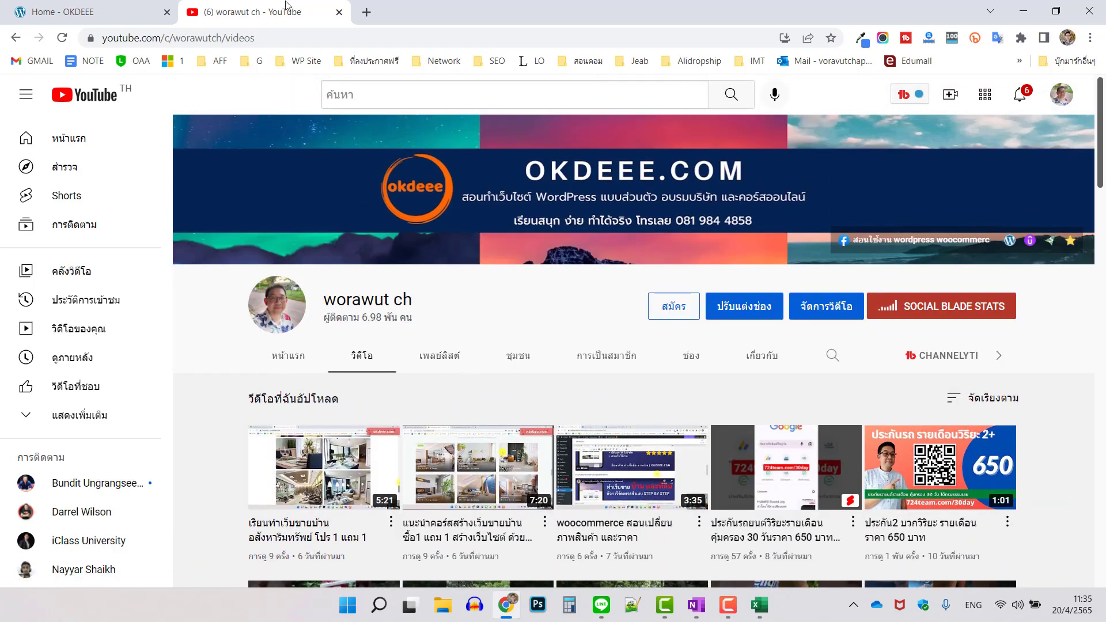
- Look over the channel's home page with its recommended channels, members-only videos and uploads, and close the YouTube tab
{"action": "left_click", "coordinate": [290, 359]}
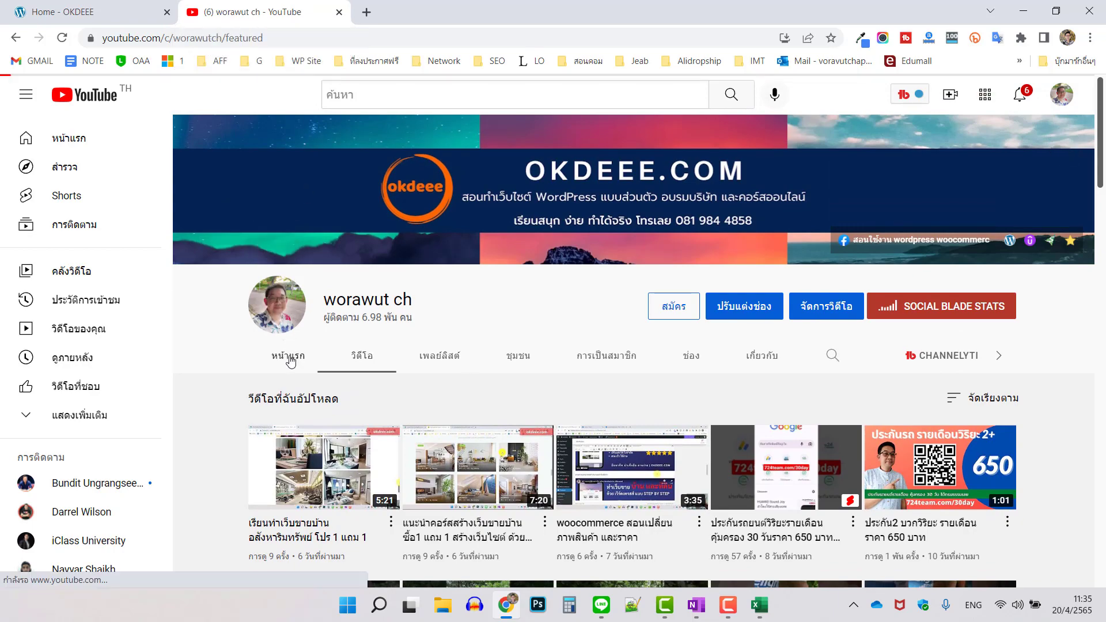
{"action": "scroll", "coordinate": [990, 396], "scroll_direction": "down", "scroll_amount": 3}
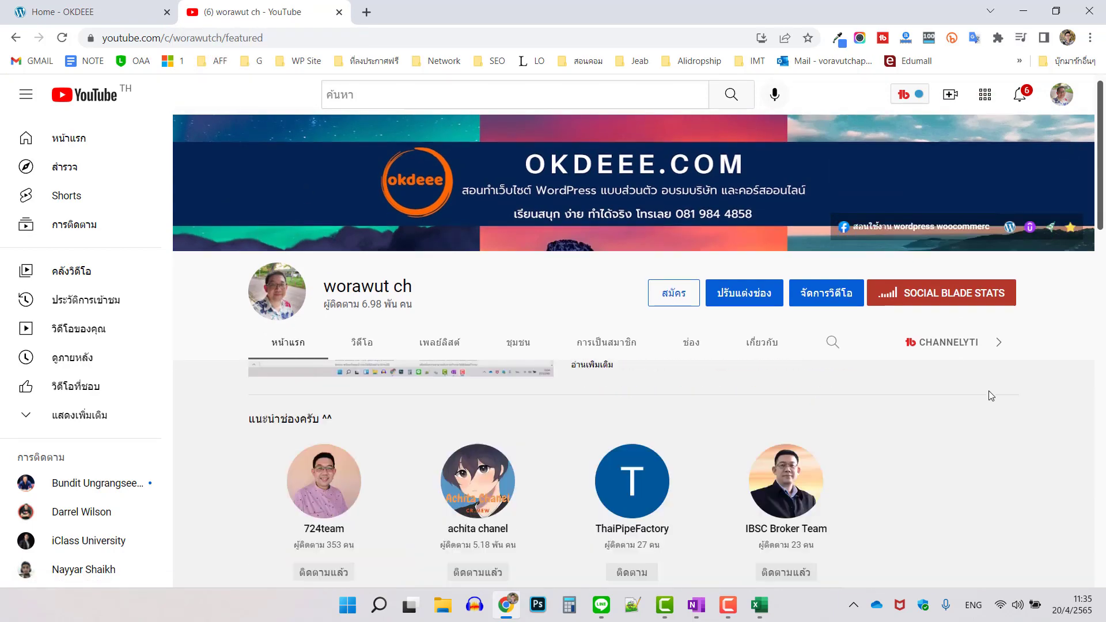
{"action": "scroll", "coordinate": [981, 388], "scroll_direction": "down", "scroll_amount": 8}
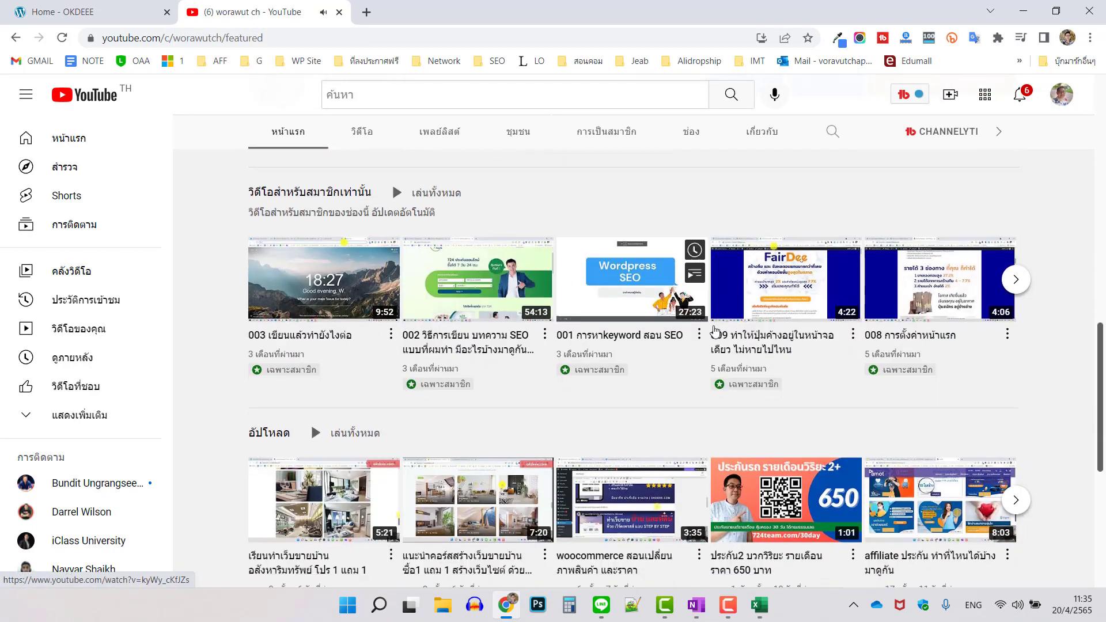
{"action": "scroll", "coordinate": [714, 333], "scroll_direction": "down", "scroll_amount": 5}
{"action": "scroll", "coordinate": [715, 331], "scroll_direction": "up", "scroll_amount": 5}
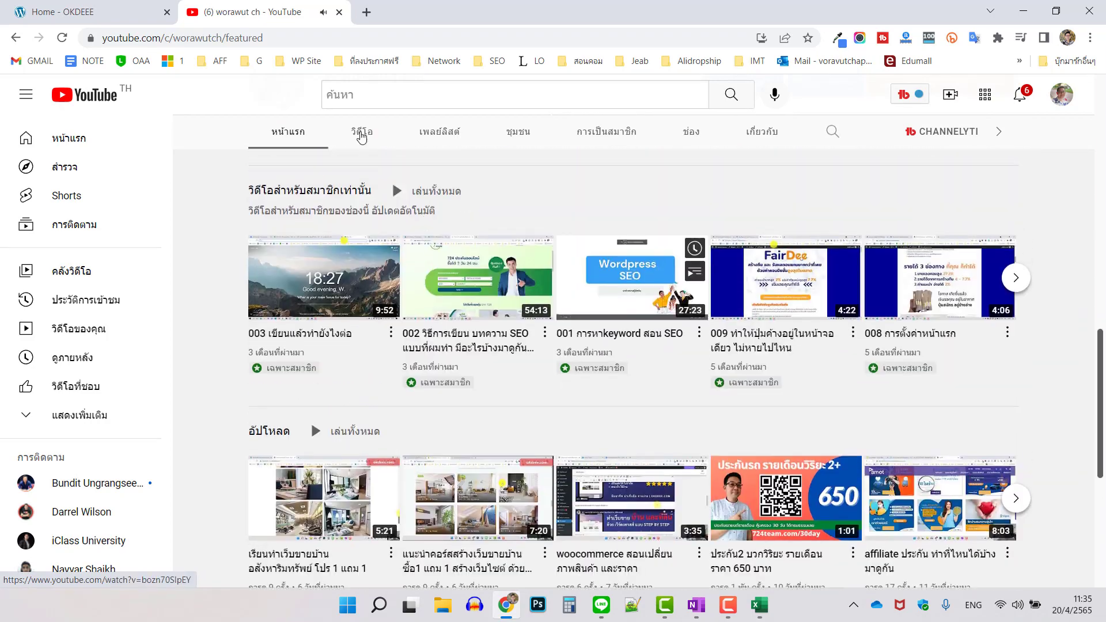
{"action": "scroll", "coordinate": [361, 136], "scroll_direction": "up", "scroll_amount": 5}
{"action": "left_click", "coordinate": [339, 12]}
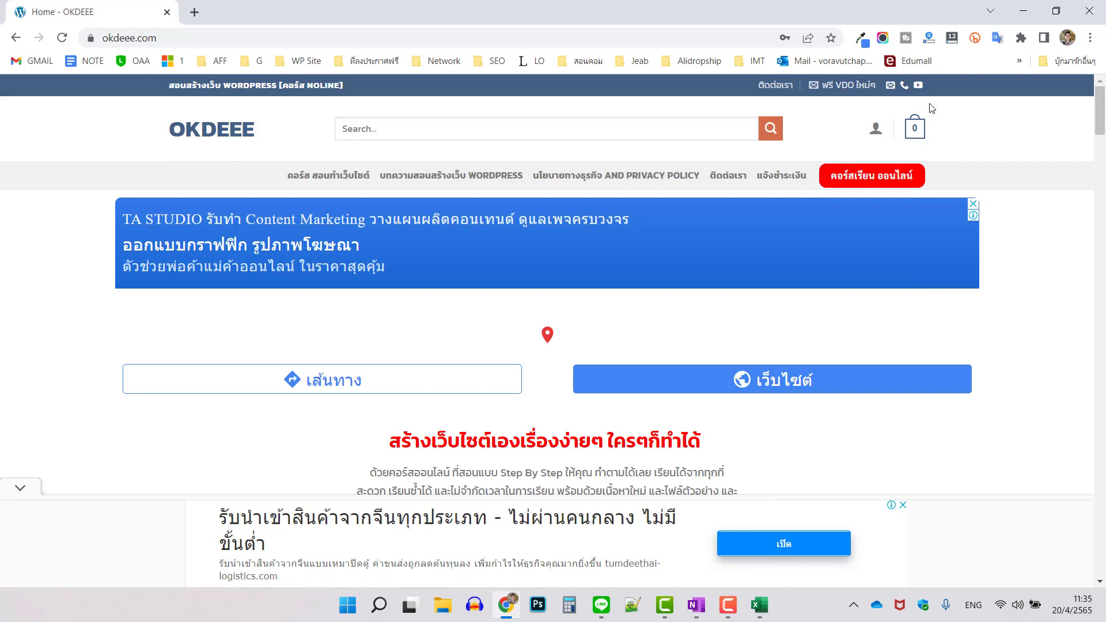
- Switch to the Excel workbook and go through the payment types in the marketplace sheet's first transactions, starting at B2
{"action": "left_click", "coordinate": [768, 608]}
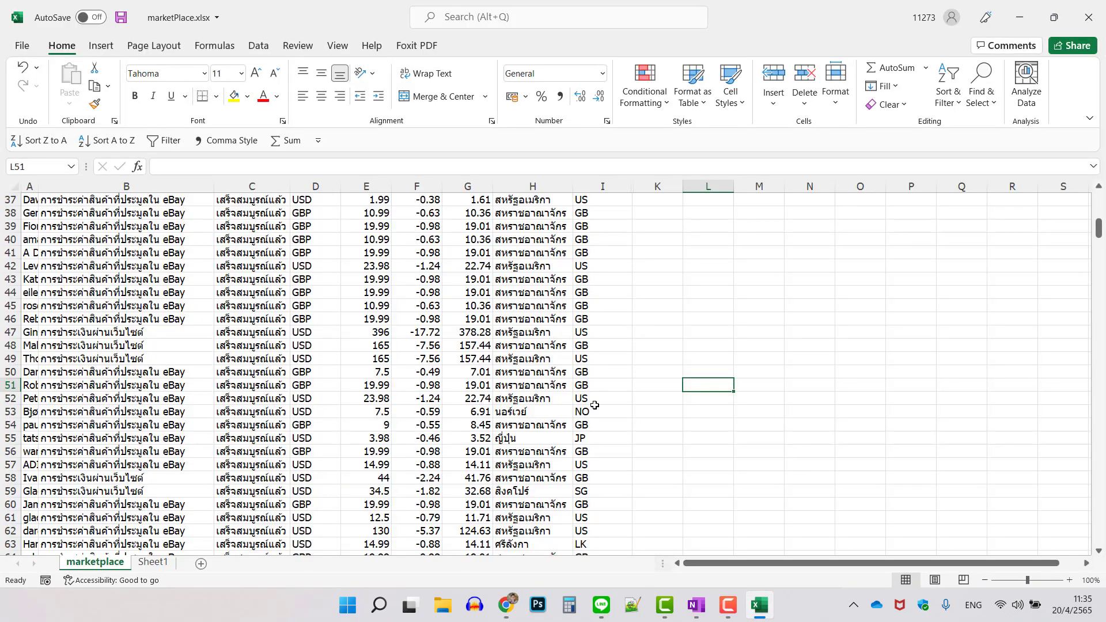
{"action": "scroll", "coordinate": [594, 405], "scroll_direction": "up", "scroll_amount": 11}
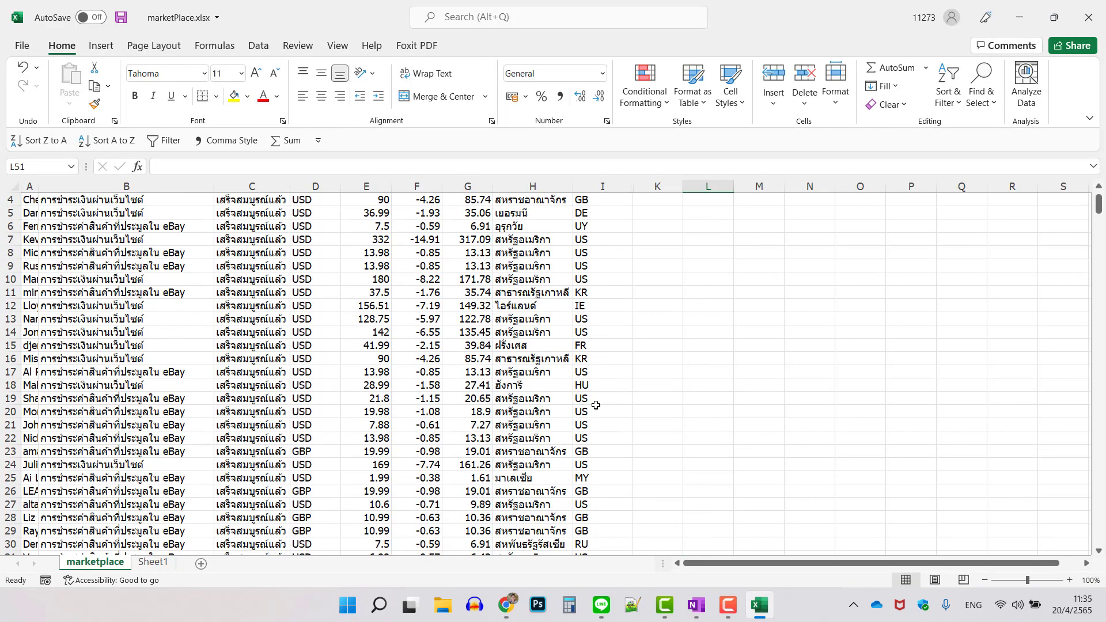
{"action": "scroll", "coordinate": [596, 405], "scroll_direction": "up", "scroll_amount": 1}
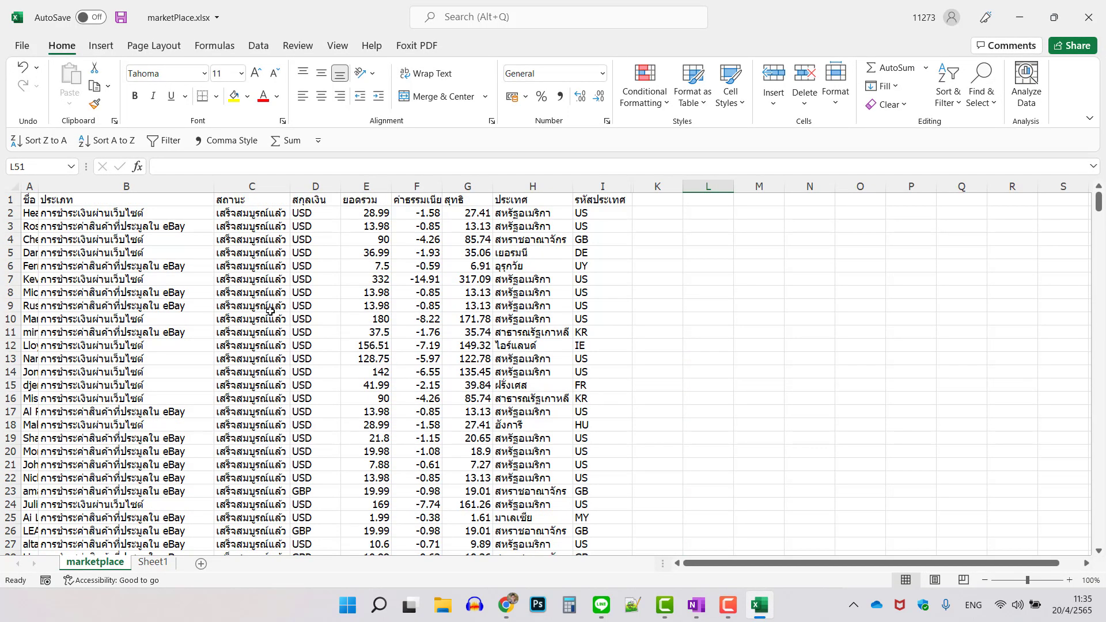
{"action": "left_click", "coordinate": [193, 215]}
{"action": "key", "text": "Down"}
{"action": "key", "text": "Down"}
{"action": "key", "text": "Down"}
{"action": "key", "text": "Down"}
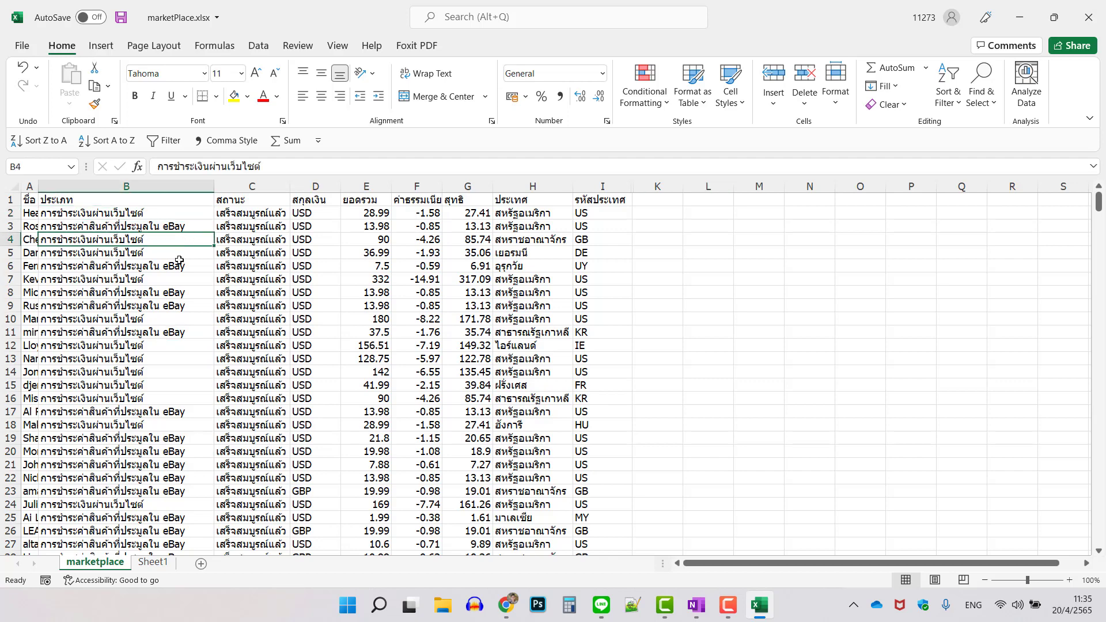
- Compare the eBay auction payment in B3 with the website payments in B2, B4 and B5
{"action": "left_click", "coordinate": [181, 226]}
{"action": "key", "text": "Down"}
{"action": "key", "text": "Down"}
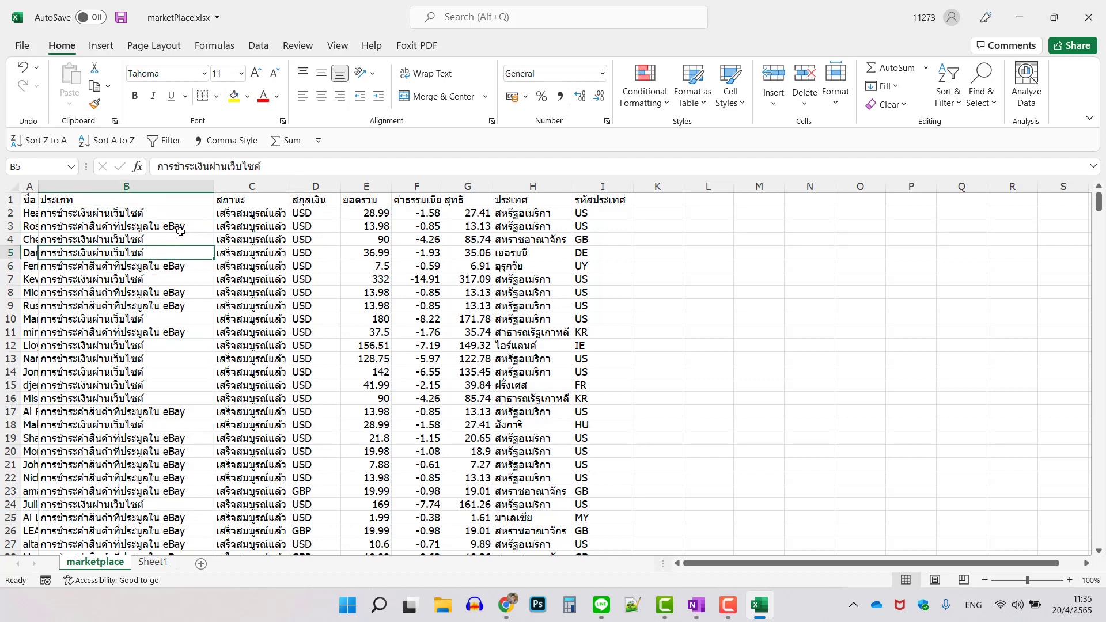
{"action": "left_click", "coordinate": [188, 212]}
{"action": "left_click", "coordinate": [183, 230]}
{"action": "left_click", "coordinate": [171, 252]}
{"action": "left_click", "coordinate": [171, 237]}
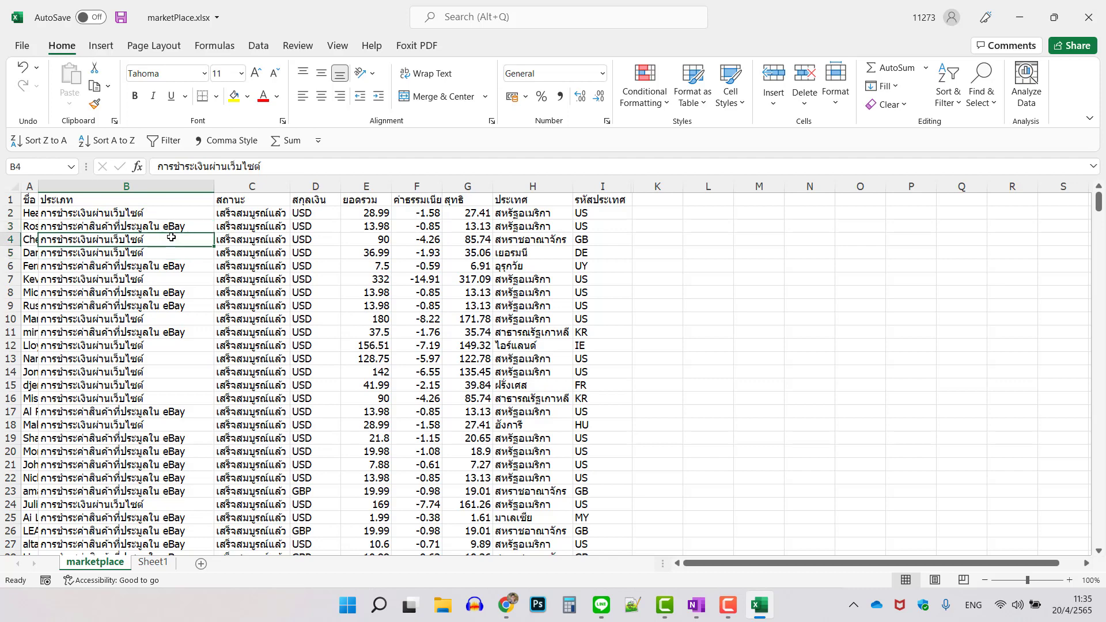
- Deselect the payment types and look over the marketplace sheet's upper transaction rows once more
{"action": "left_click", "coordinate": [754, 268]}
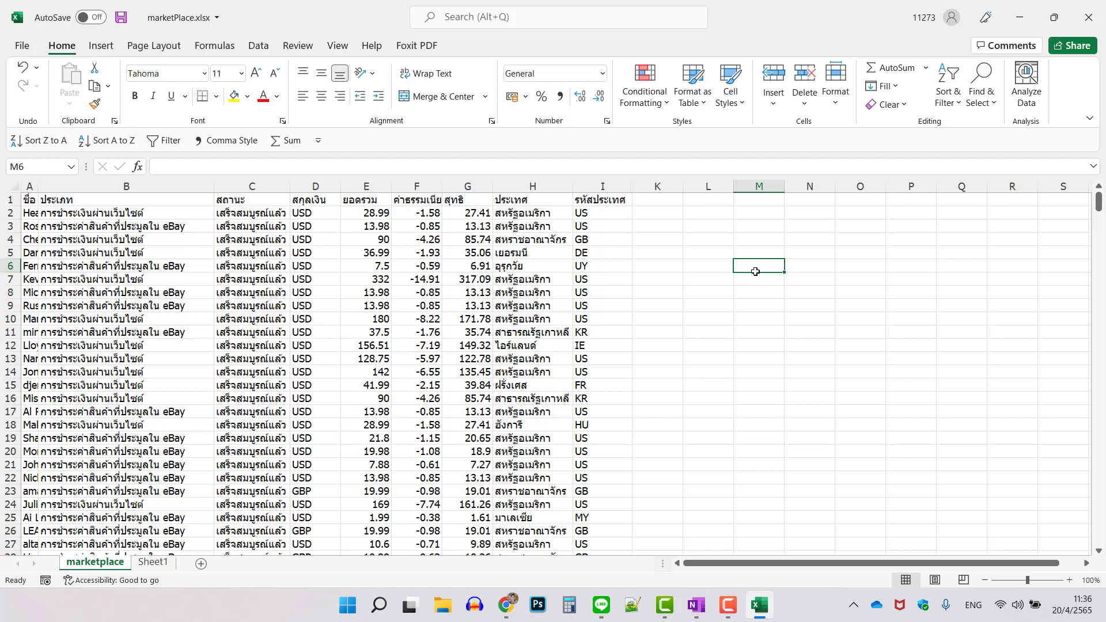
{"action": "scroll", "coordinate": [770, 281], "scroll_direction": "down", "scroll_amount": 5}
{"action": "scroll", "coordinate": [109, 318], "scroll_direction": "up", "scroll_amount": 3}
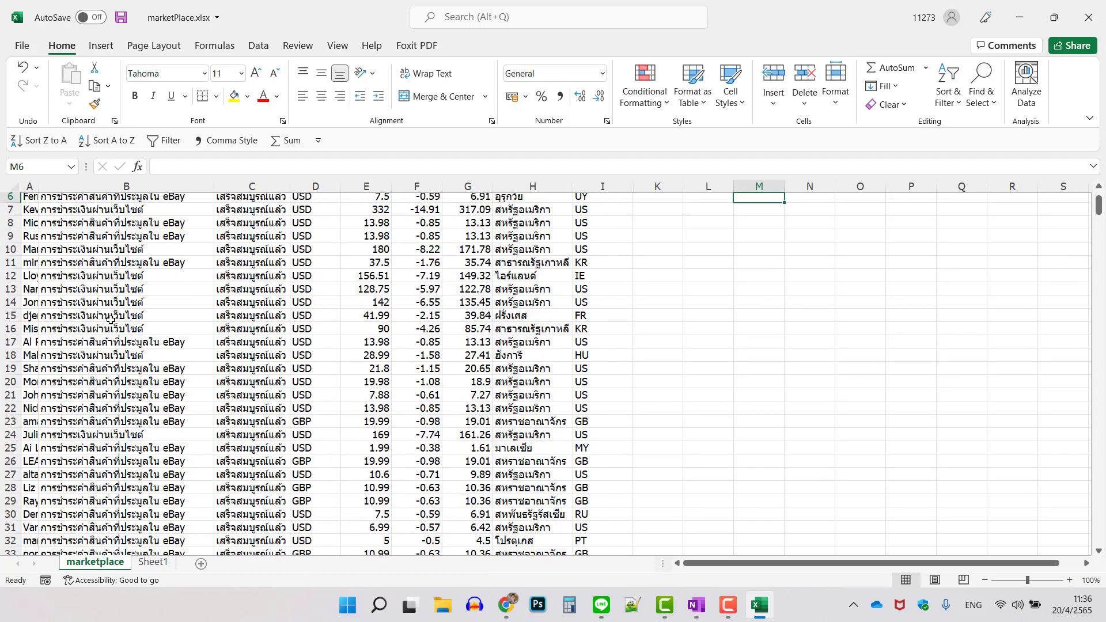
{"action": "scroll", "coordinate": [110, 318], "scroll_direction": "down", "scroll_amount": 2}
{"action": "scroll", "coordinate": [791, 342], "scroll_direction": "up", "scroll_amount": 4}
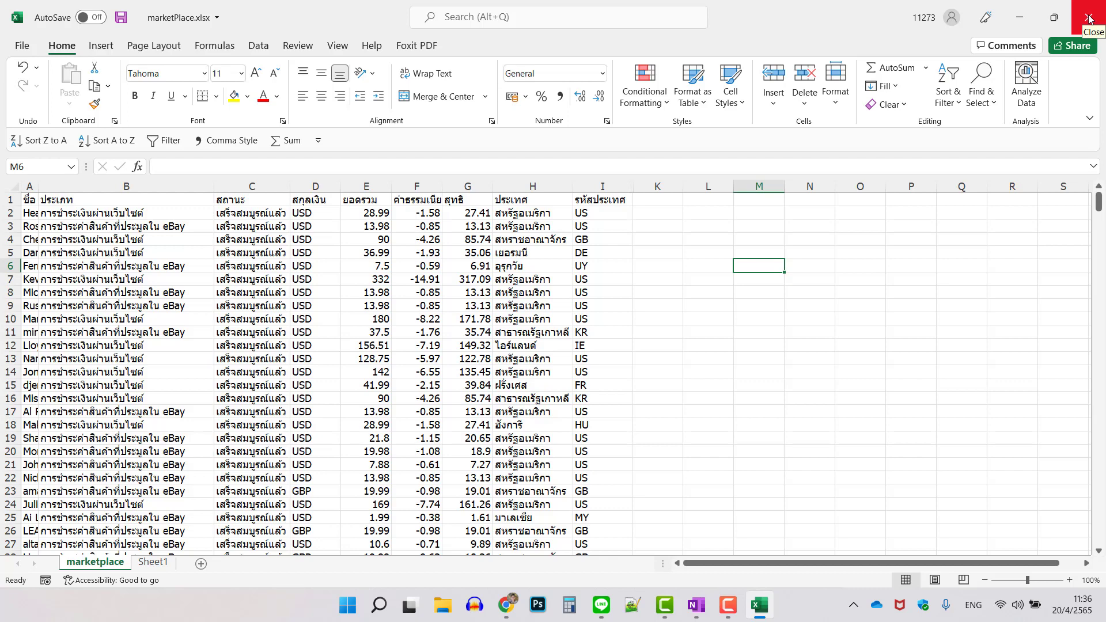
- Close marketPlace.xlsx without saving the changes
{"action": "left_click", "coordinate": [717, 322]}
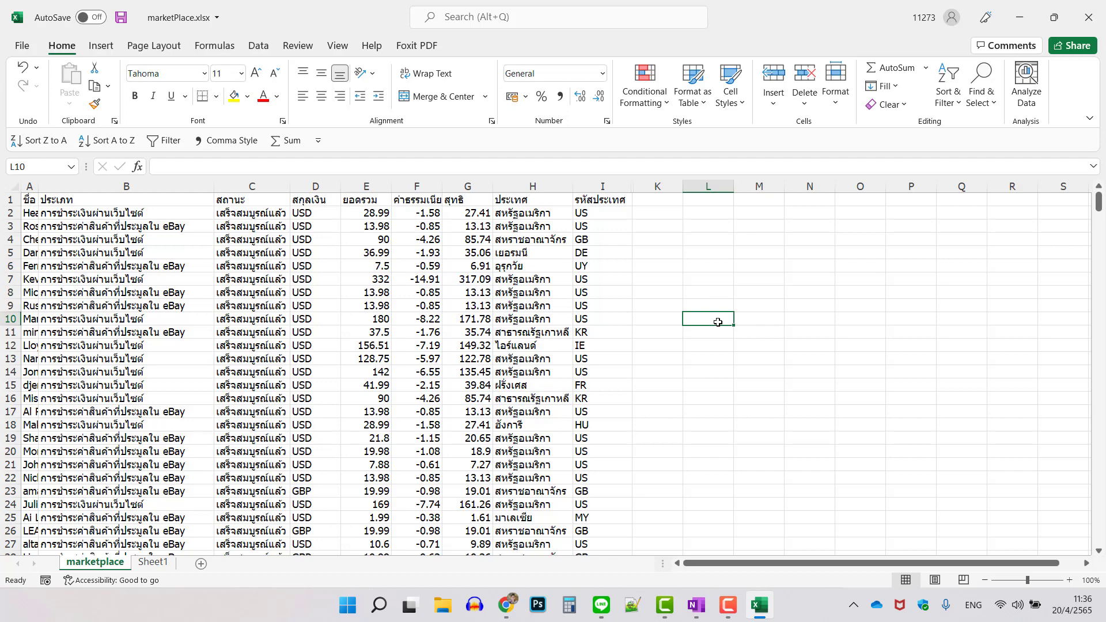
{"action": "left_click", "coordinate": [1088, 19]}
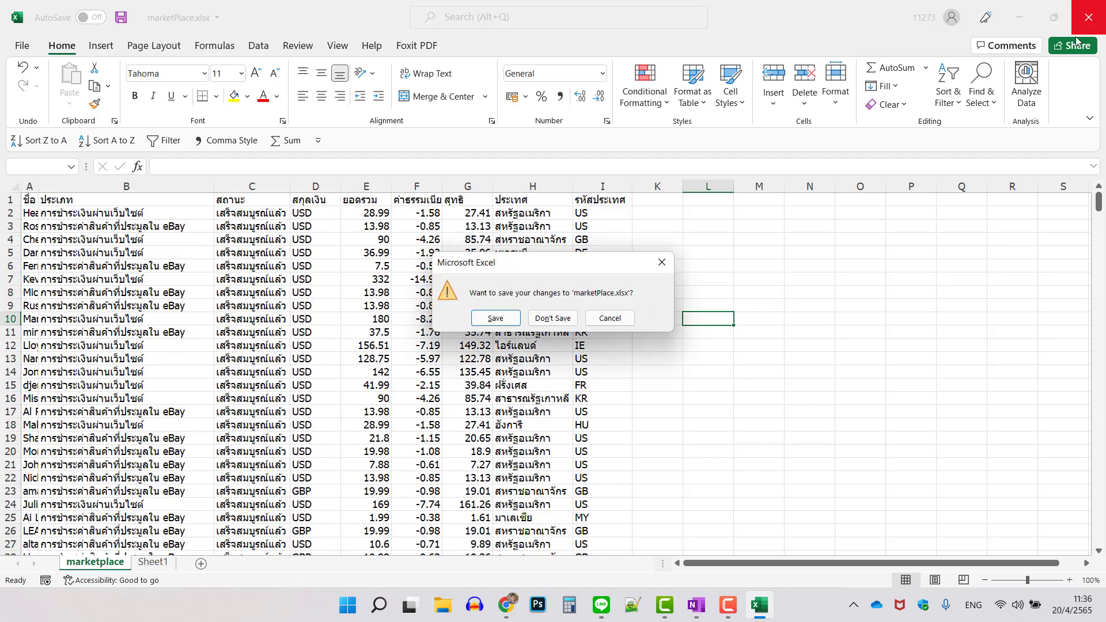
{"action": "left_click", "coordinate": [552, 319]}
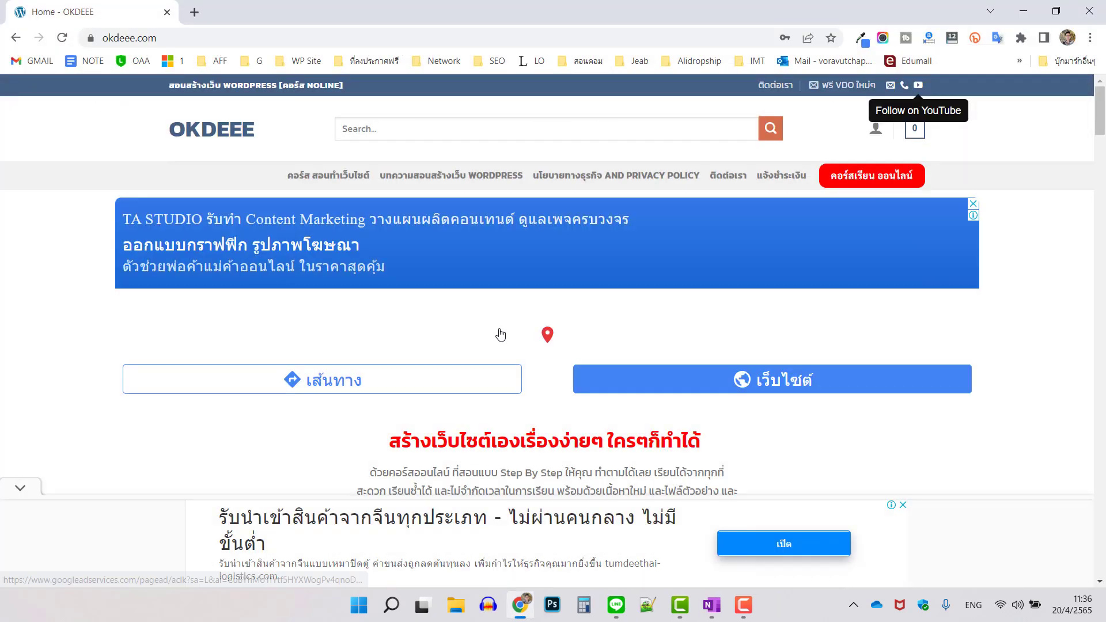